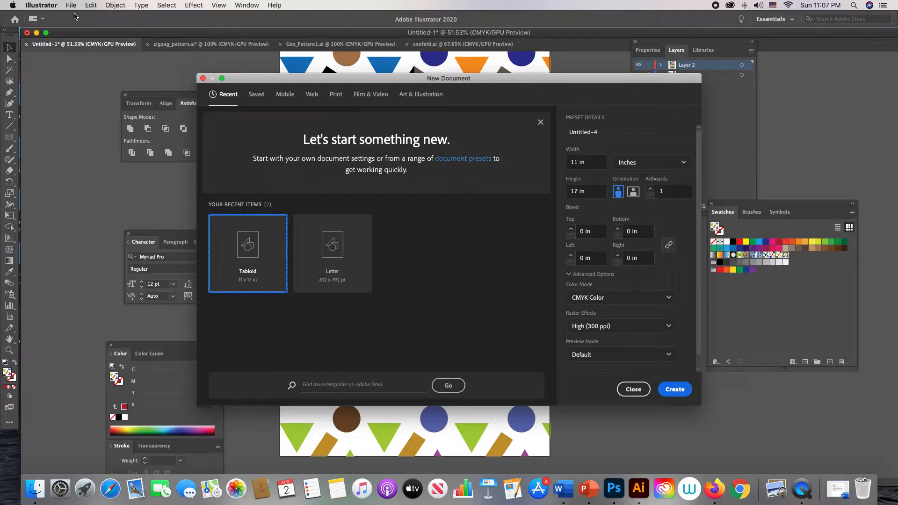
Create a new print document from the Tabloid preset with inches as the unit, 11 x 17 in portrait
click(336, 94)
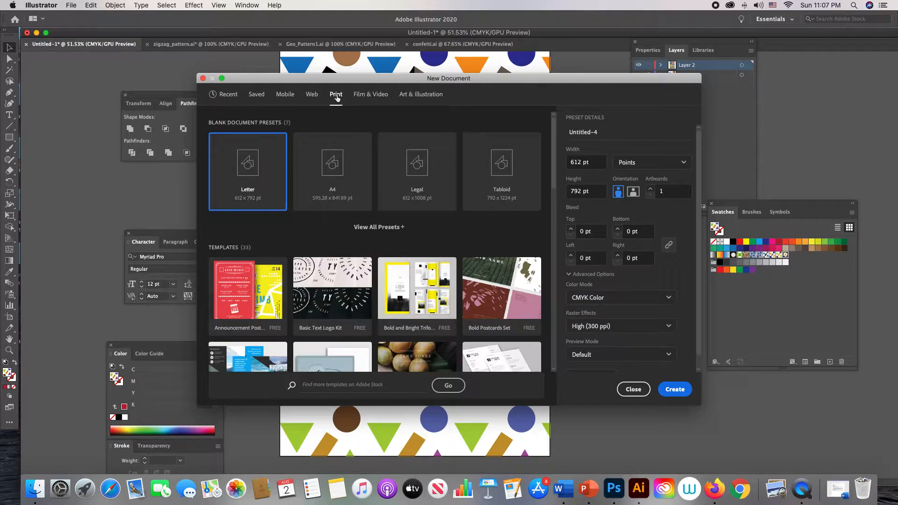
click(514, 181)
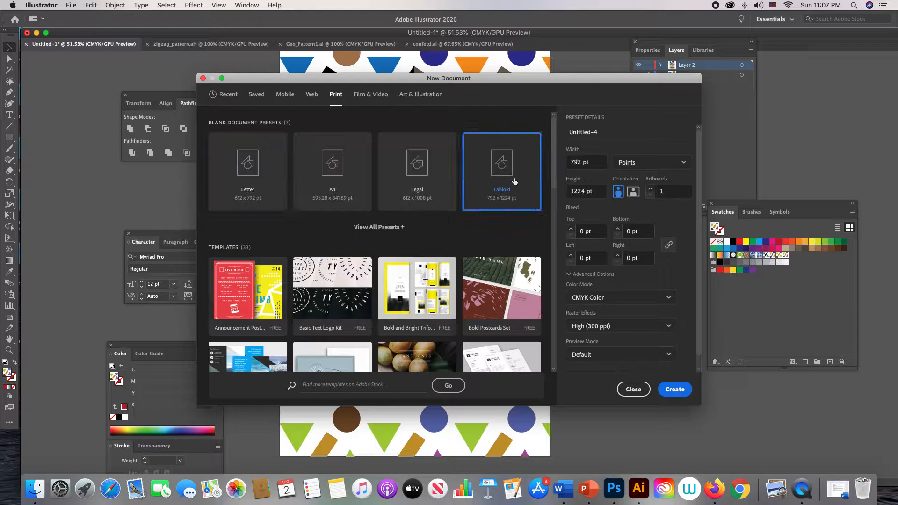
click(650, 163)
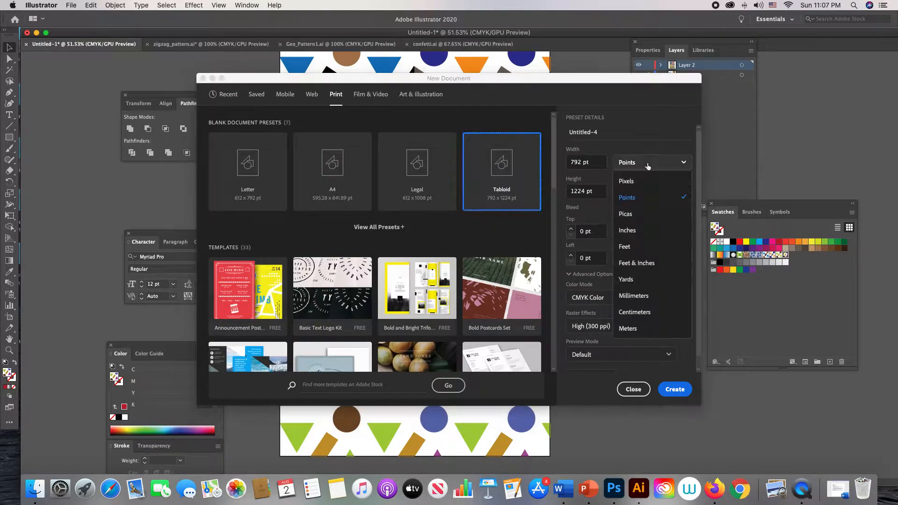
click(639, 229)
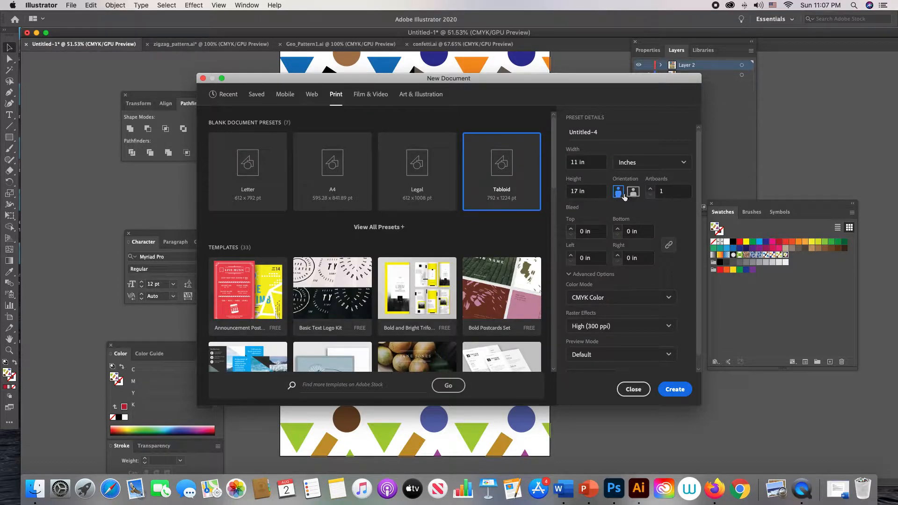
click(672, 392)
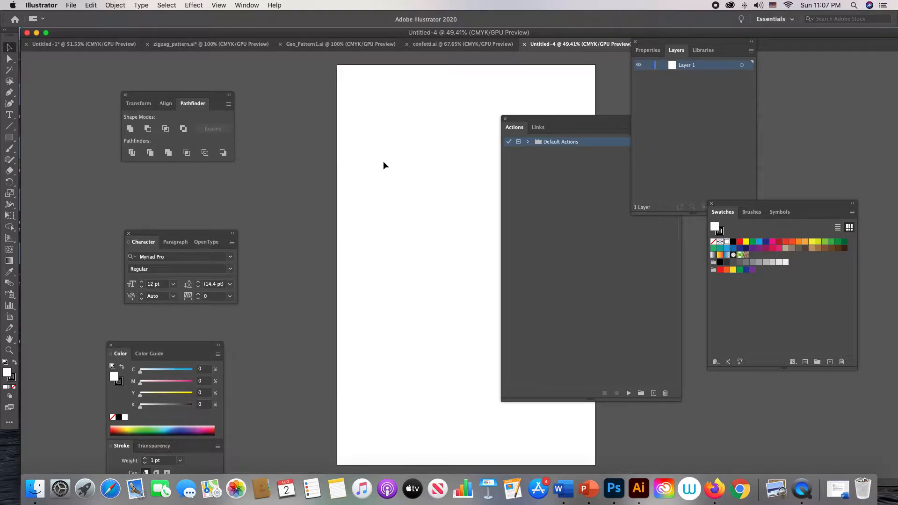
Move the Layers panel clear of the artboard and draw a small square near the artboard's upper-left corner
drag(390, 161, 326, 166)
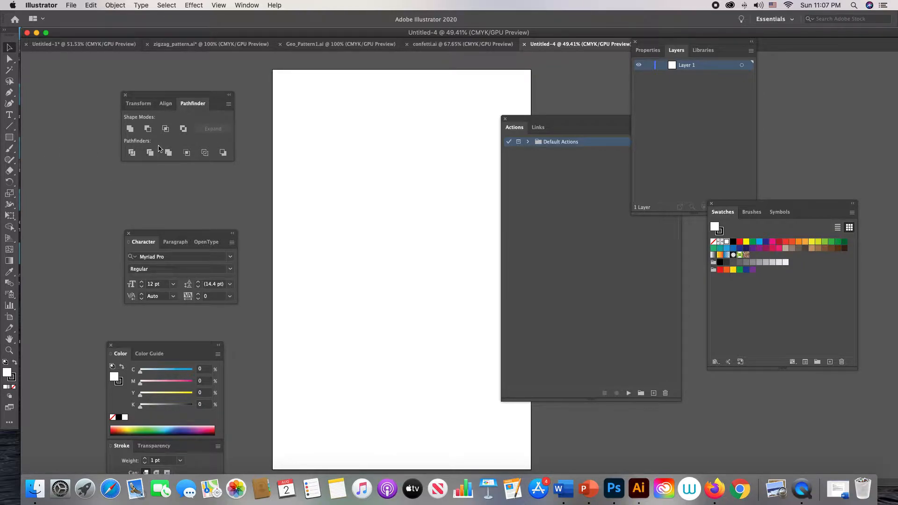
drag(645, 43, 705, 47)
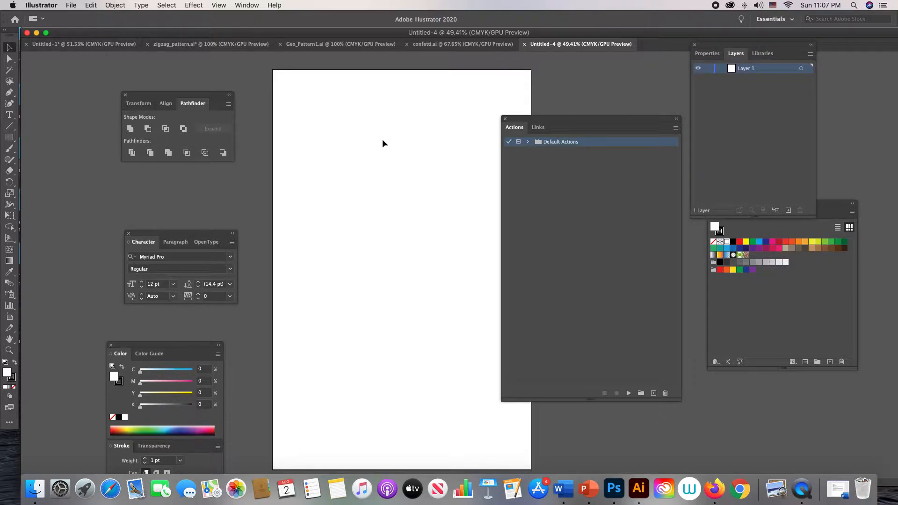
click(9, 137)
drag(309, 118, 345, 153)
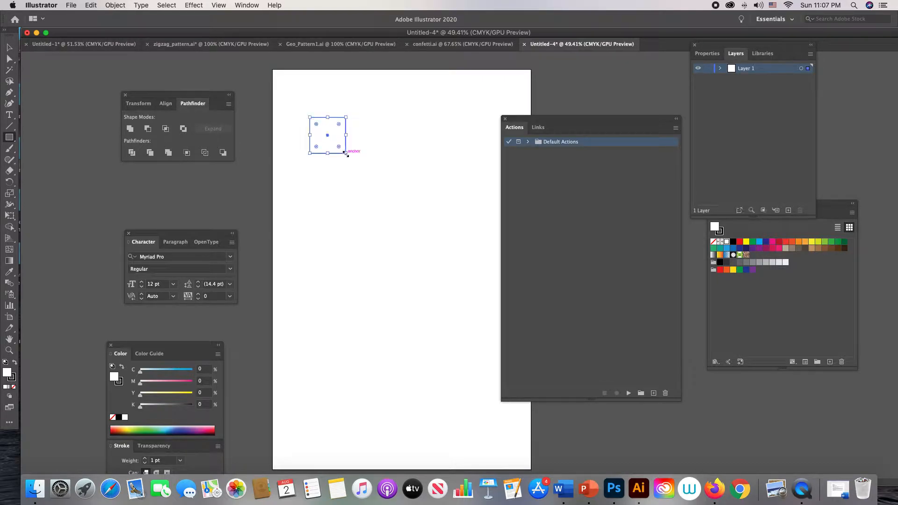
Fill the square with the dark blue swatch (C 100, M 100, Y 0, K 0) and remove its stroke
click(765, 242)
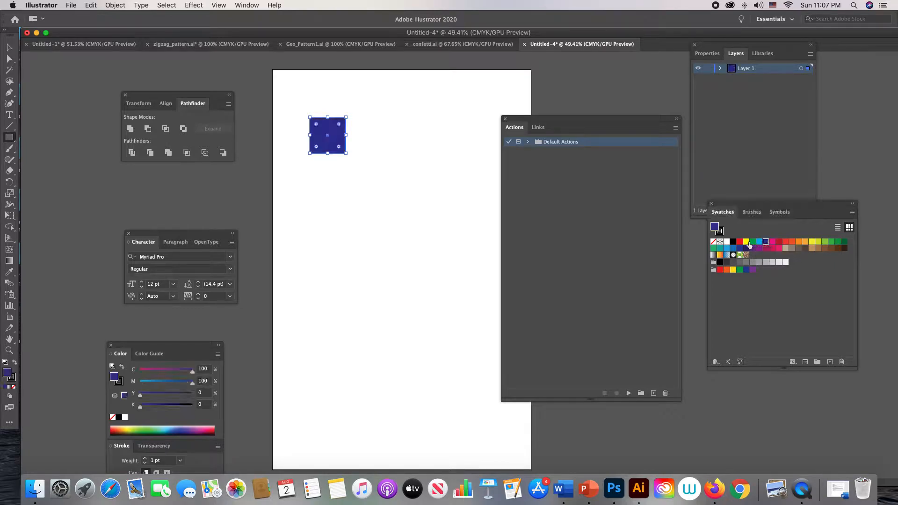
click(719, 232)
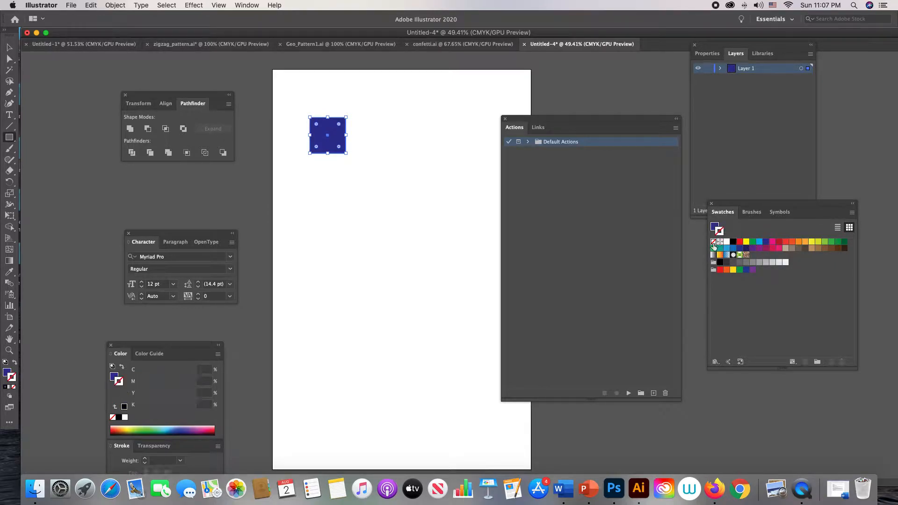
click(713, 241)
Delete the square's upper-left corner anchor point with the Pen tool to turn it into a right triangle
key(p)
click(309, 118)
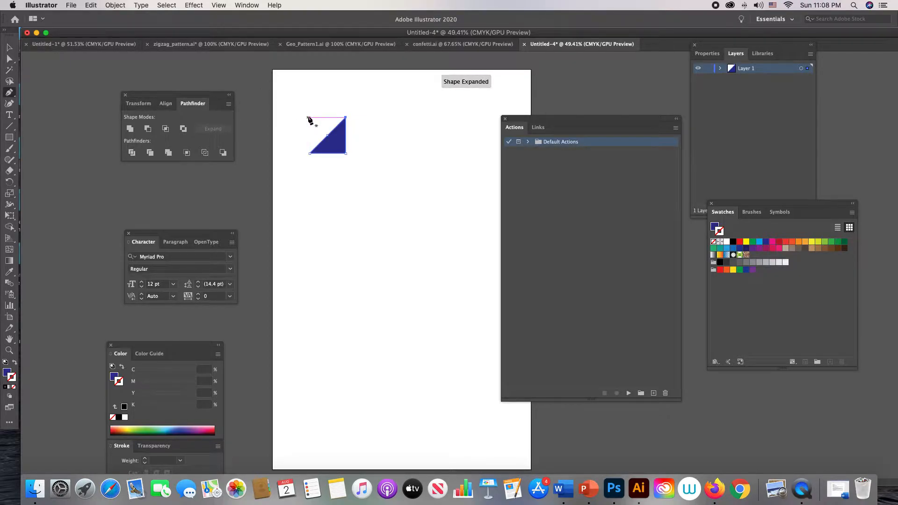
click(10, 48)
click(334, 179)
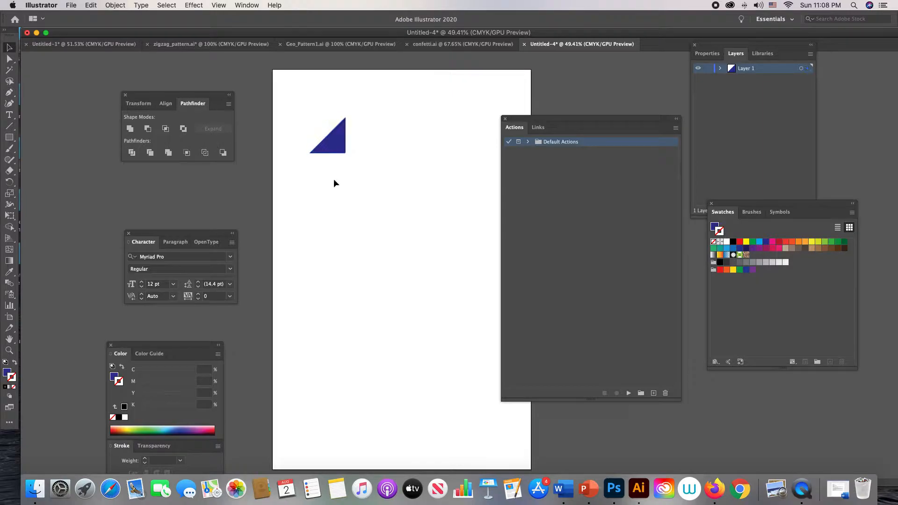
click(330, 148)
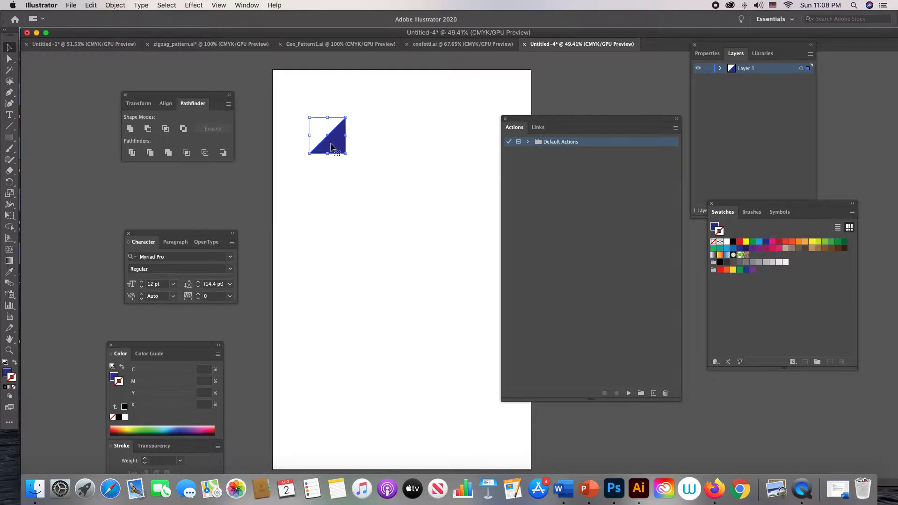
click(373, 201)
Move the Character, Pathfinder and Color panels away from the artboard to free the space around the triangle
key(z)
click(359, 164)
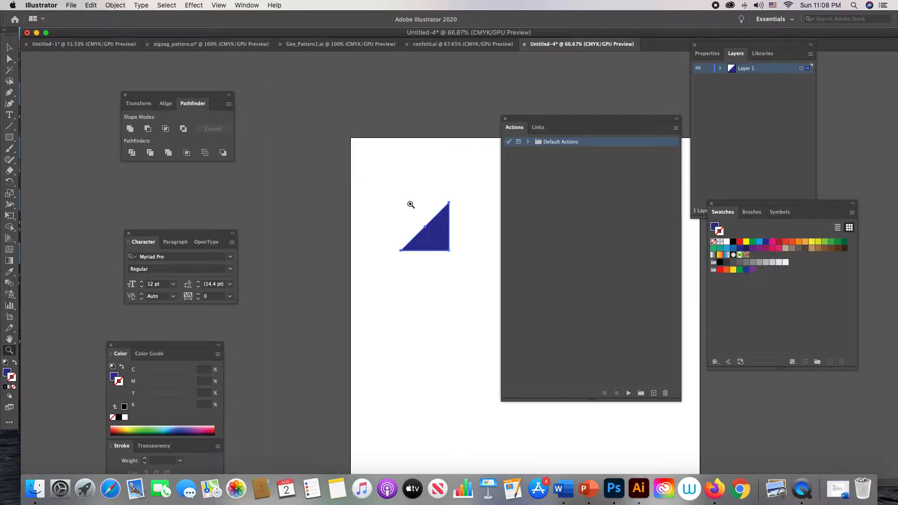
click(417, 211)
scroll(417, 211, down, 3)
scroll(417, 210, right, 6)
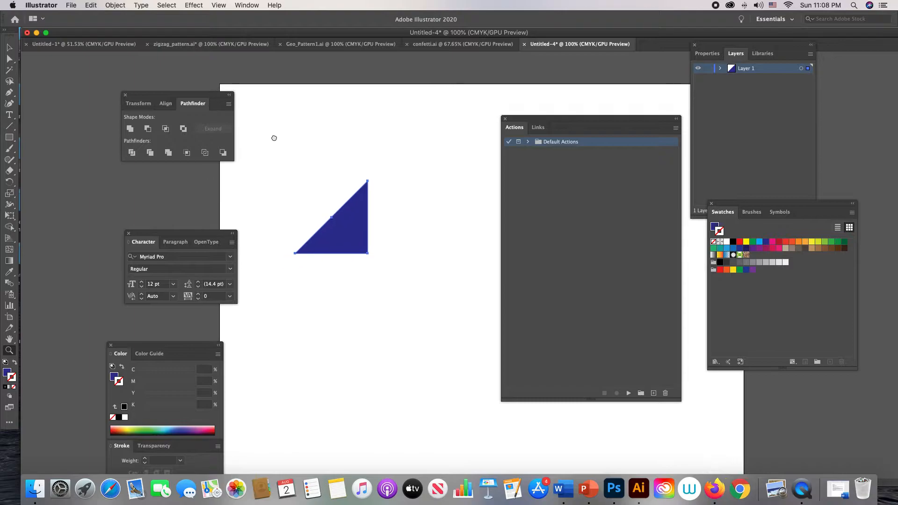
drag(185, 233, 137, 224)
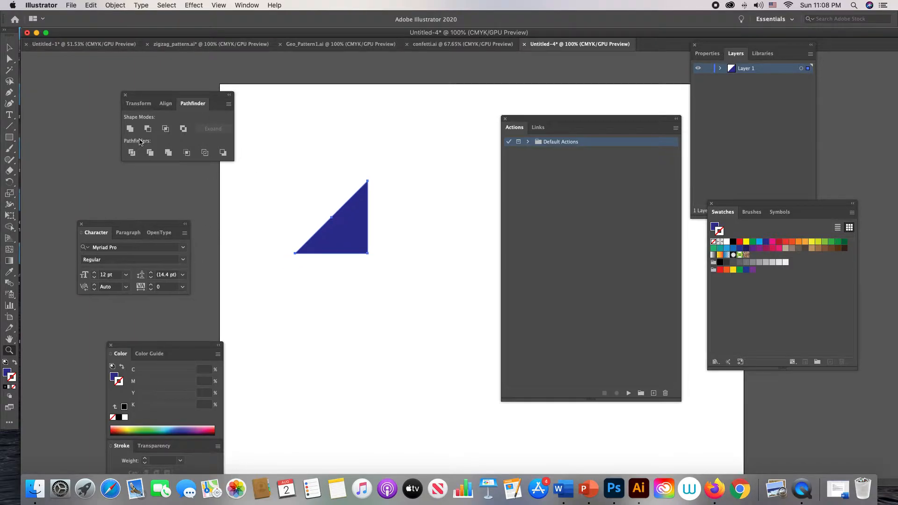
drag(166, 96, 120, 100)
drag(157, 342, 123, 324)
Look through the Default Actions set, and create a new action set named with the author's surname followed by "Actions"
click(252, 5)
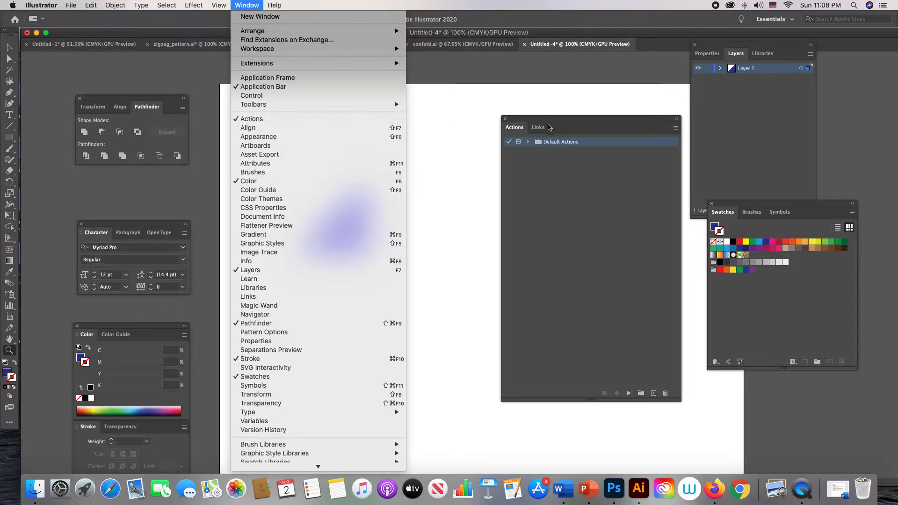
click(552, 120)
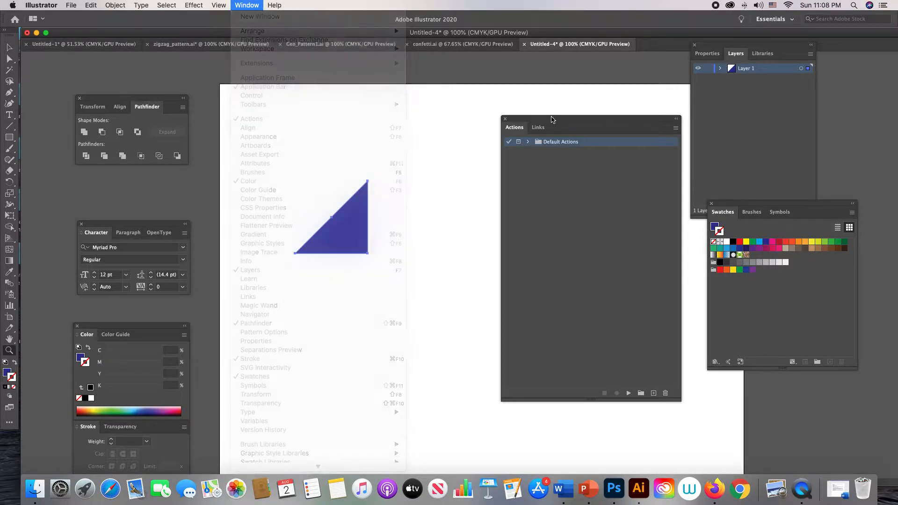
click(527, 142)
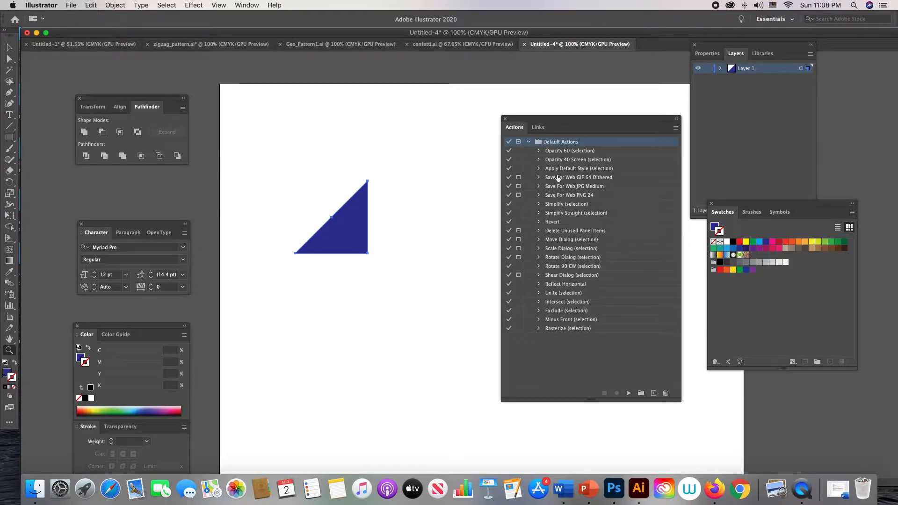
click(529, 141)
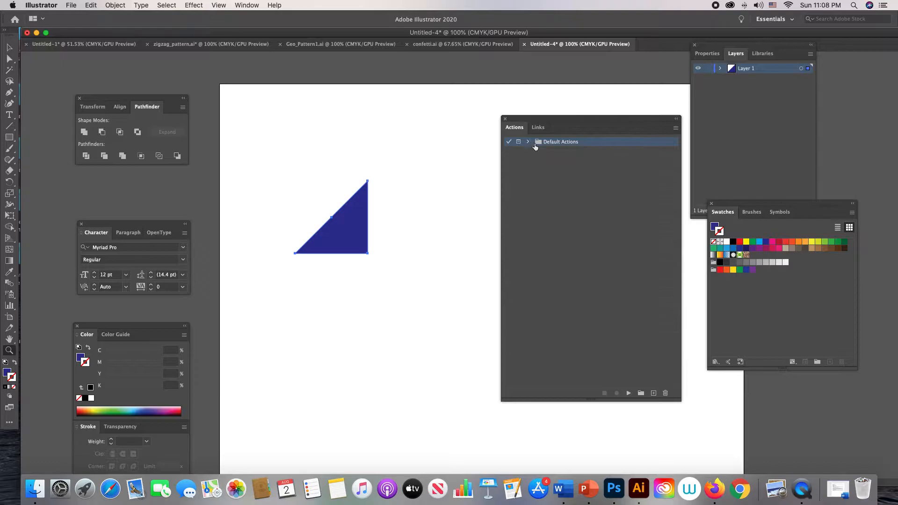
click(675, 128)
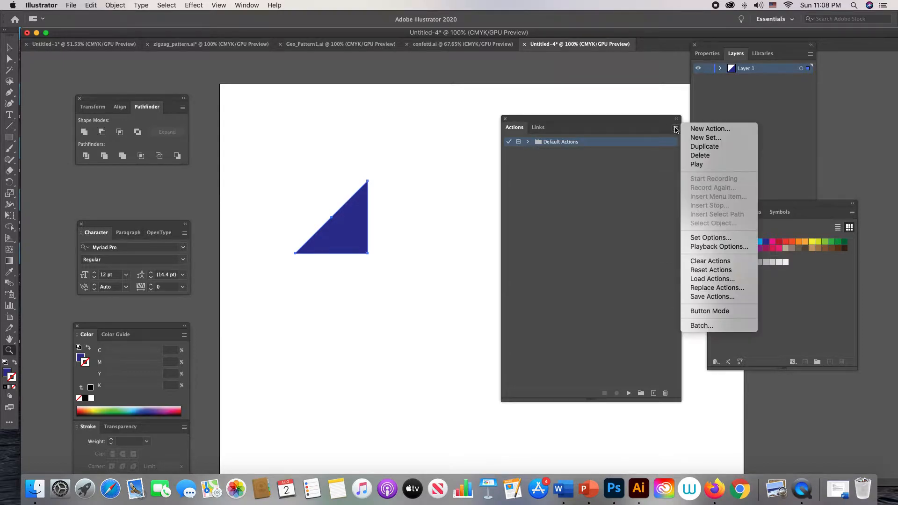
click(704, 138)
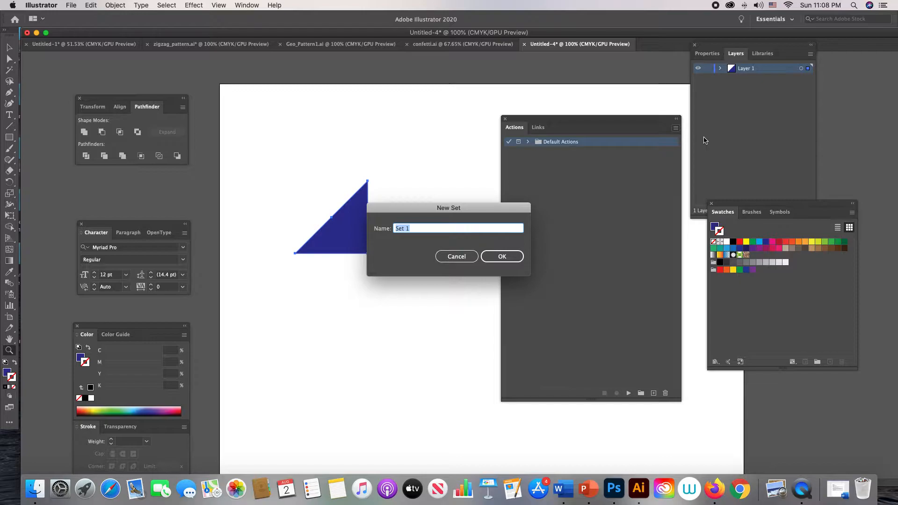
text(Moyers Actions)
click(508, 256)
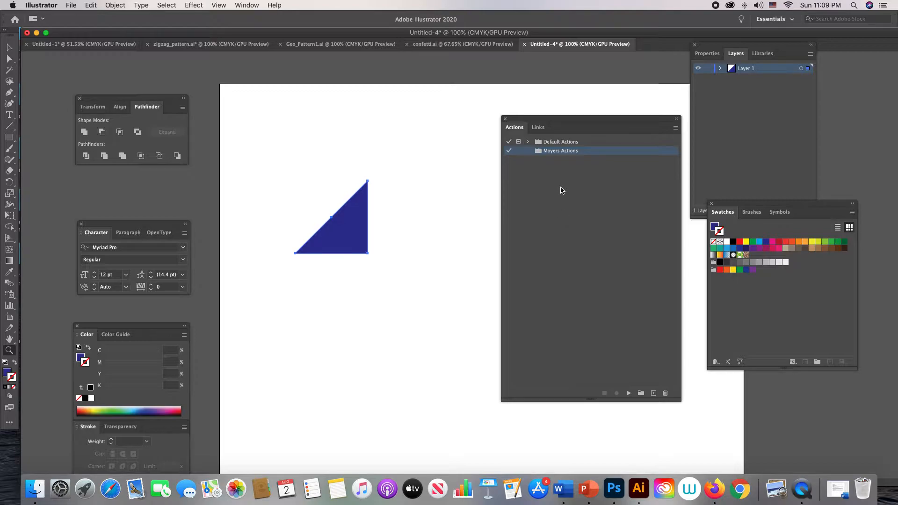
Create an action named "reflect horizontally" in the new set, assign it function key F1, and start recording
click(675, 128)
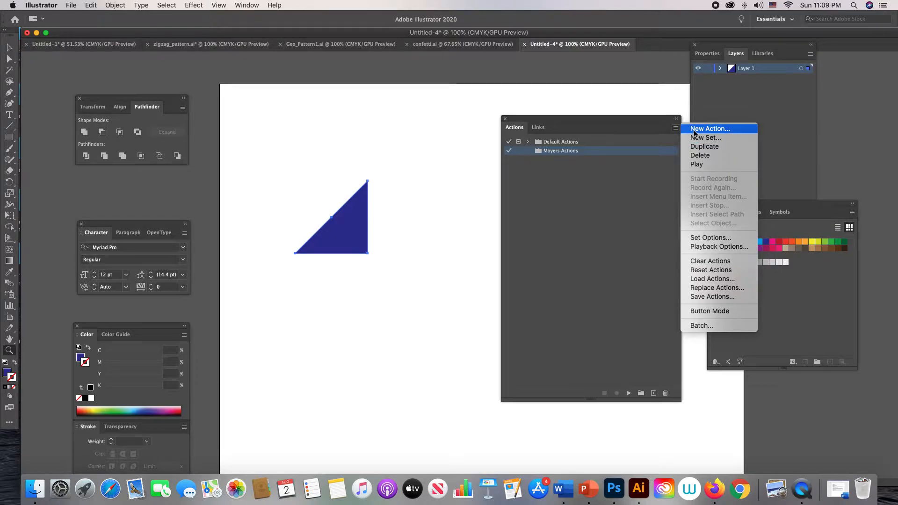
click(694, 132)
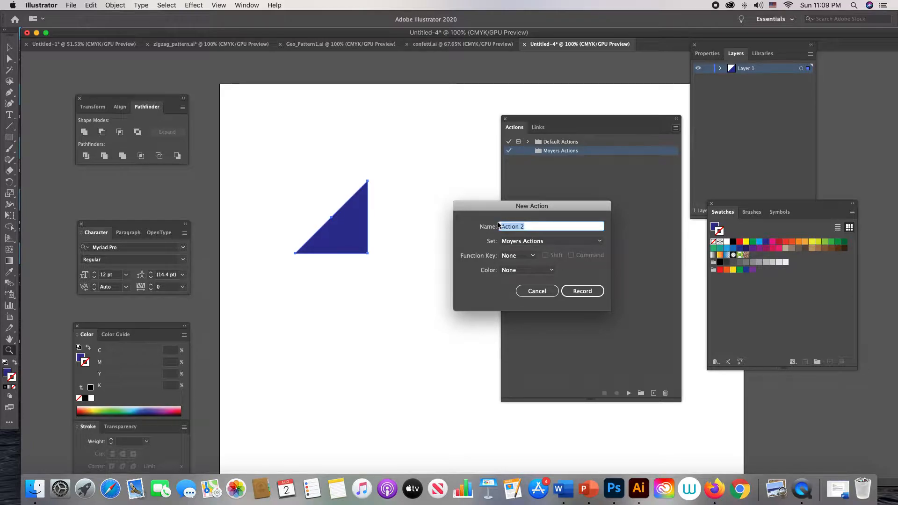
text(reflect horizonatlly)
click(545, 227)
key(BackSpace)
text(t)
click(522, 255)
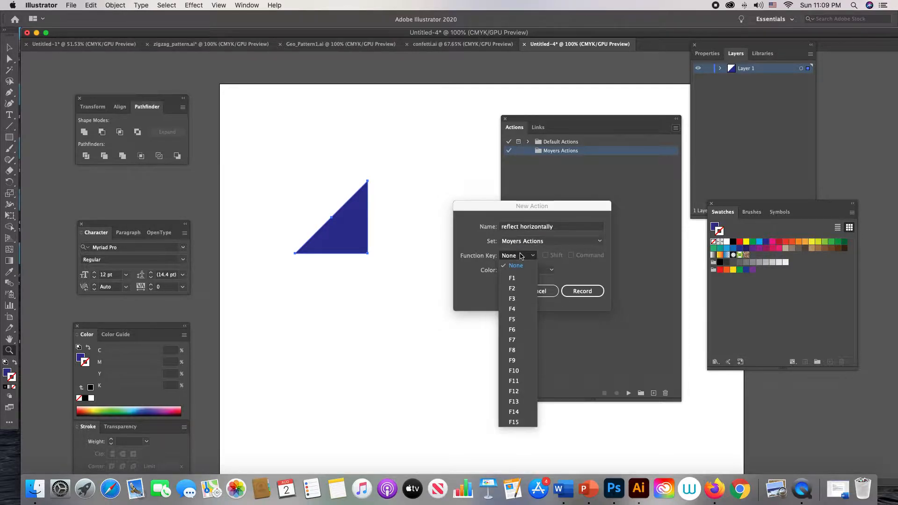
click(516, 277)
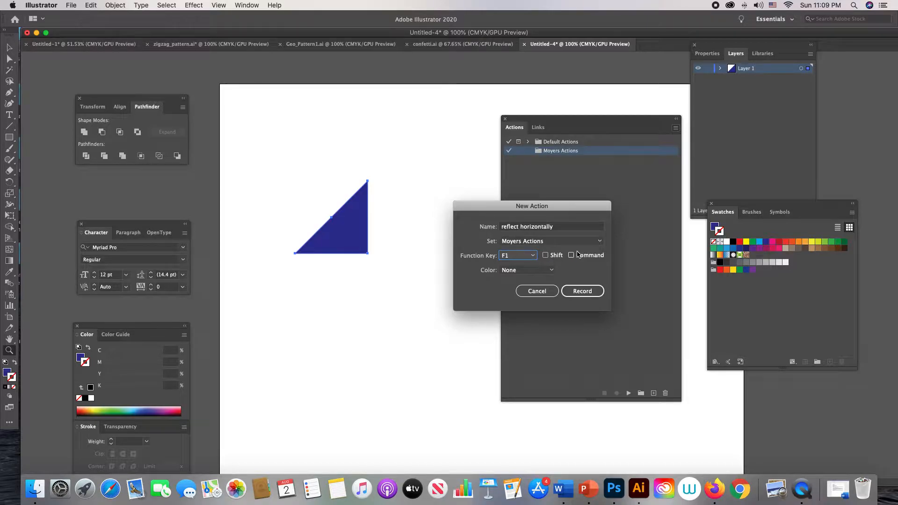
click(577, 292)
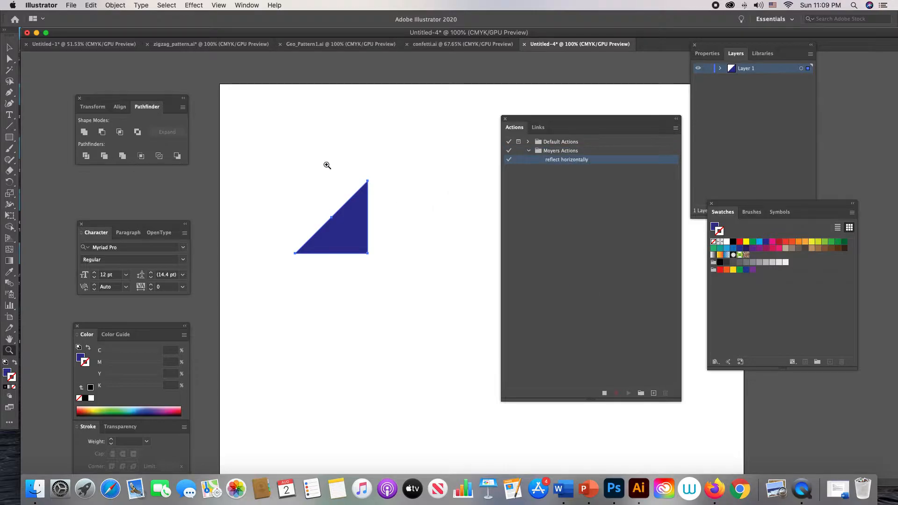
Reflect the blue triangle across the horizontal axis, without making a copy, as the recorded operation
click(9, 48)
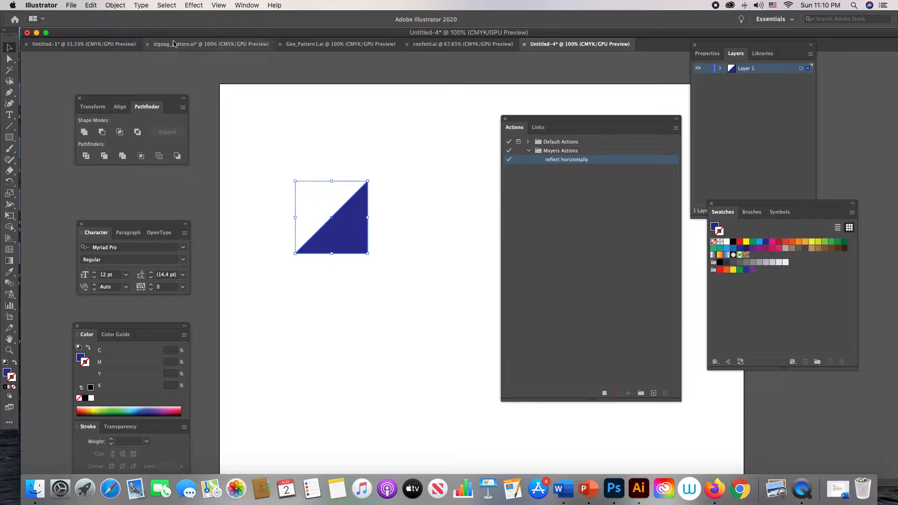
click(117, 6)
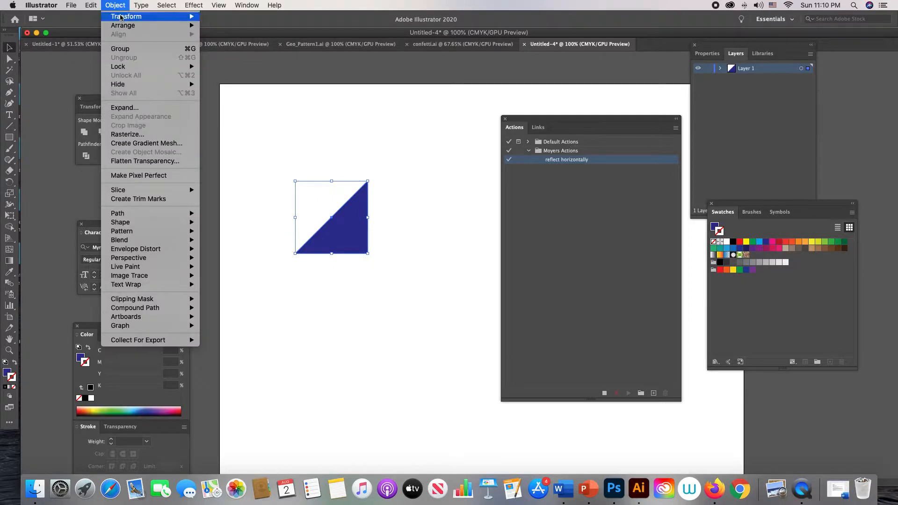
mouse_move(121, 18)
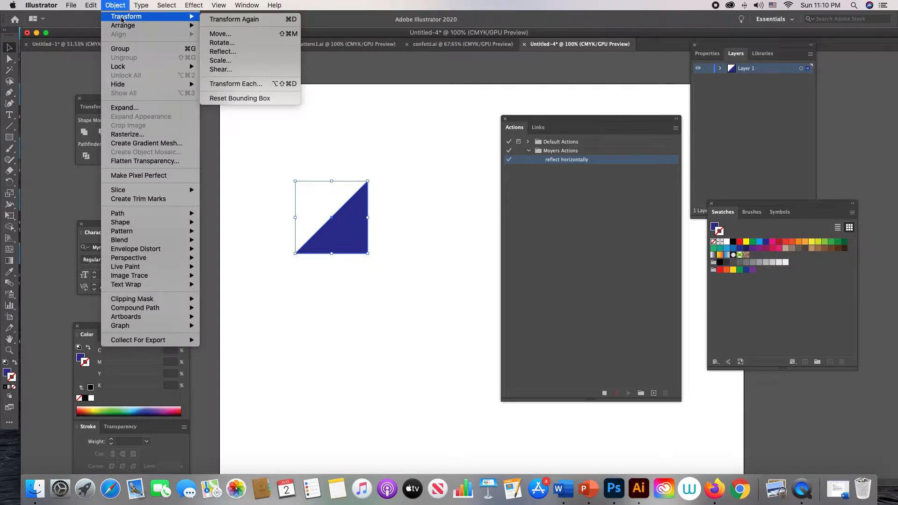
click(227, 52)
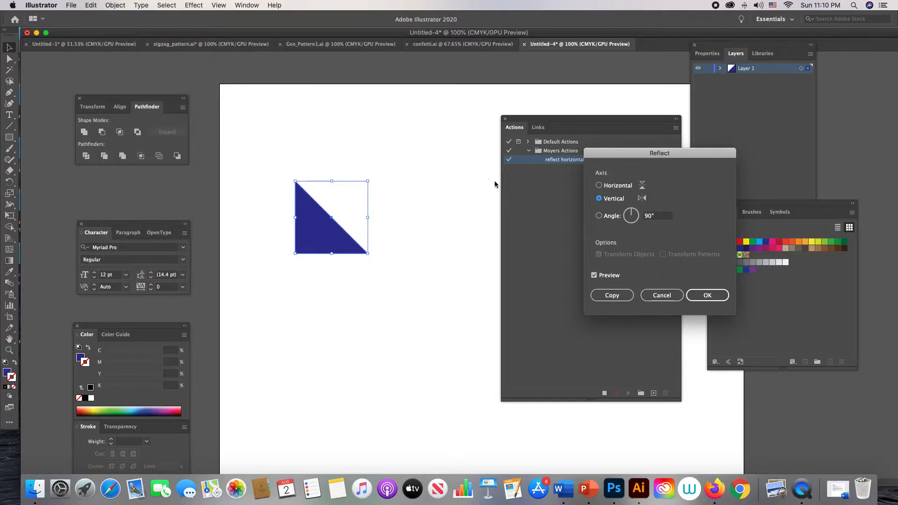
click(599, 185)
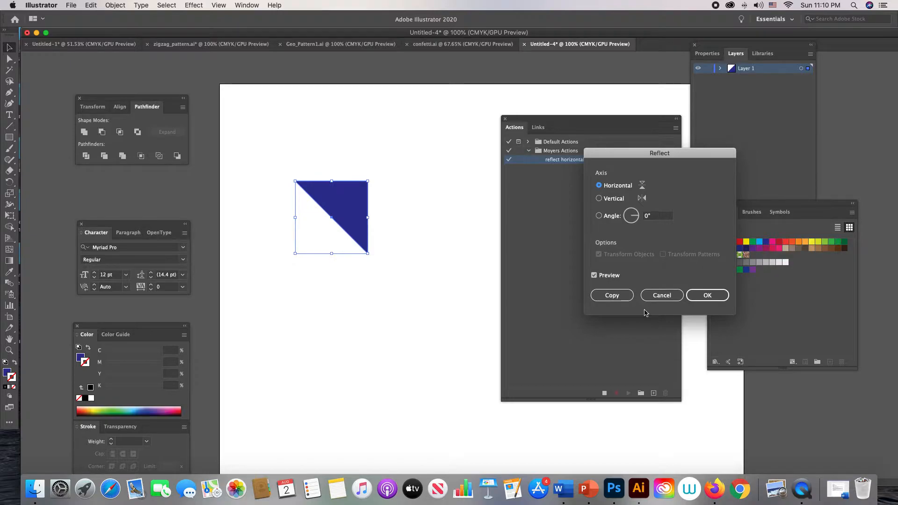
click(705, 295)
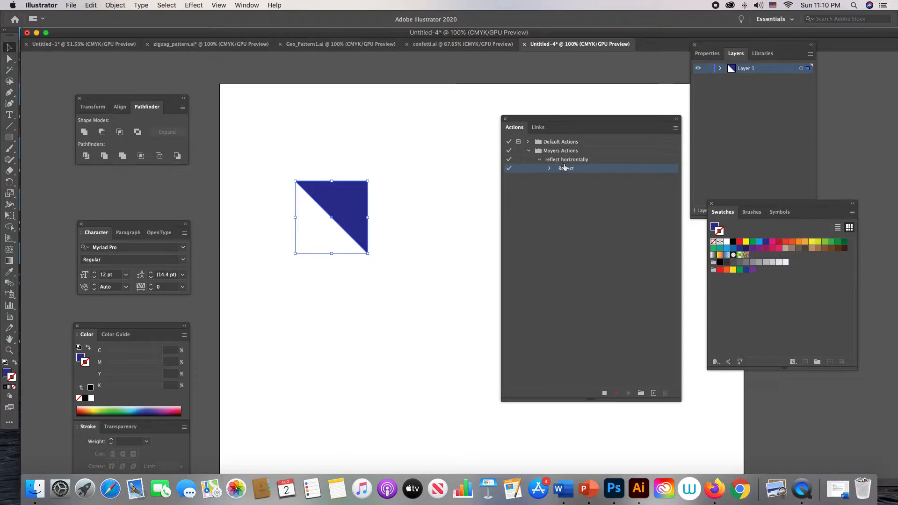
Insert a stop without a message after the horizontal reflection and end the recording of the action
click(676, 129)
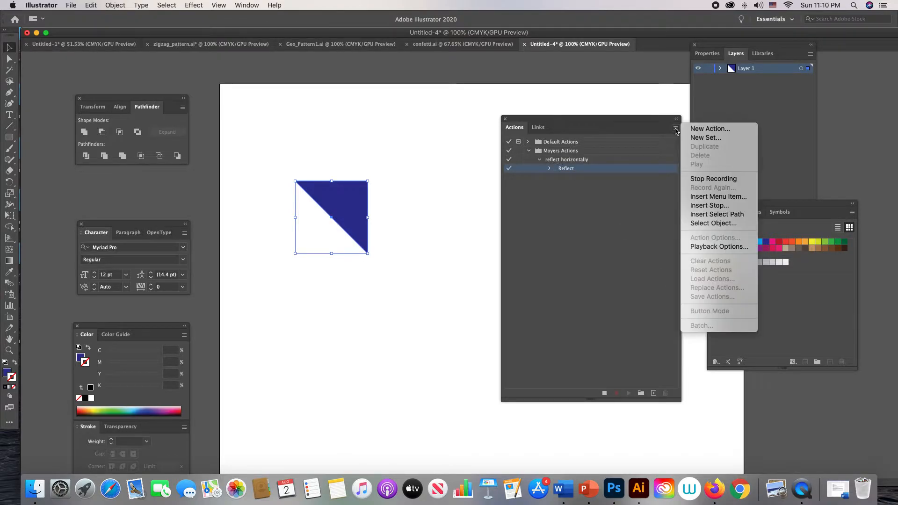
click(710, 206)
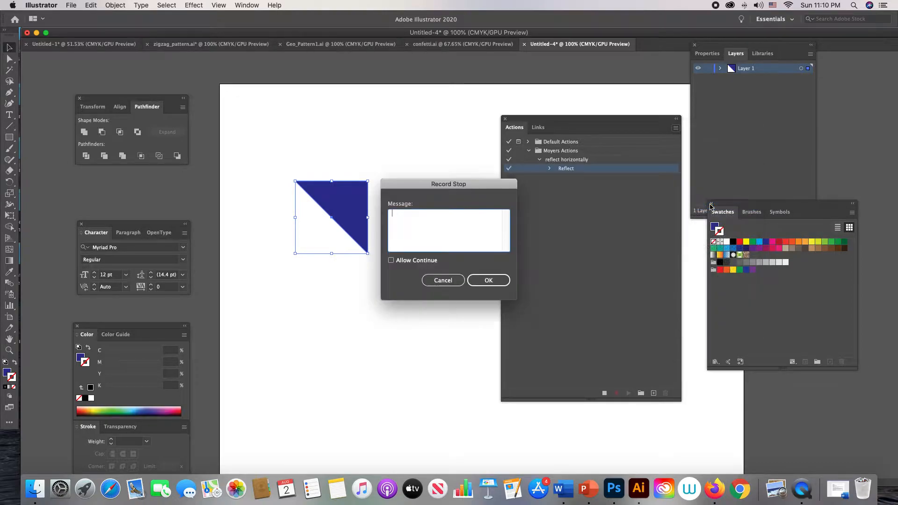
click(486, 281)
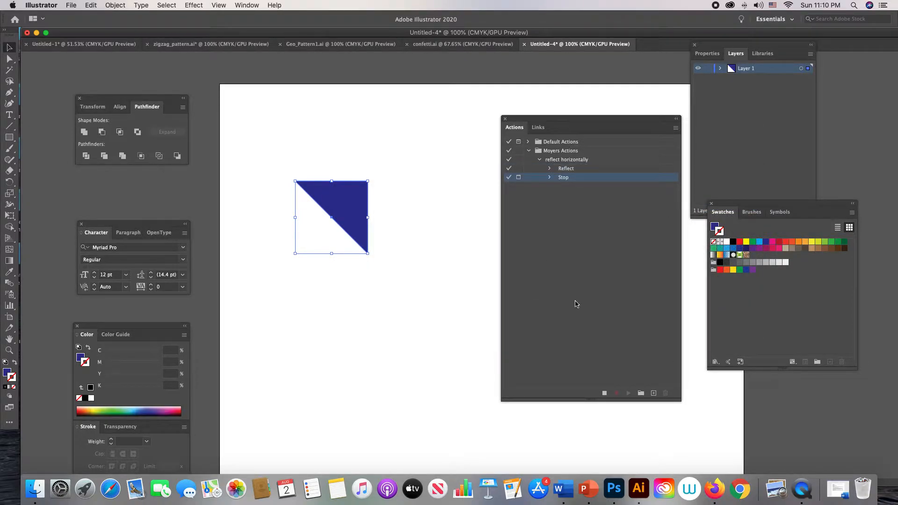
click(603, 393)
Test the "reflect horizontally" action by playing it several times on the blue triangle through its assigned function key
key(F2)
key(F2)
key(F2)
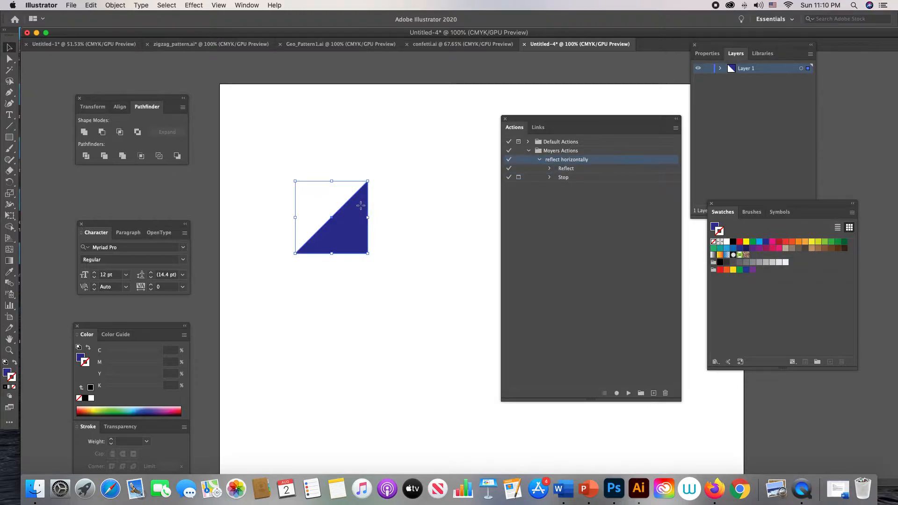
key(F2)
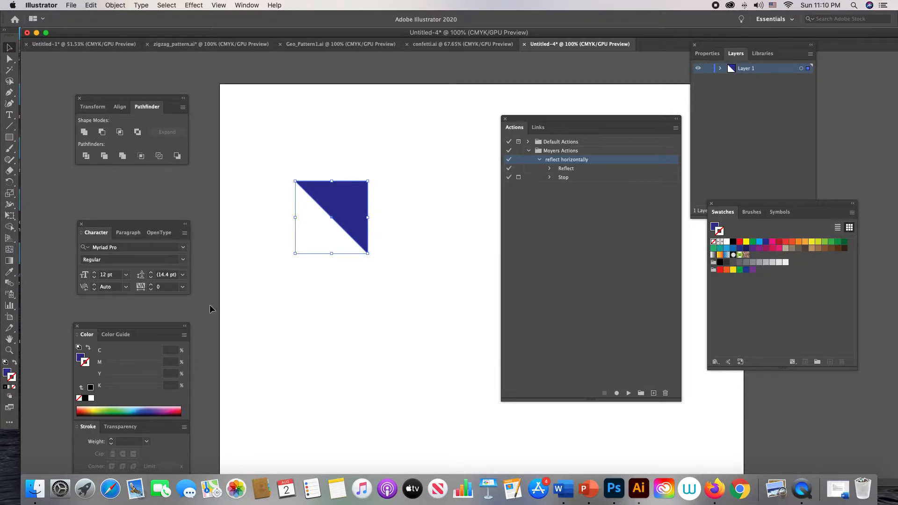
Switch to System Preferences and check the keyboard option for using F1, F2, etc. as standard function keys, then close the window
click(62, 493)
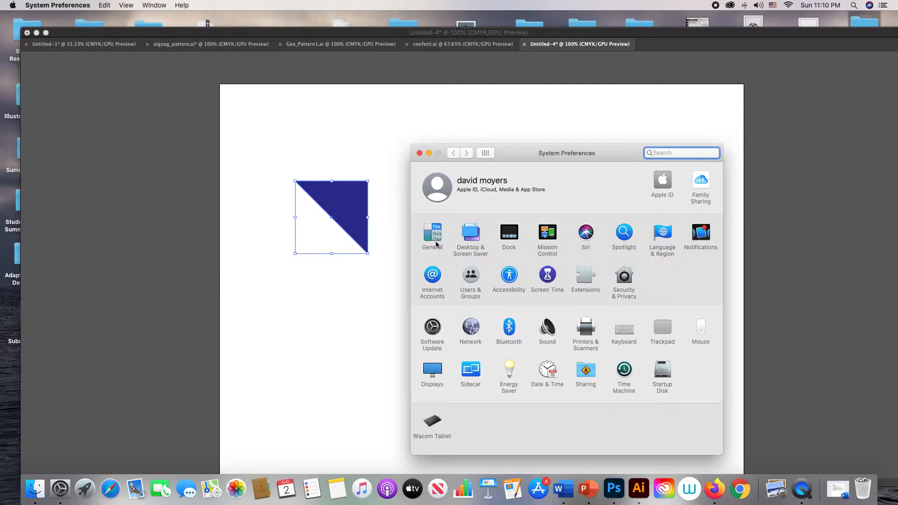
click(623, 330)
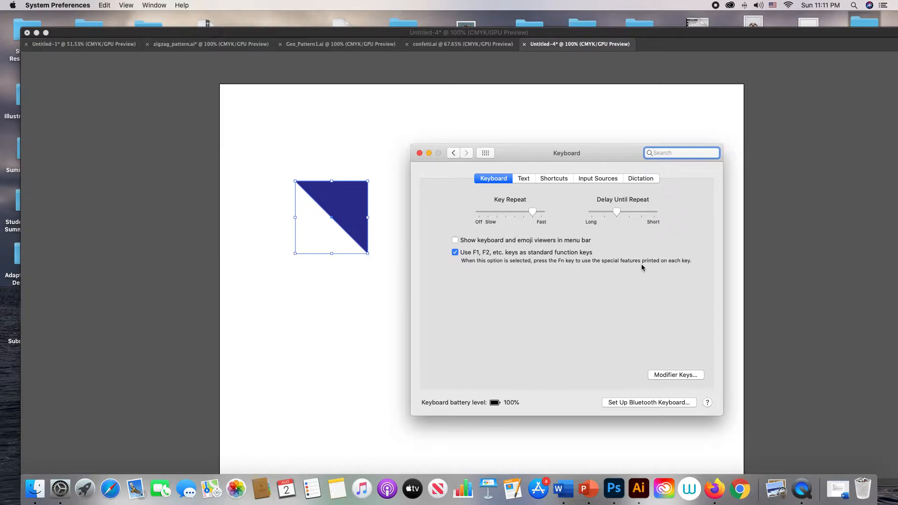
click(419, 153)
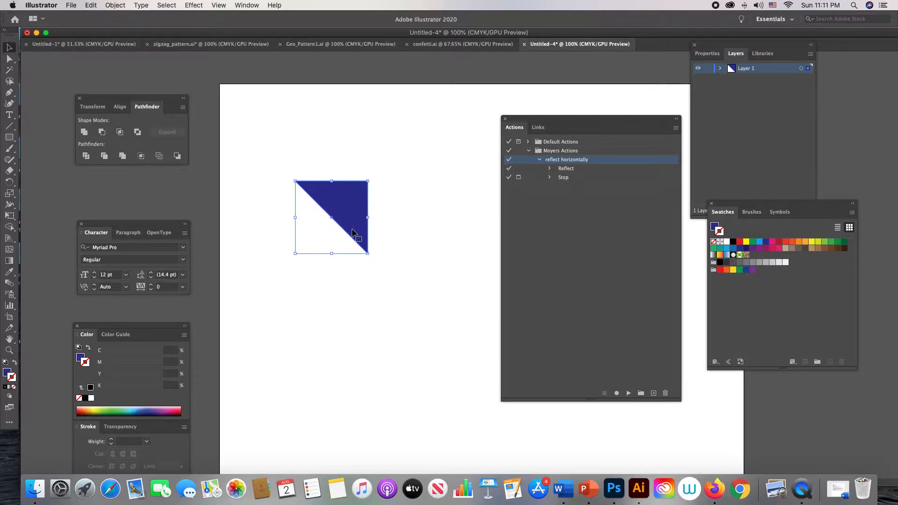
Create an action named "reflect vertically" in the custom action set, assign it function key F2, and start recording
click(676, 128)
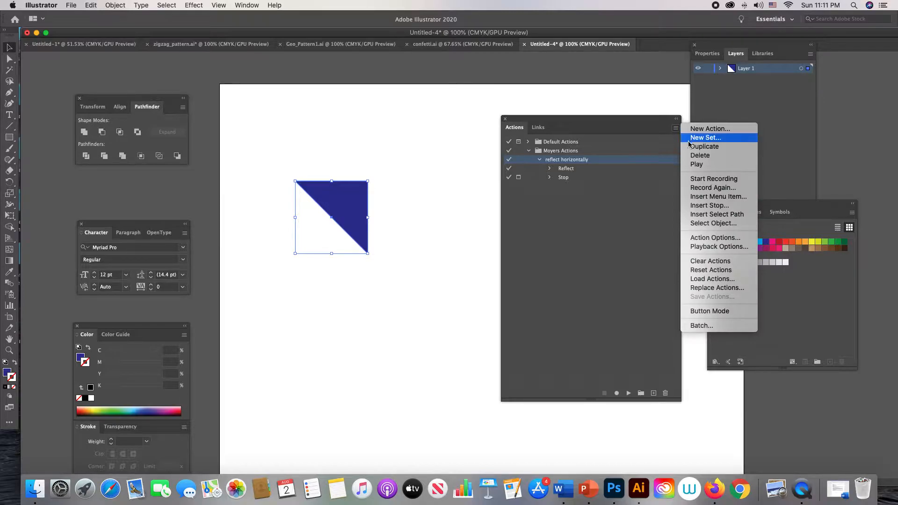
click(695, 129)
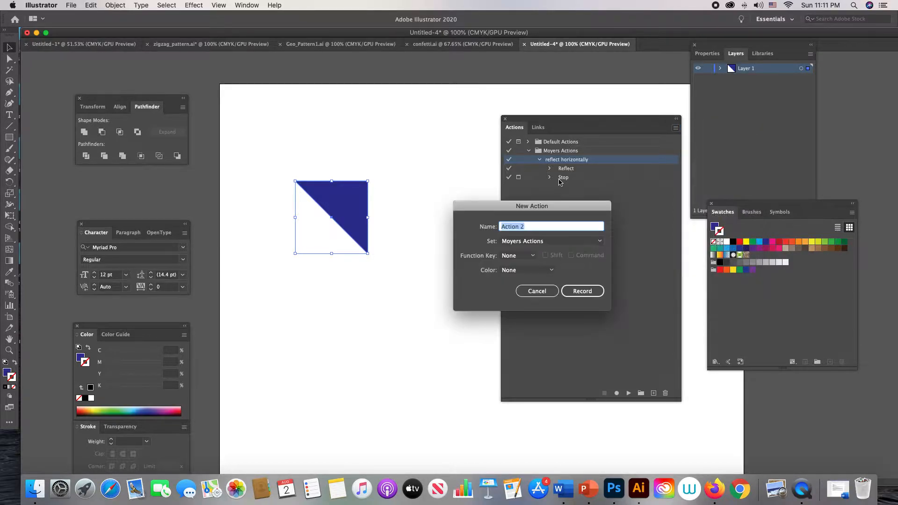
text(refelect)
key(BackSpace)
key(BackSpace)
key(BackSpace)
key(BackSpace)
key(BackSpace)
text(lect vertically)
click(512, 255)
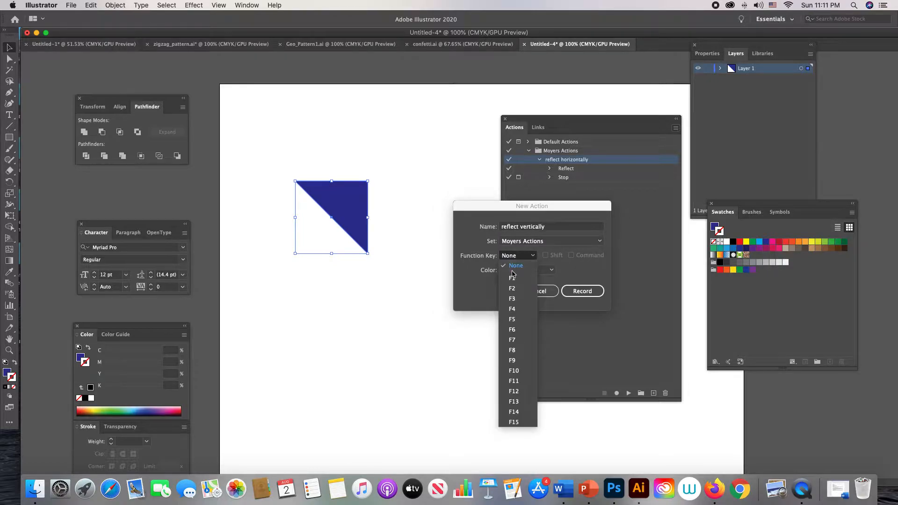
click(512, 288)
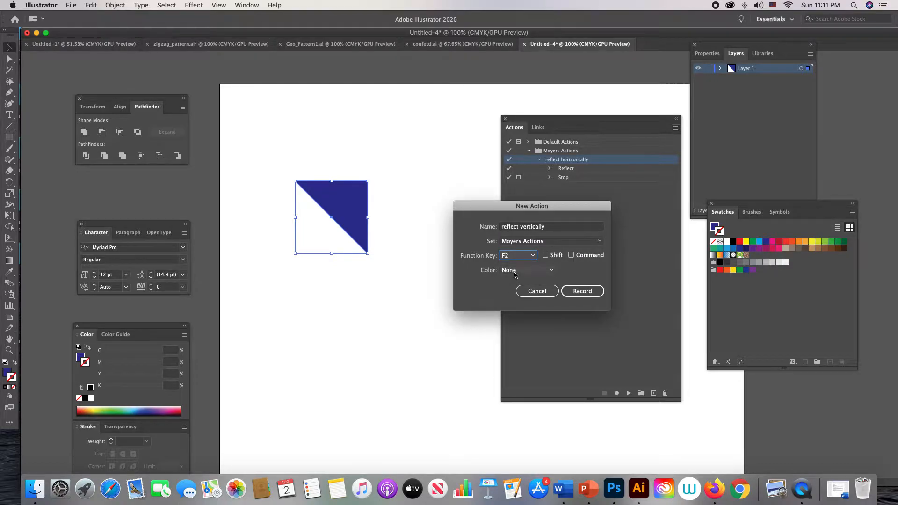
click(510, 243)
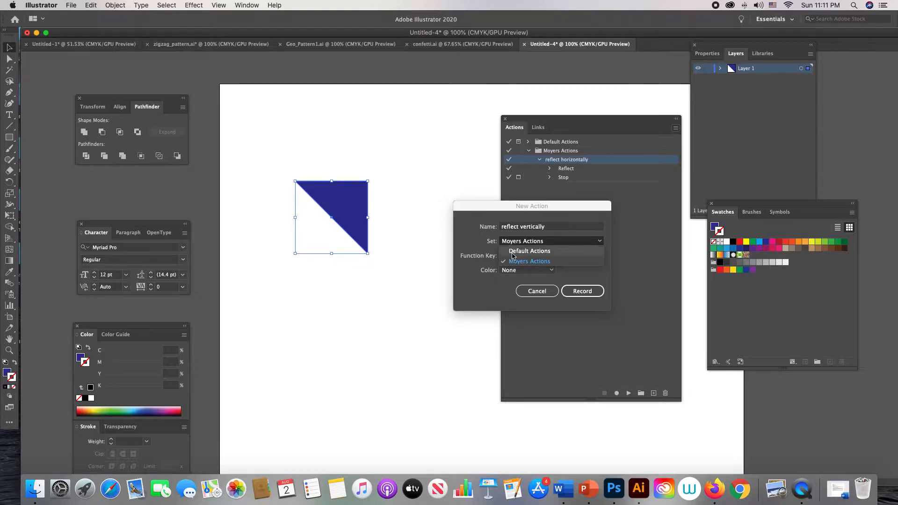
click(513, 262)
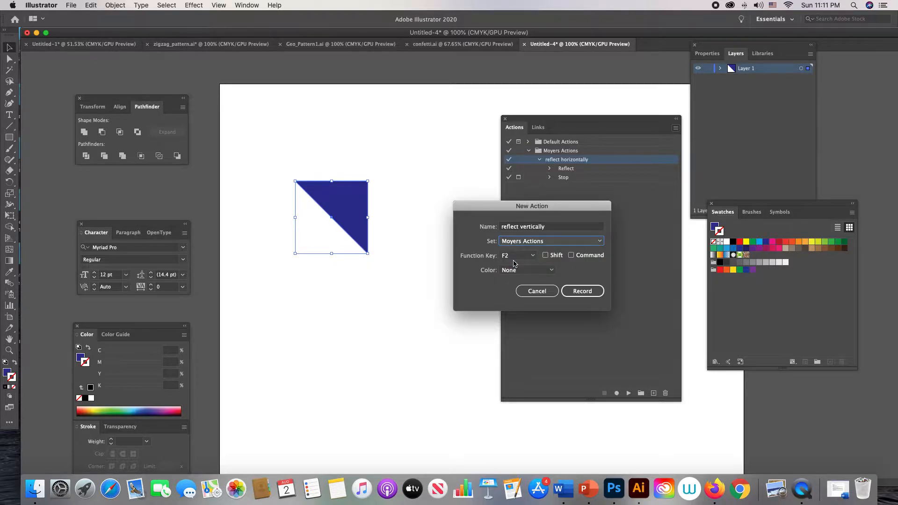
click(577, 291)
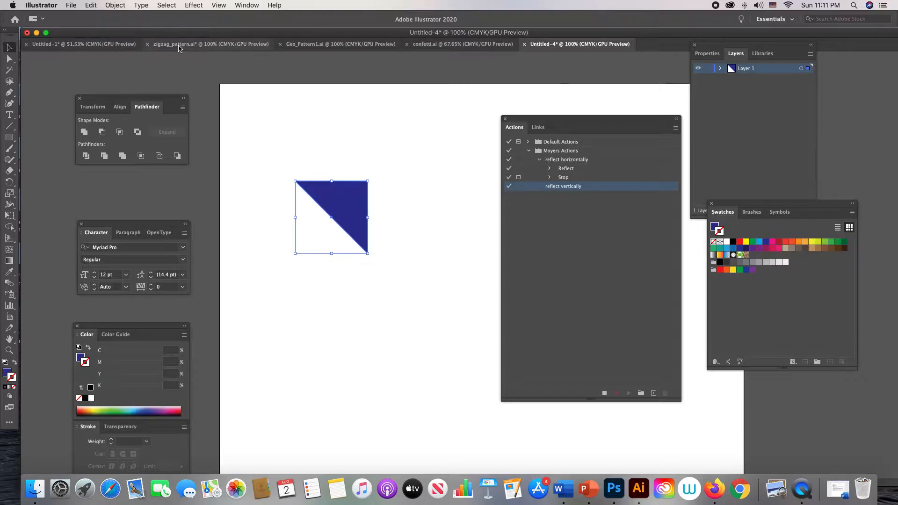
Reflect the blue triangle across the vertical axis, without making a copy, as the recorded operation
click(109, 5)
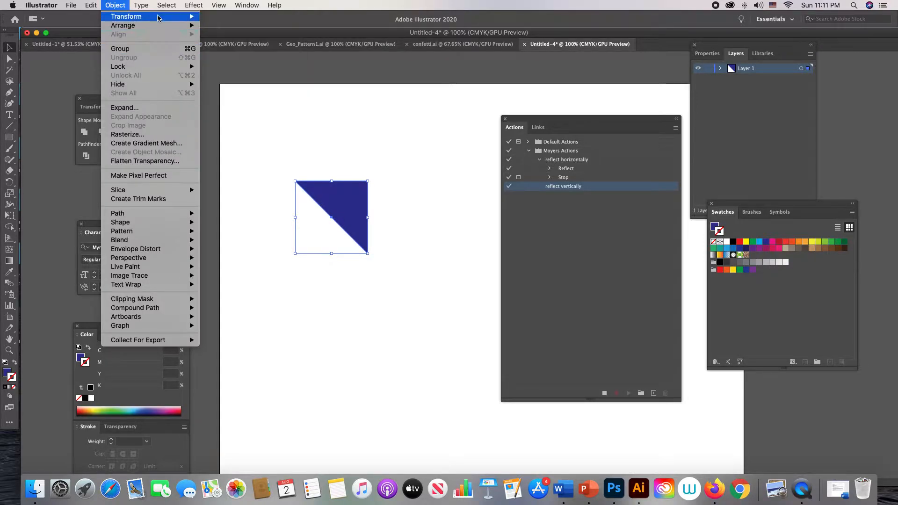
mouse_move(185, 18)
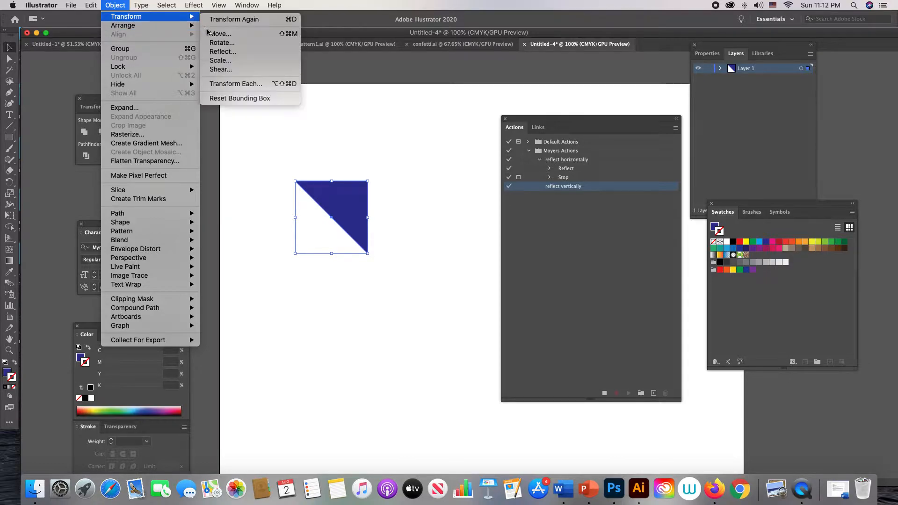
click(223, 52)
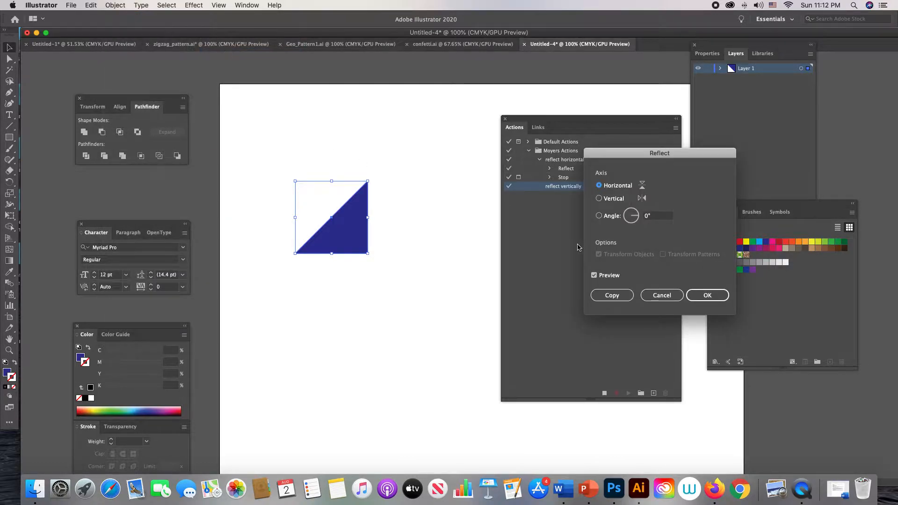
click(599, 199)
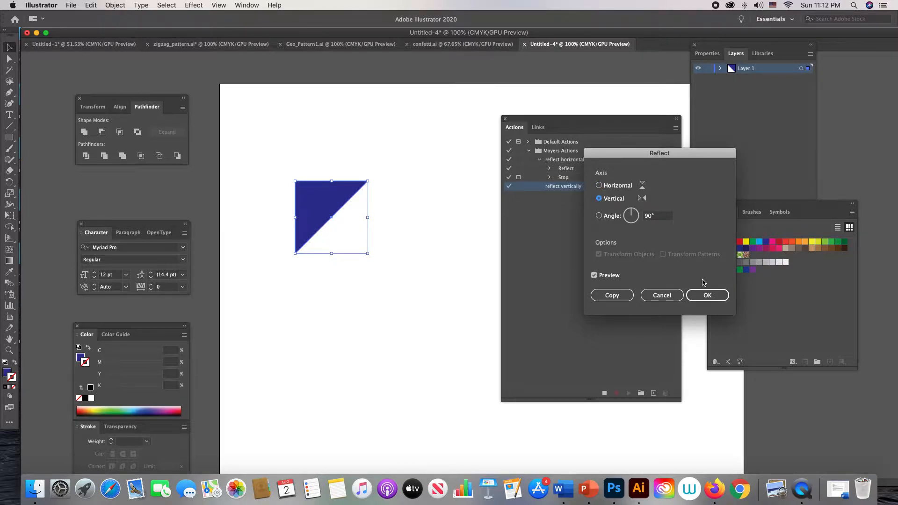
click(706, 295)
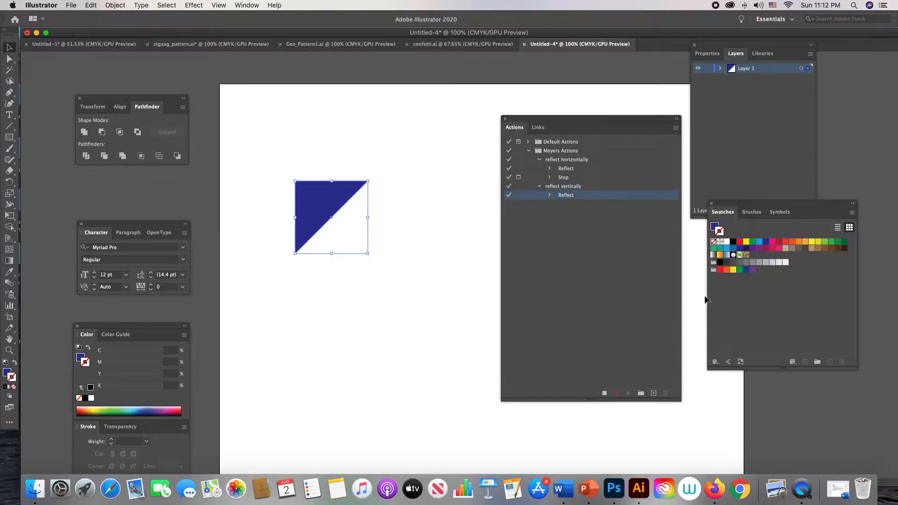
Insert a stop without a message after the vertical reflection and end the recording of "reflect vertically"
click(675, 128)
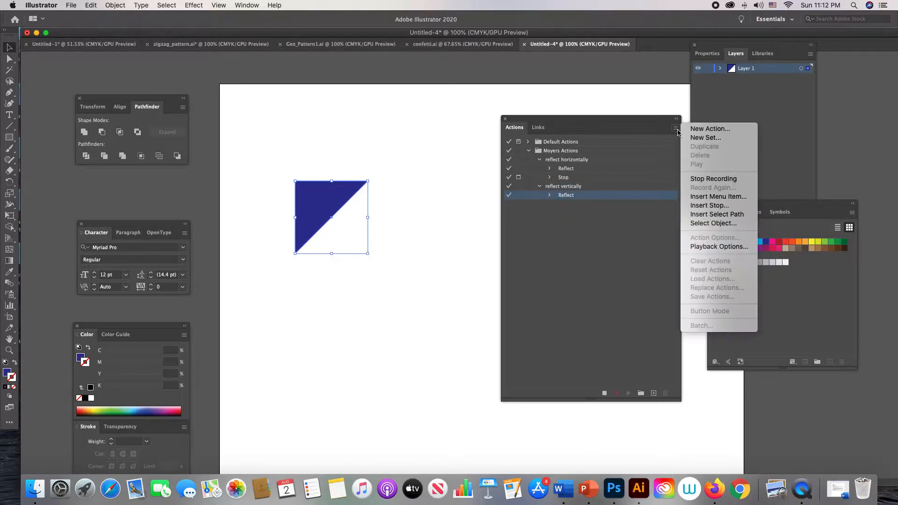
click(708, 205)
click(488, 281)
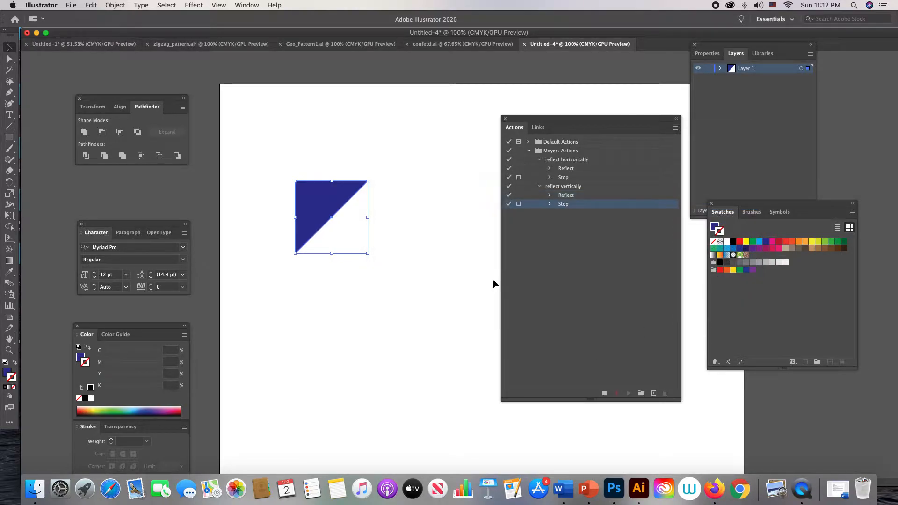
click(604, 393)
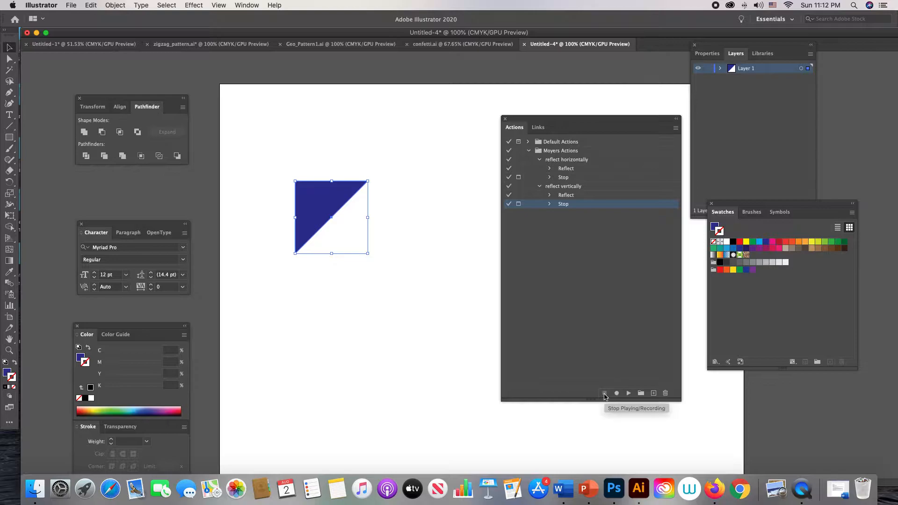
Test the "reflect horizontally" and "reflect vertically" actions alternately on the triangle through their function keys
key(F2)
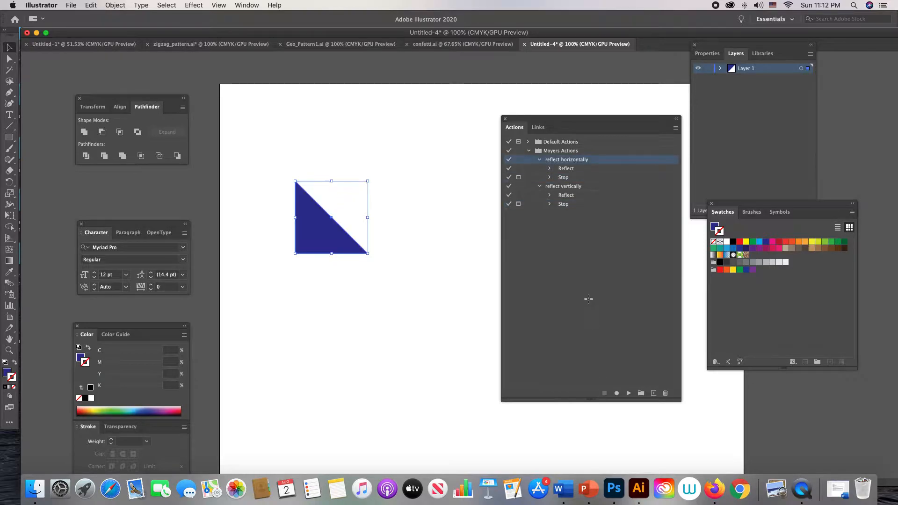
key(F3)
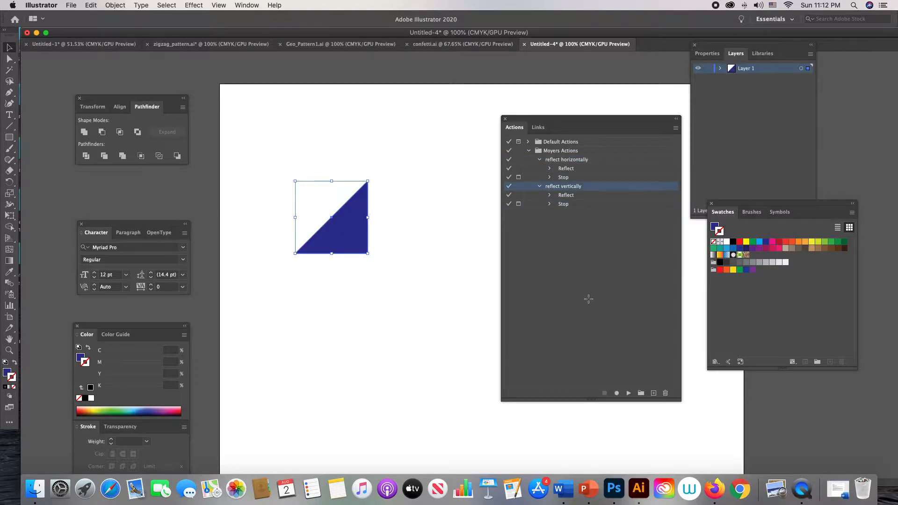
key(F2)
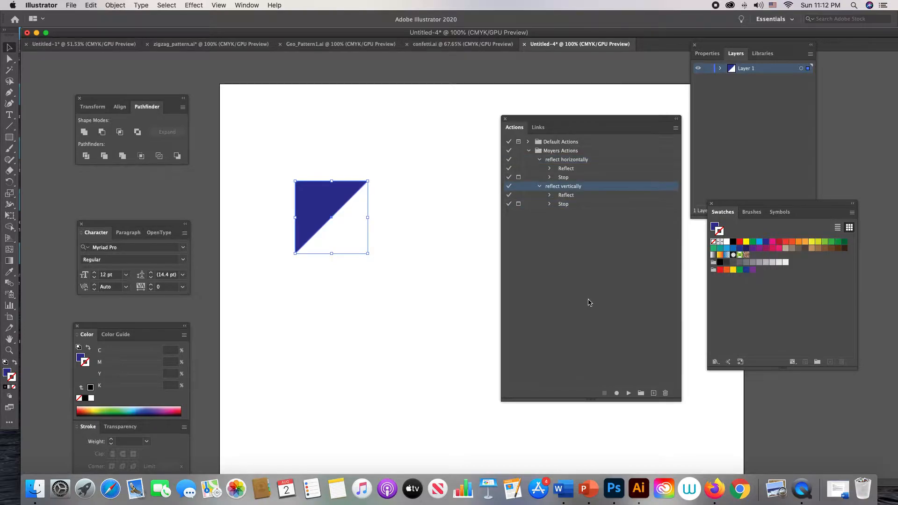
Create an action named "rotate 45" in the custom action set, assign it function key F3, and start recording
click(675, 128)
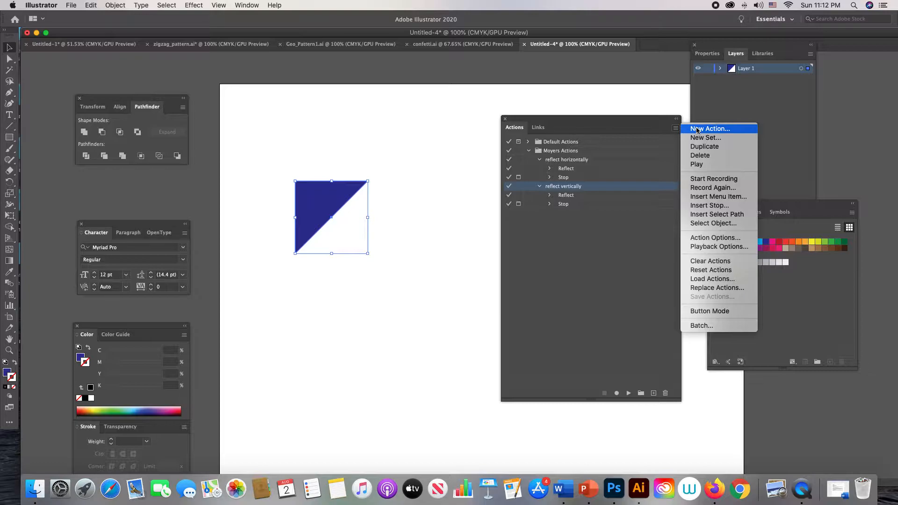
click(696, 129)
click(537, 227)
drag(537, 228, 486, 225)
text(r)
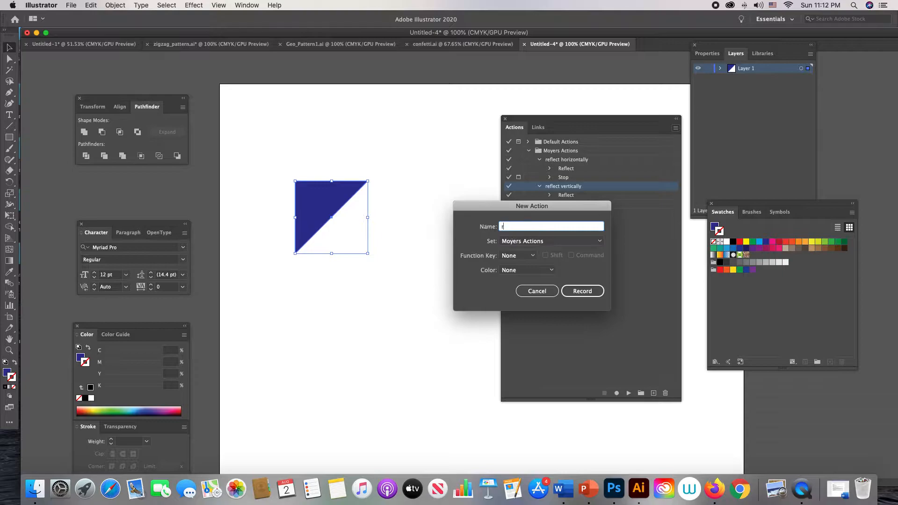
text(otate 45)
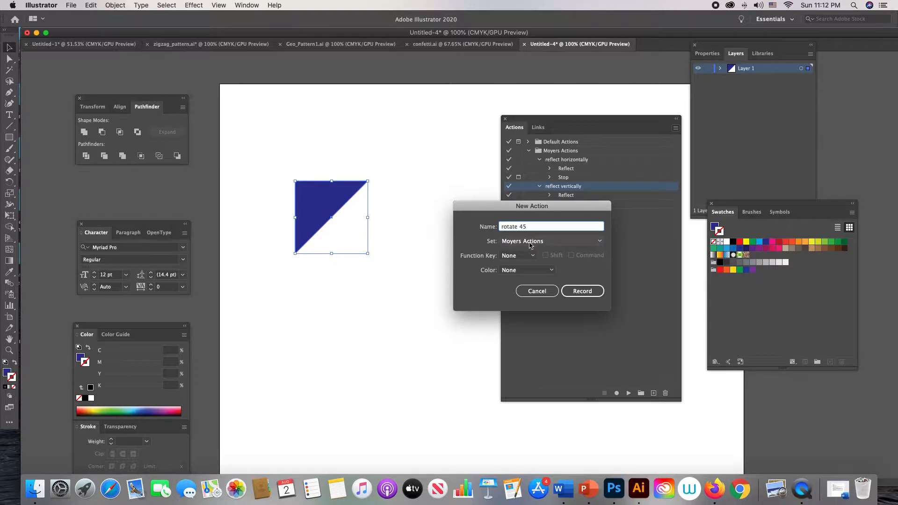
click(521, 257)
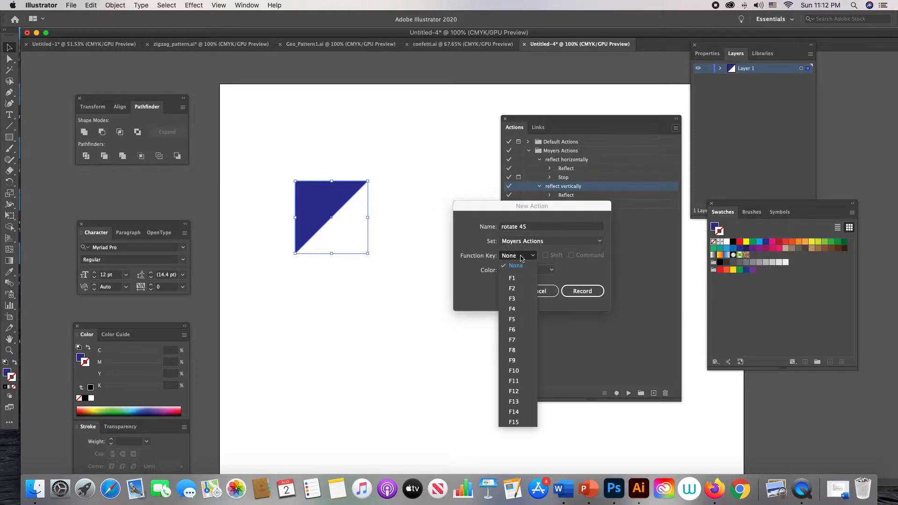
click(513, 298)
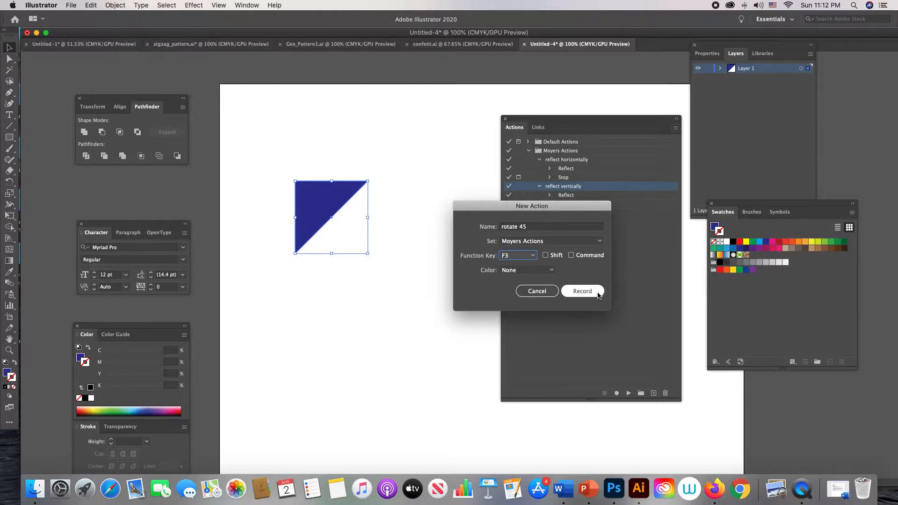
click(598, 294)
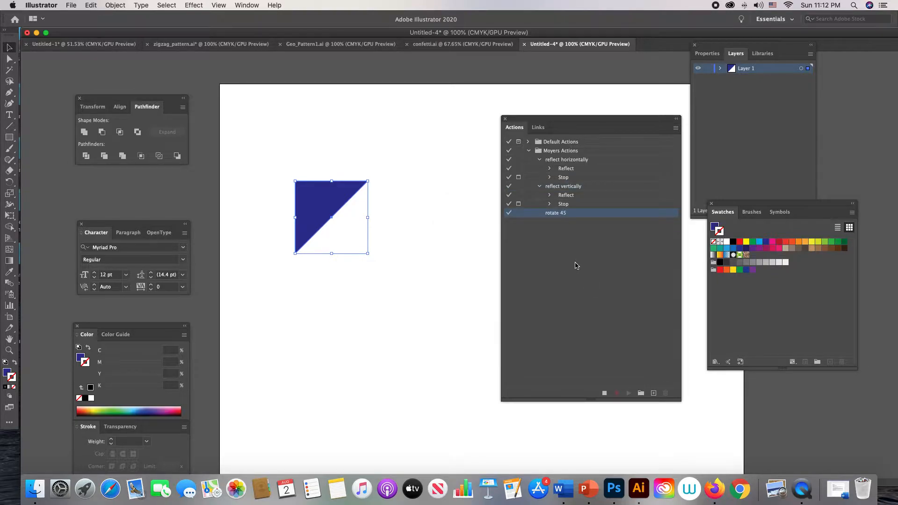
Rotate the blue triangle 45° with preview on, without making a copy, as the recorded operation
click(108, 5)
mouse_move(113, 19)
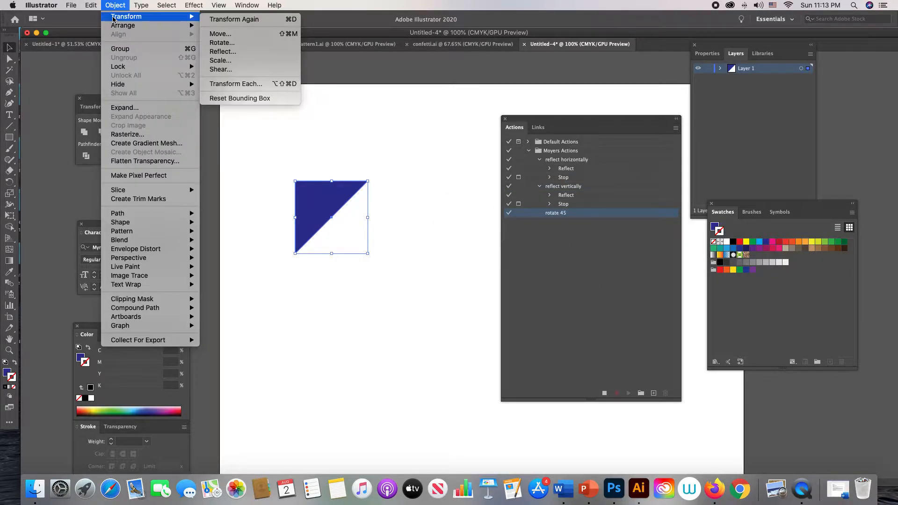
click(239, 45)
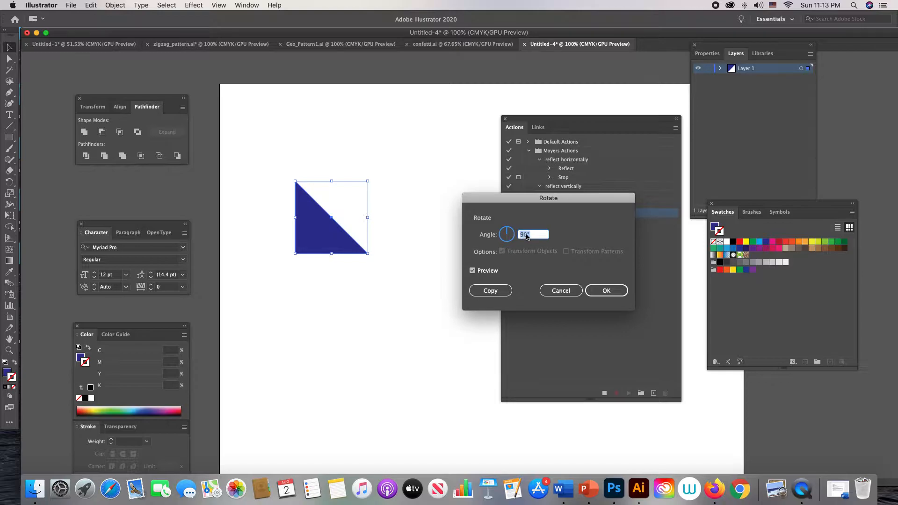
text(45)
click(472, 271)
click(473, 270)
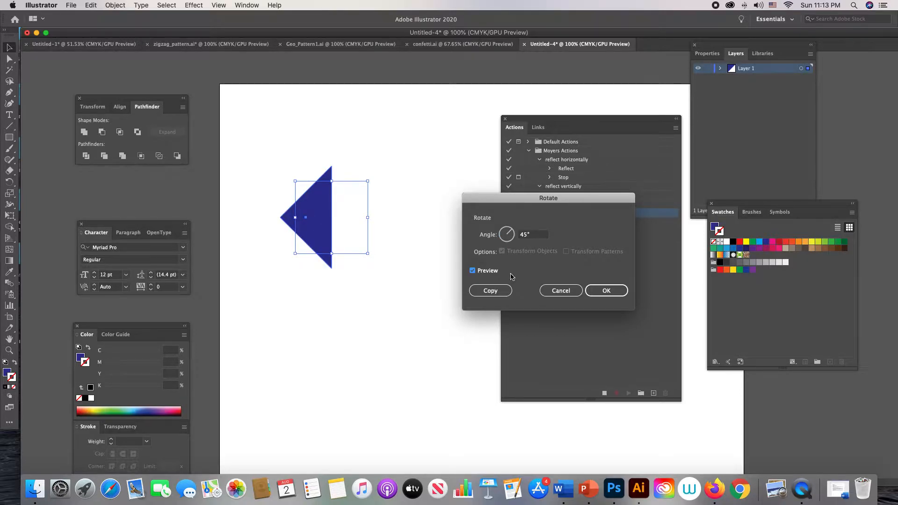
click(602, 291)
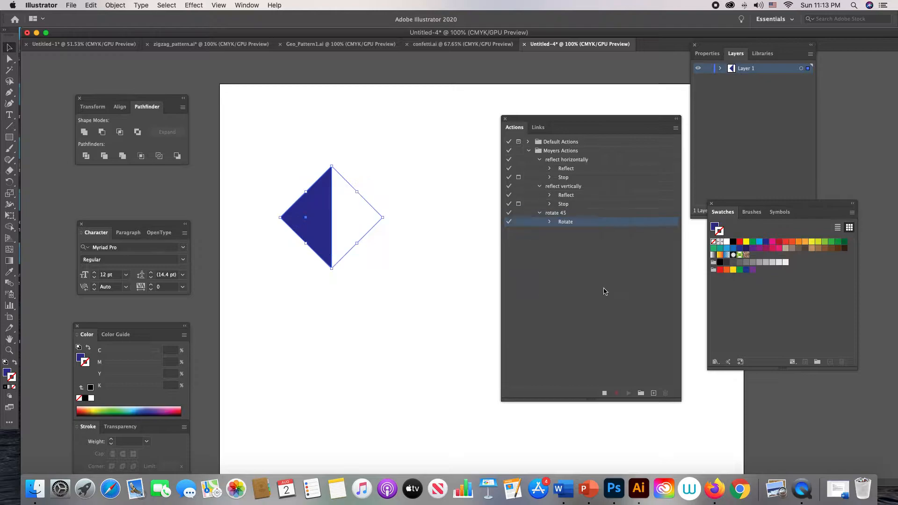
Insert a stop without a message after the rotation and end the recording of "rotate 45"
click(675, 129)
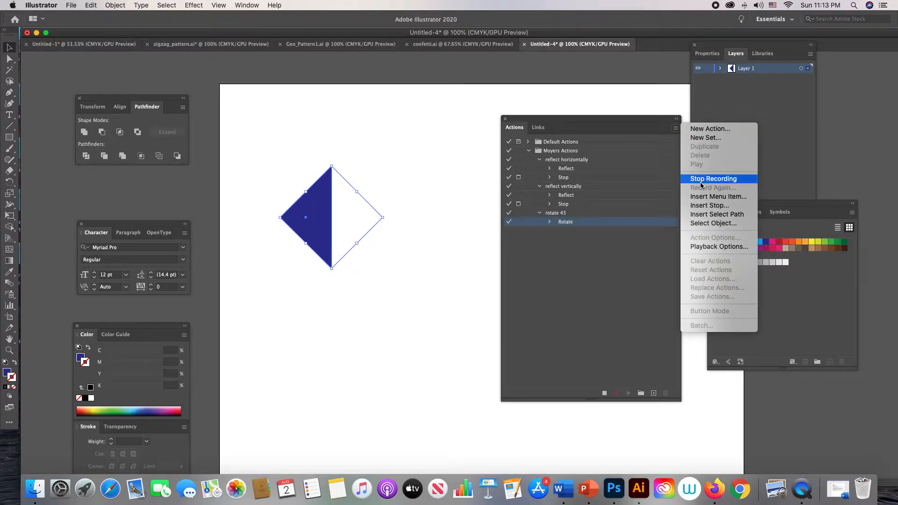
click(709, 205)
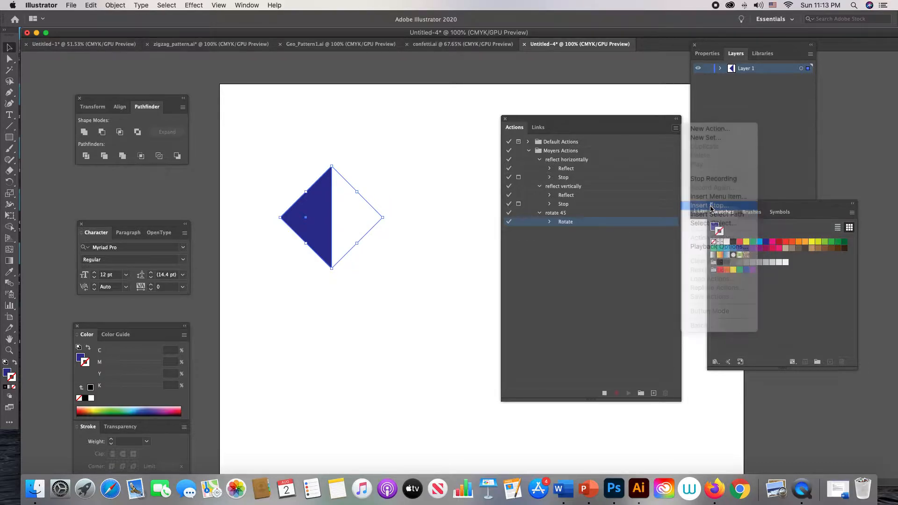
click(486, 280)
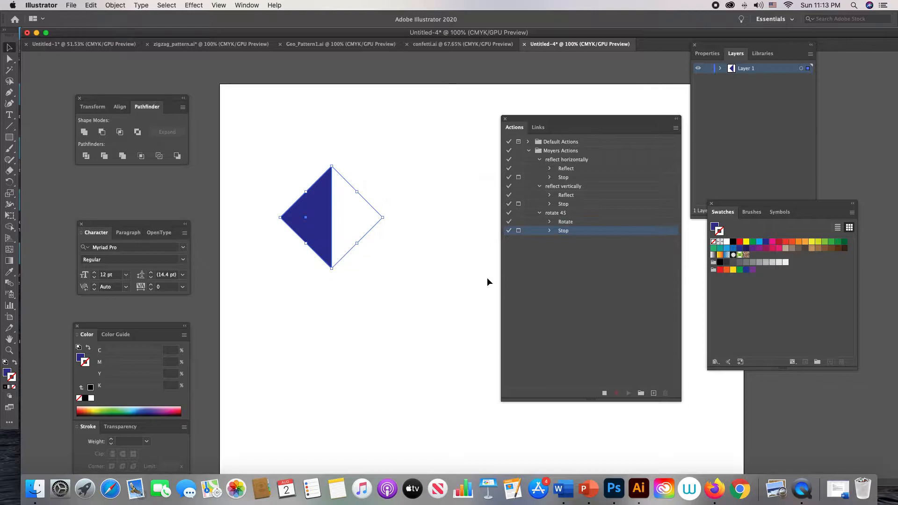
click(604, 394)
click(601, 325)
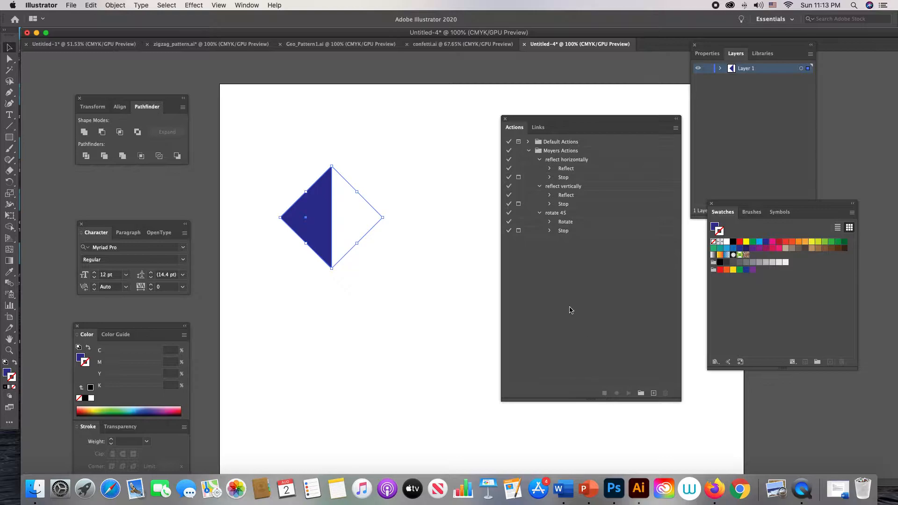
Test the "reflect horizontally" and "reflect vertically" actions alternately on the rotated triangle through F1 and F2
click(566, 159)
key(F1)
key(F2)
key(F1)
key(F2)
key(F1)
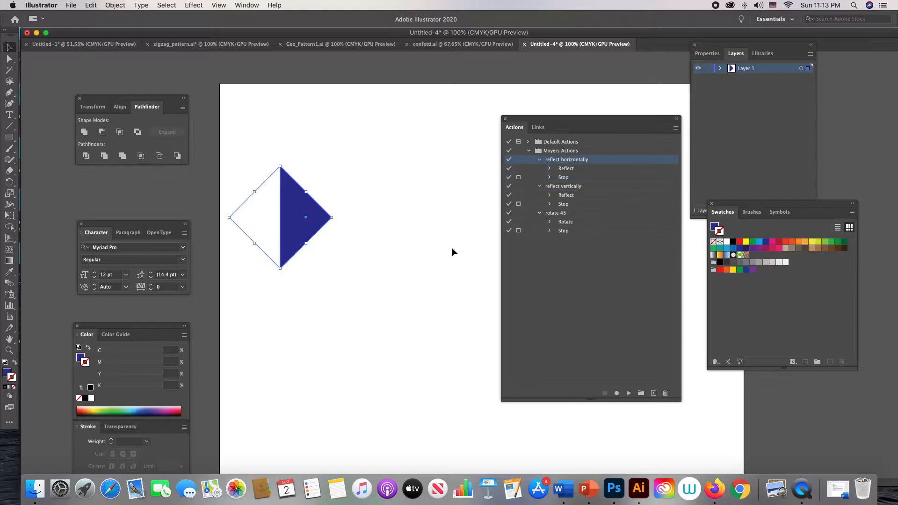
Reselect the triangle, play "rotate 45" once through F3, and replay both reflect actions alternately
click(286, 137)
click(300, 217)
key(F3)
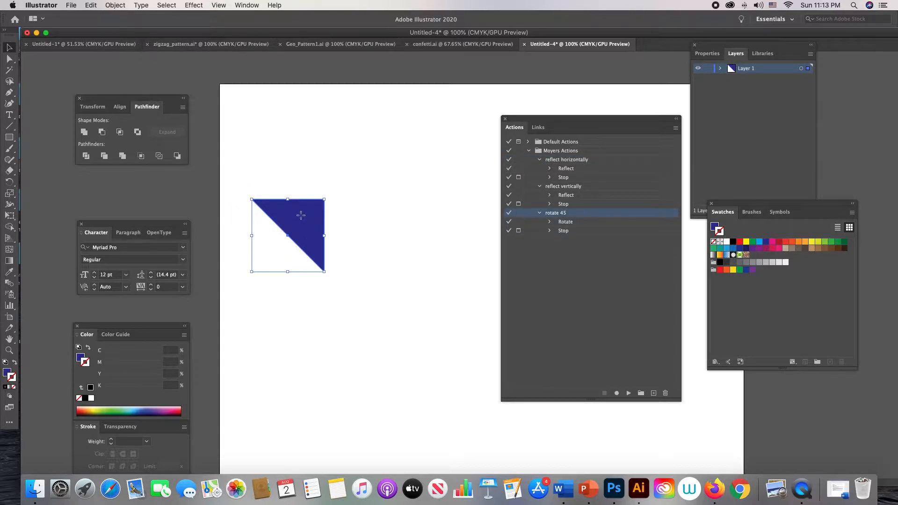
key(F1)
key(F2)
key(F1)
key(F2)
key(F2)
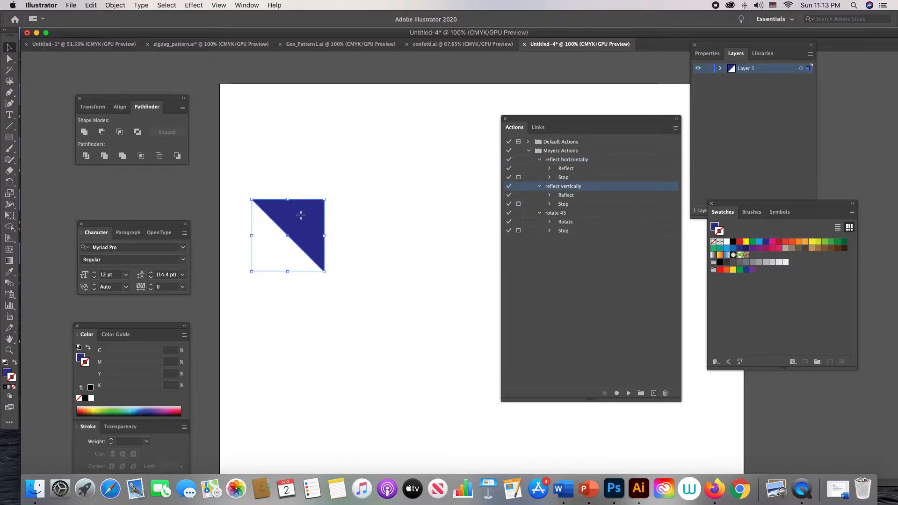
key(F1)
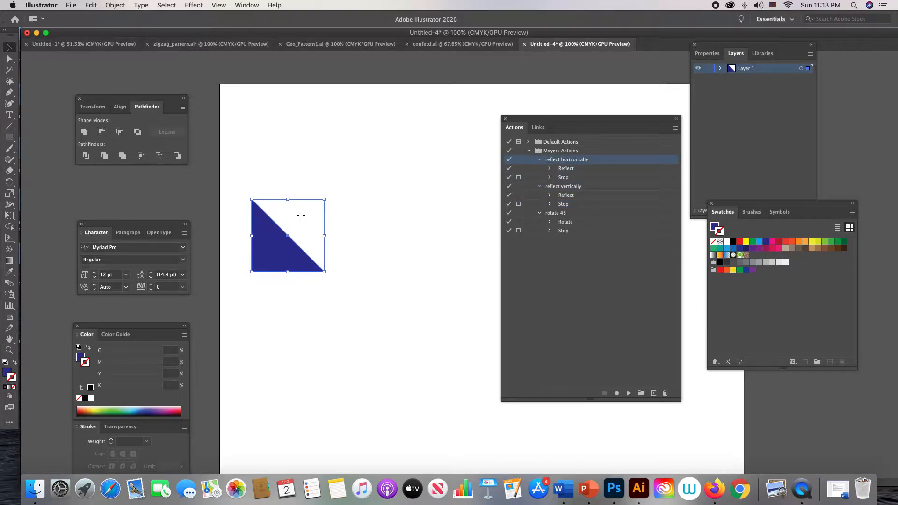
Play the "rotate 45" action repeatedly to turn the triangle in 45° increments
key(F3)
key(F3)
key(F3)
key(F3)
key(F3)
key(F3)
key(F3)
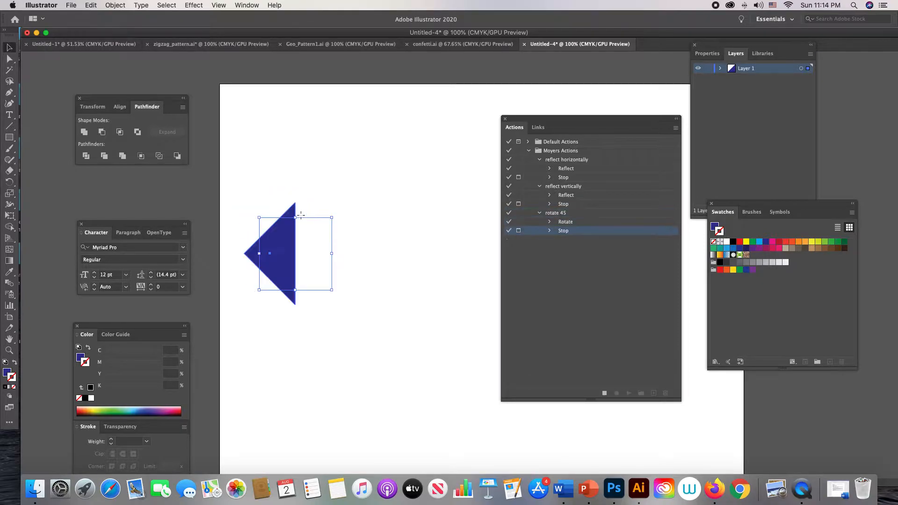
Play all three actions in combination on the triangle and move it fully back onto the artboard
key(F1)
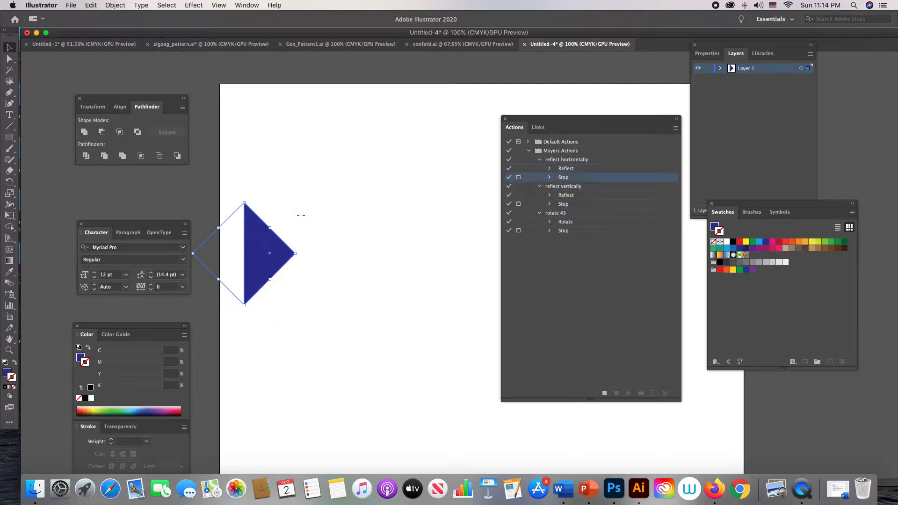
key(F1)
key(F2)
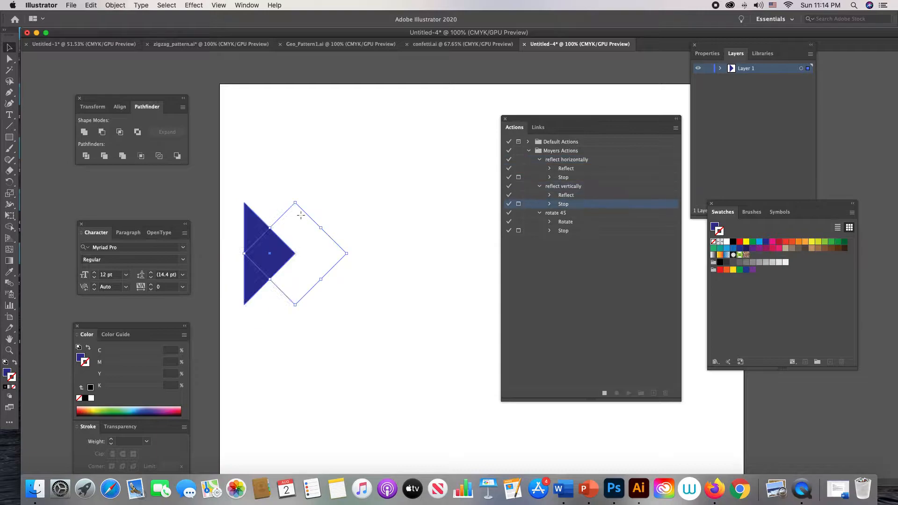
key(F3)
key(F3)
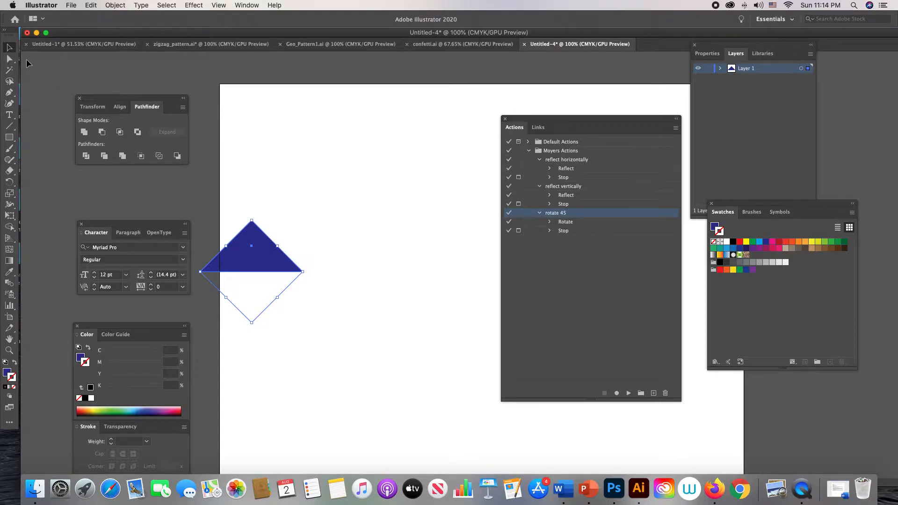
click(9, 48)
drag(254, 253, 346, 207)
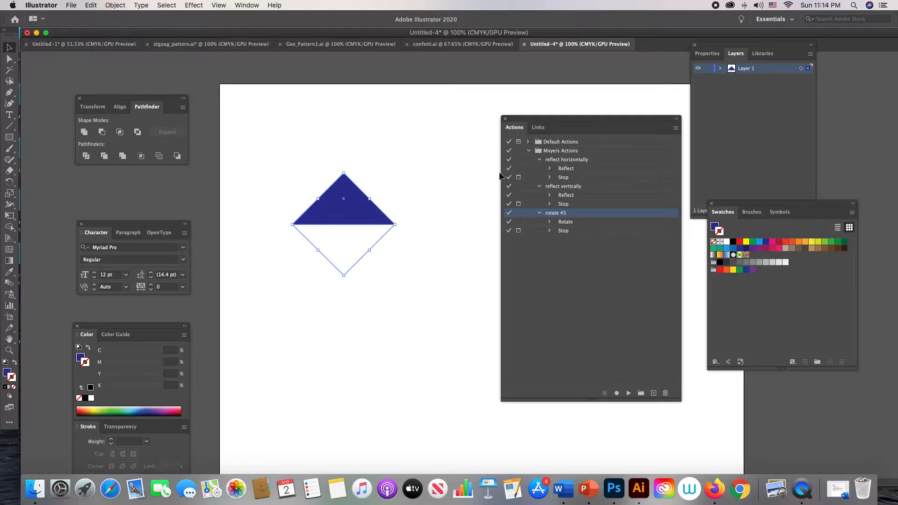
Save the custom action set under its existing name as an .aia action file on the Desktop
click(675, 128)
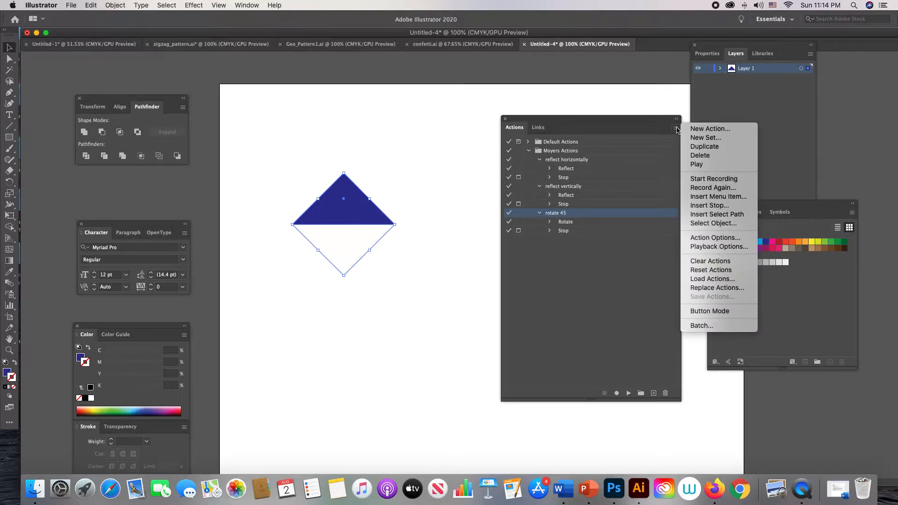
click(676, 129)
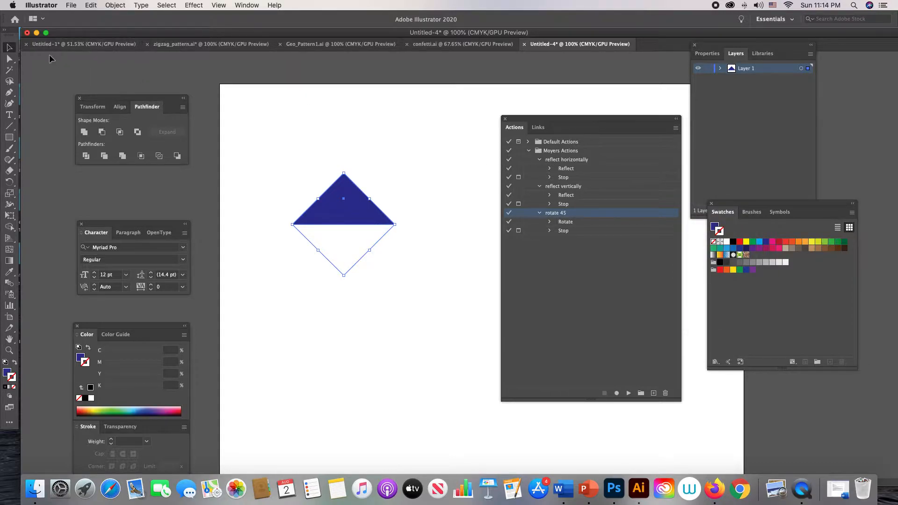
click(553, 152)
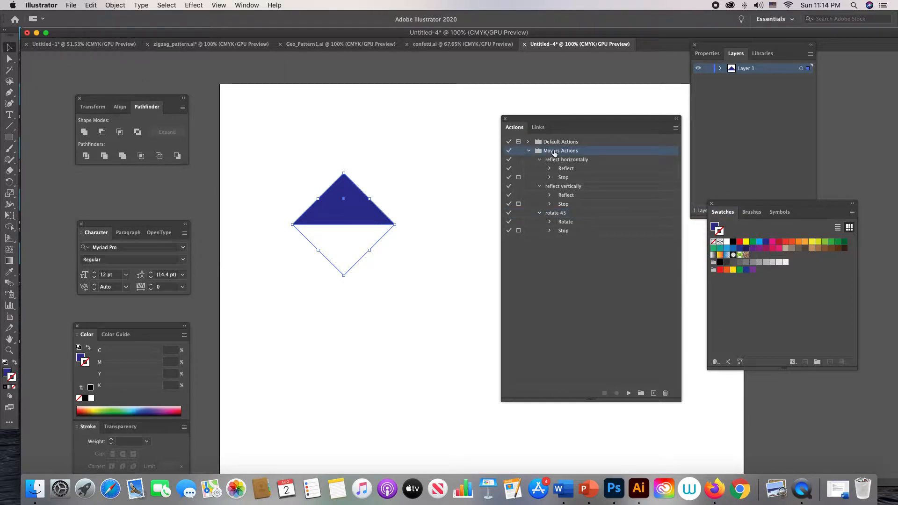
click(528, 151)
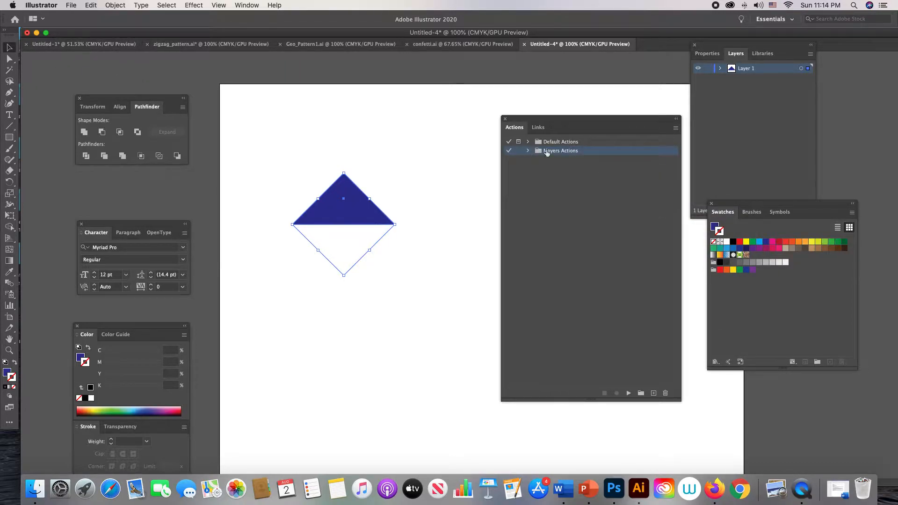
click(676, 128)
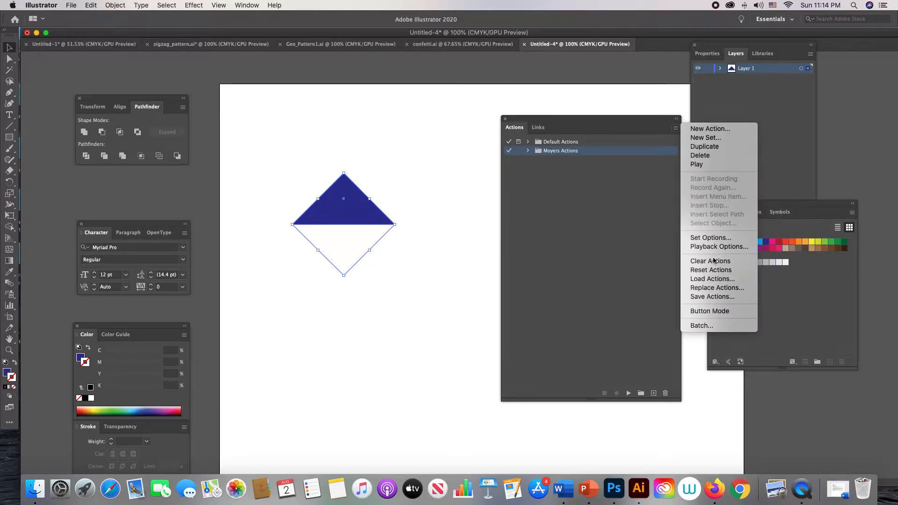
click(712, 297)
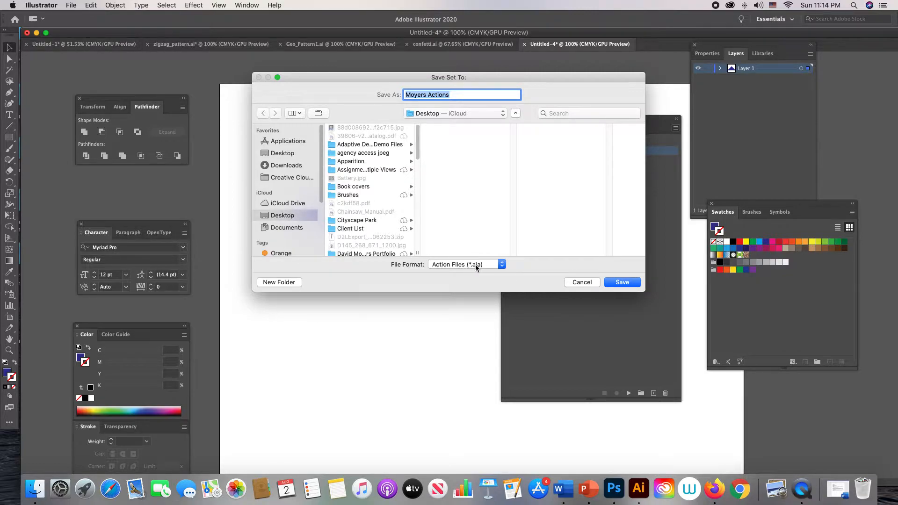
click(632, 284)
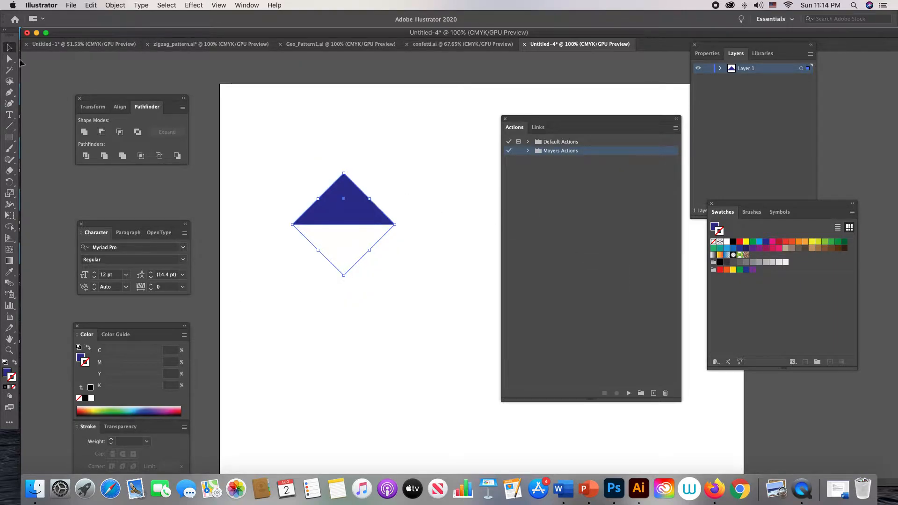
Minimize the document, uncover the saved .aia action file on the desktop to check it, and restore the Illustrator document
click(36, 32)
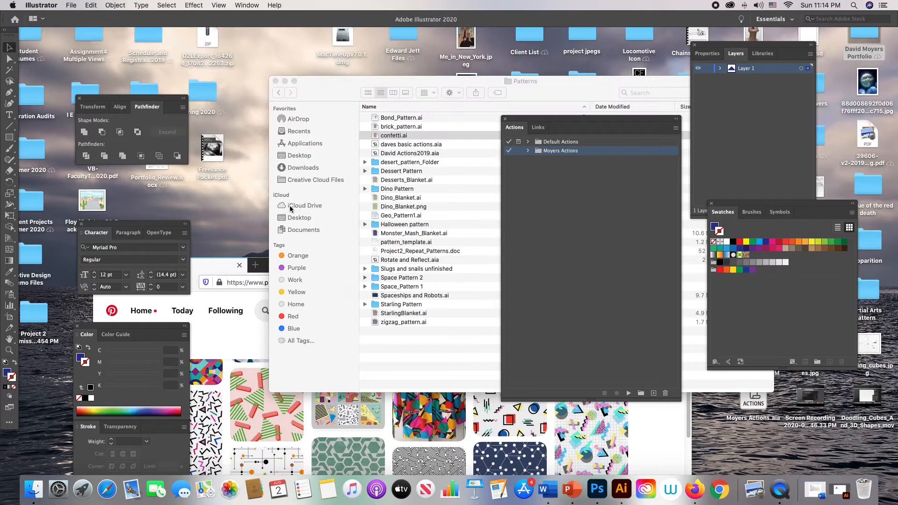
click(328, 200)
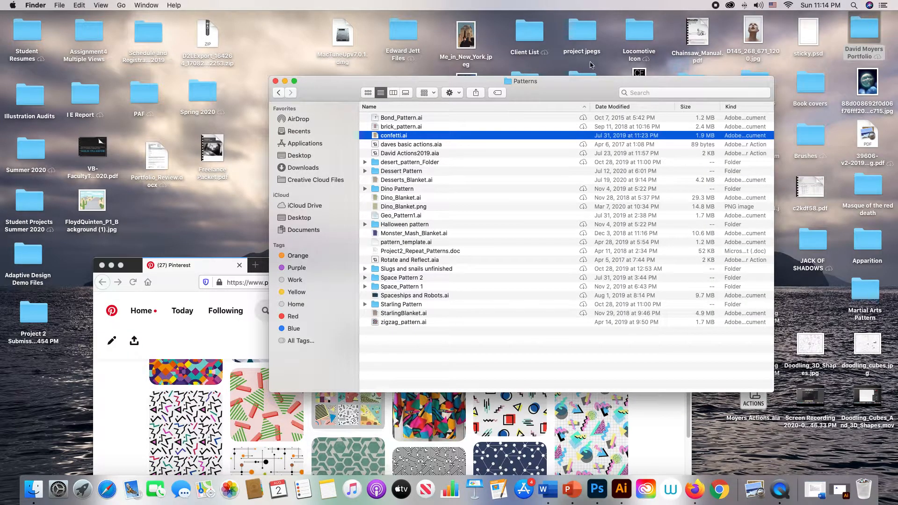
drag(586, 79, 372, 69)
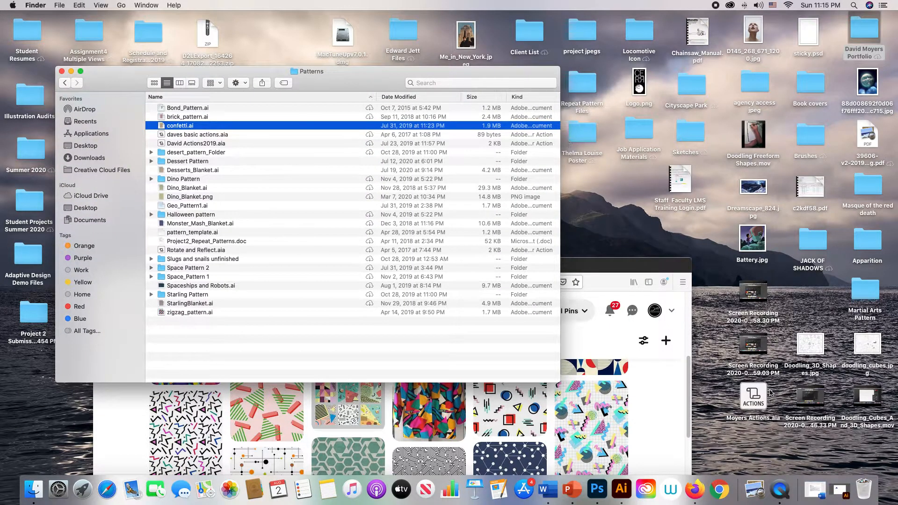
drag(652, 272, 659, 241)
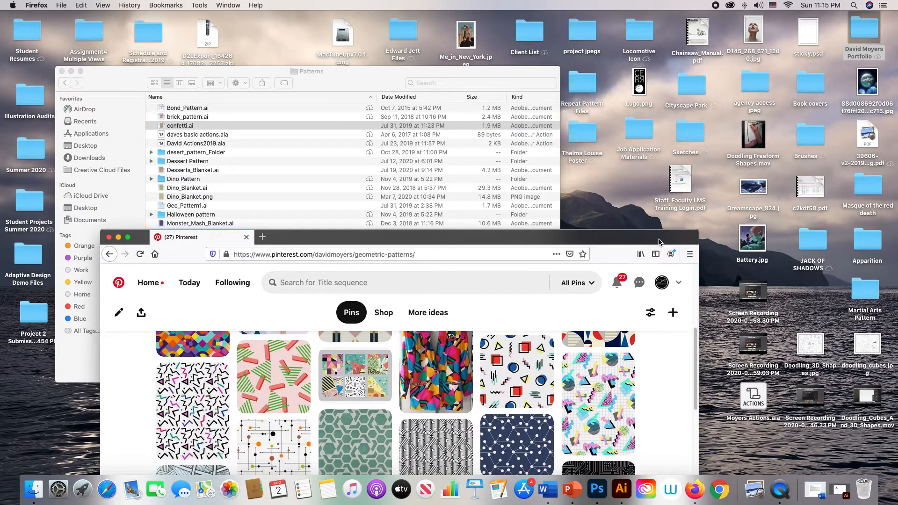
click(365, 78)
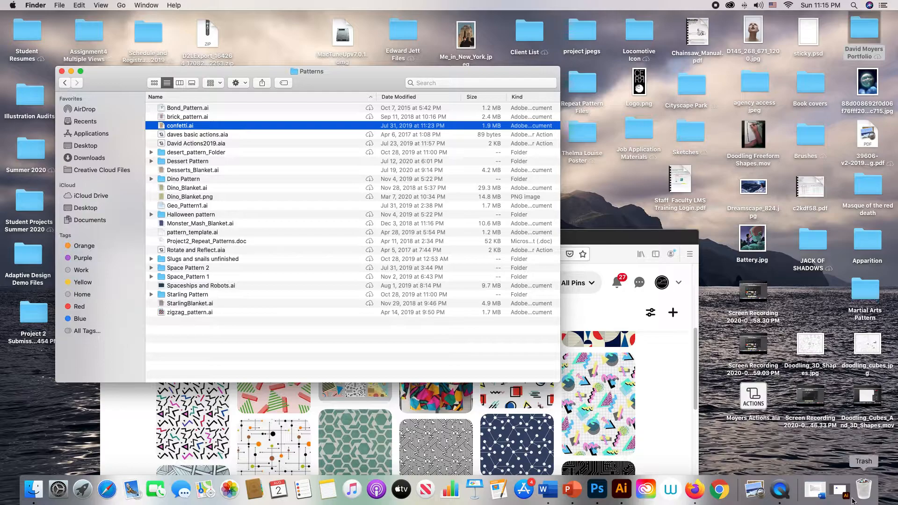
click(839, 488)
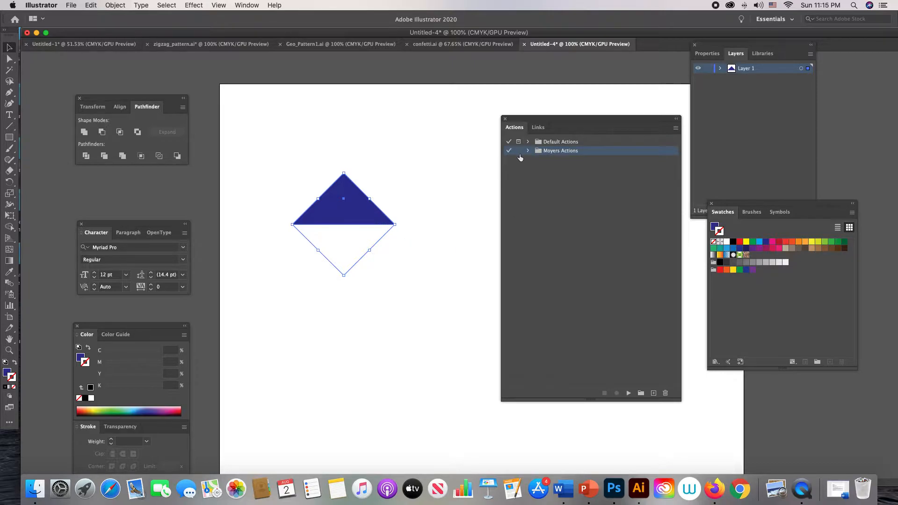
Delete the blue triangle from the artboard
click(430, 188)
click(370, 214)
key(Delete)
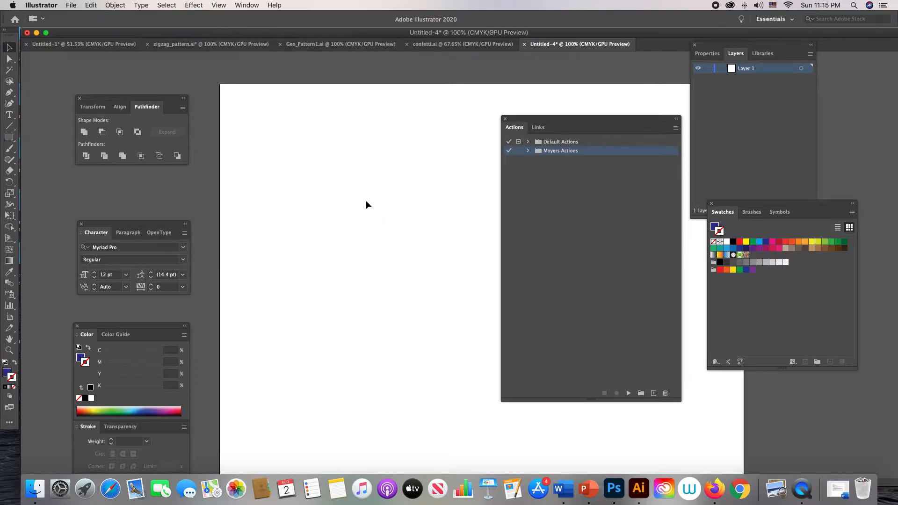
Look through the finished patterns in the open documents Untitled-1, zigzag_pattern.ai and Geo_Pattern1.ai
click(112, 44)
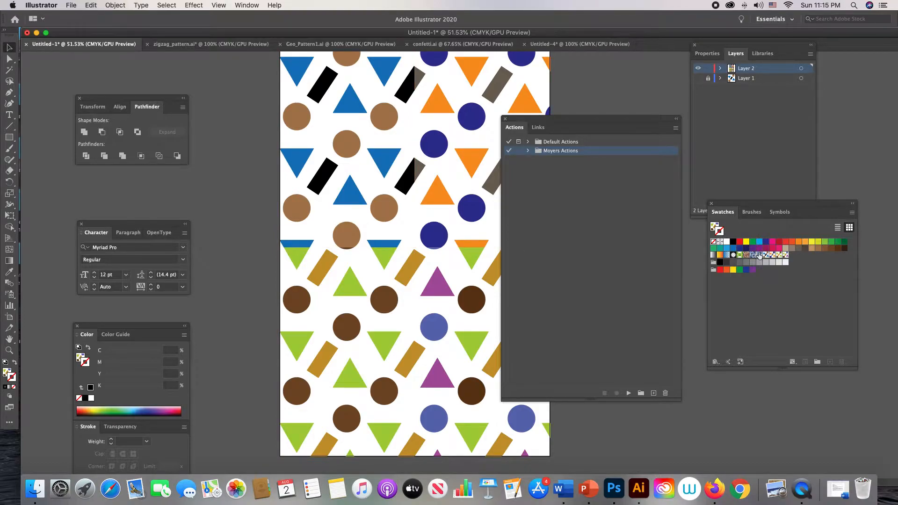
click(236, 46)
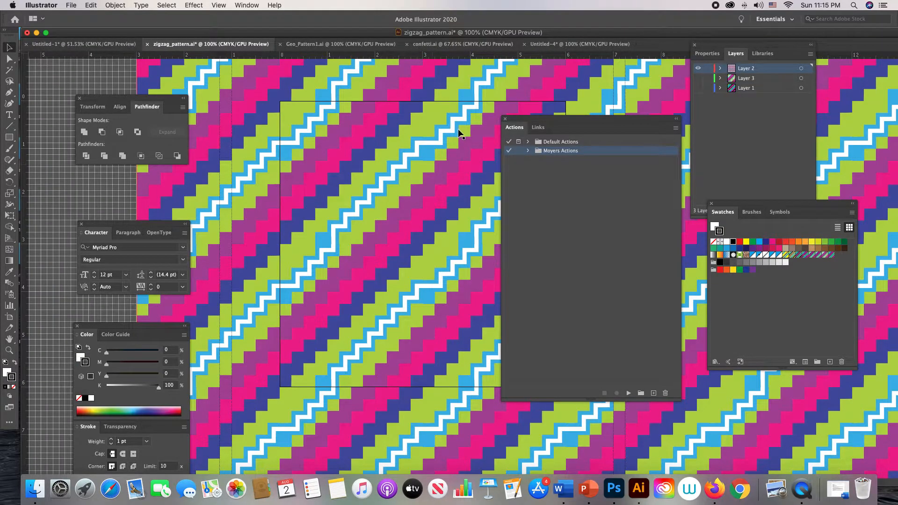
drag(456, 130, 419, 131)
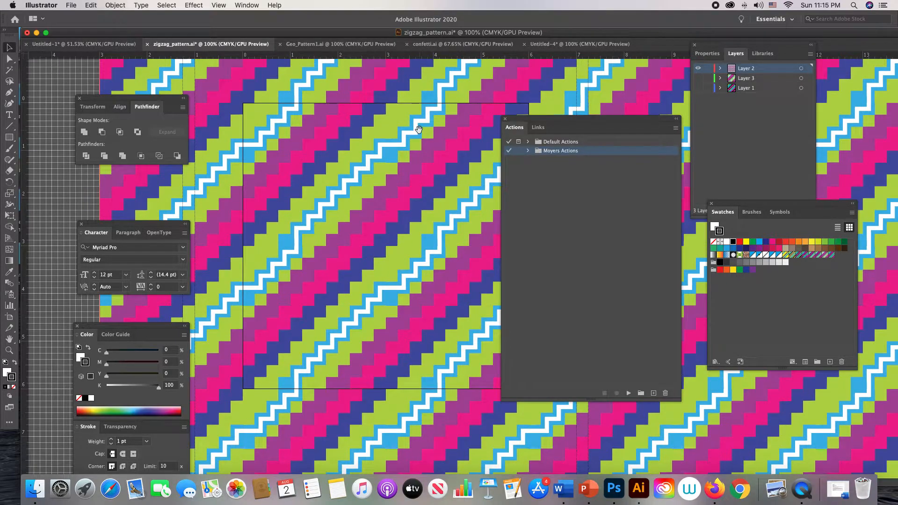
click(348, 44)
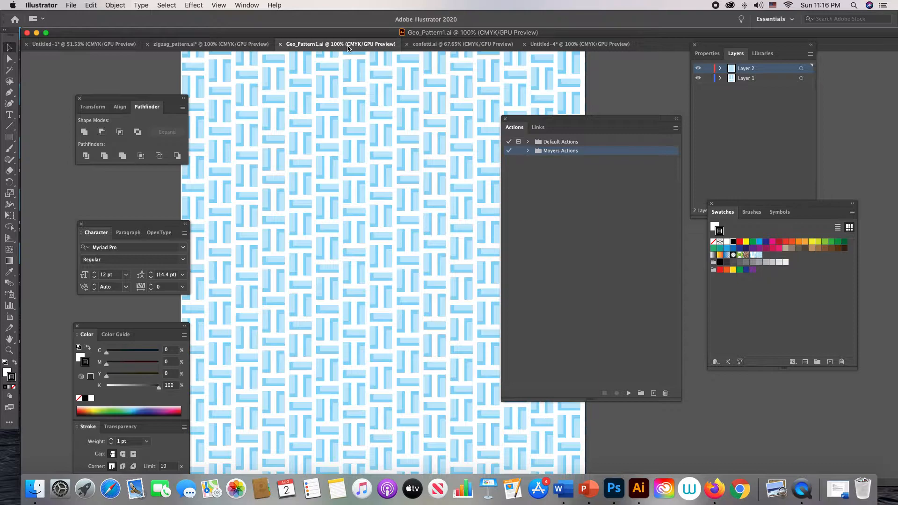
View the finished confetti.ai pattern, switch to Firefox, and browse the Pinterest board of geometric patterns in an enlarged window
click(454, 44)
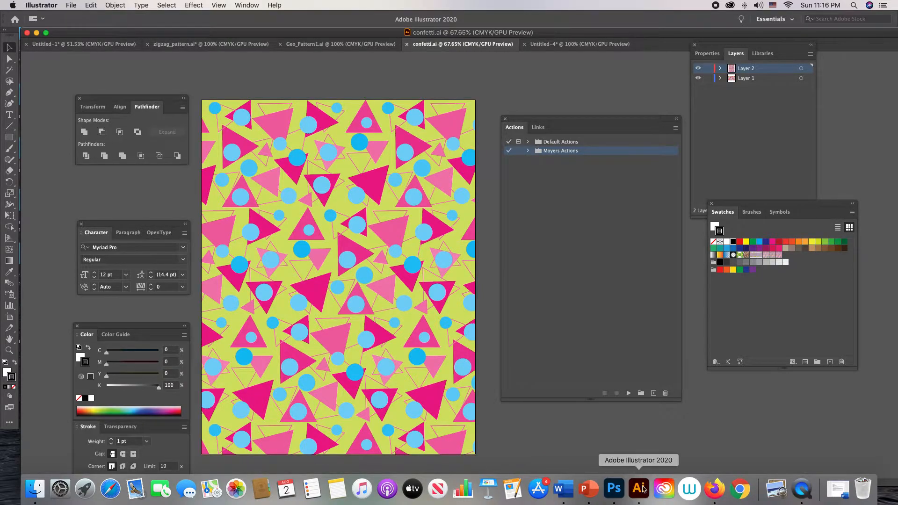
click(712, 488)
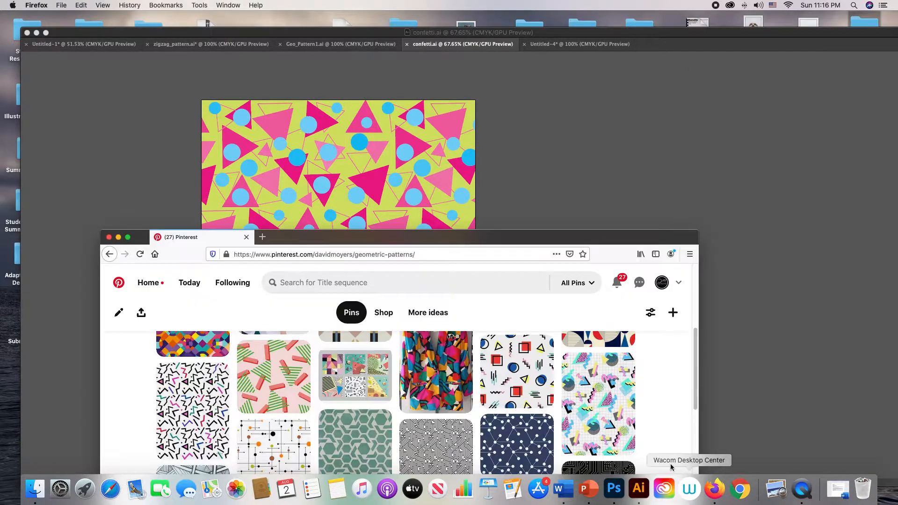
drag(449, 237, 414, 39)
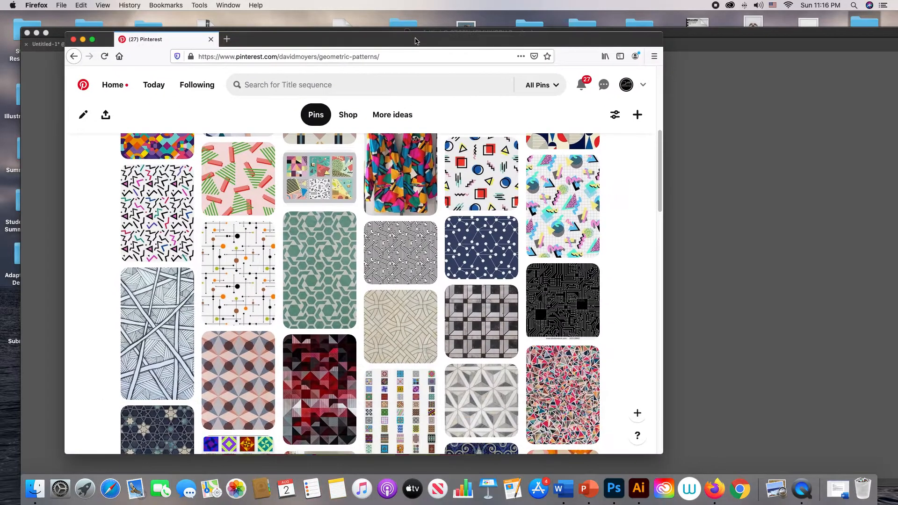
drag(662, 453, 835, 461)
scroll(518, 302, down, 10)
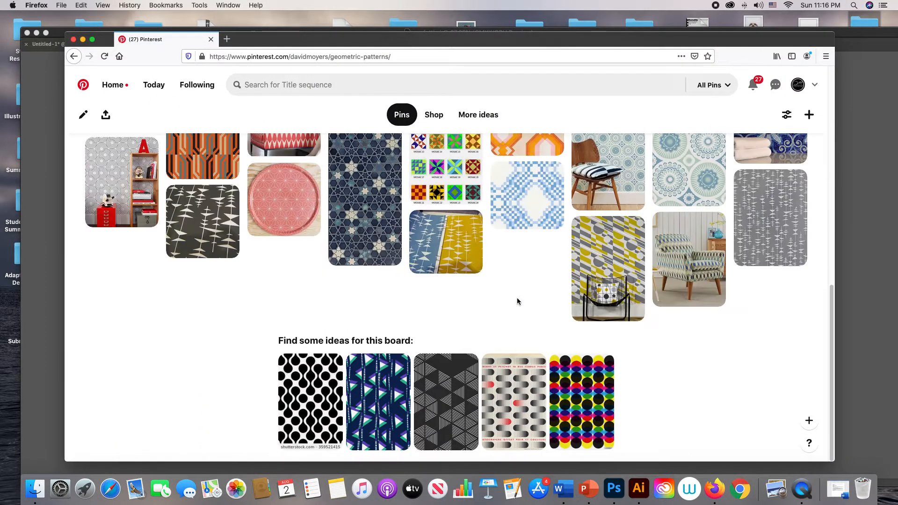
scroll(517, 298, down, 3)
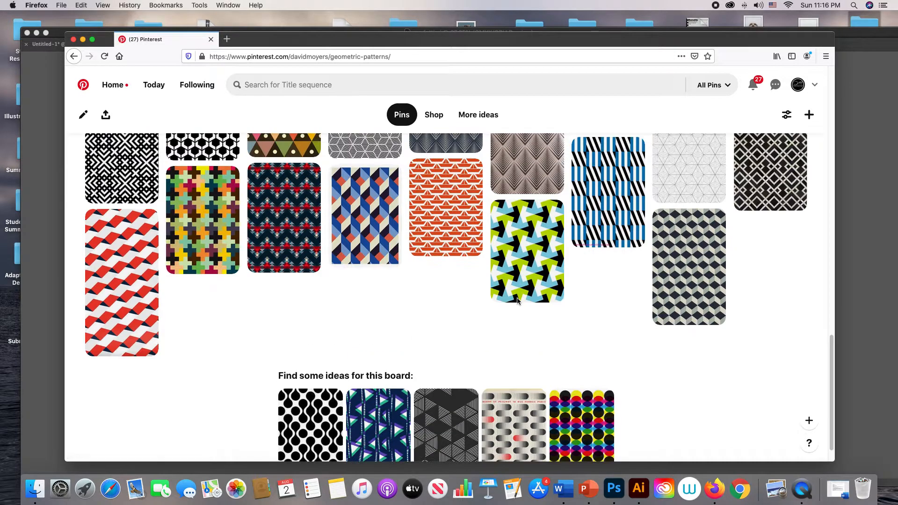
scroll(517, 298, up, 5)
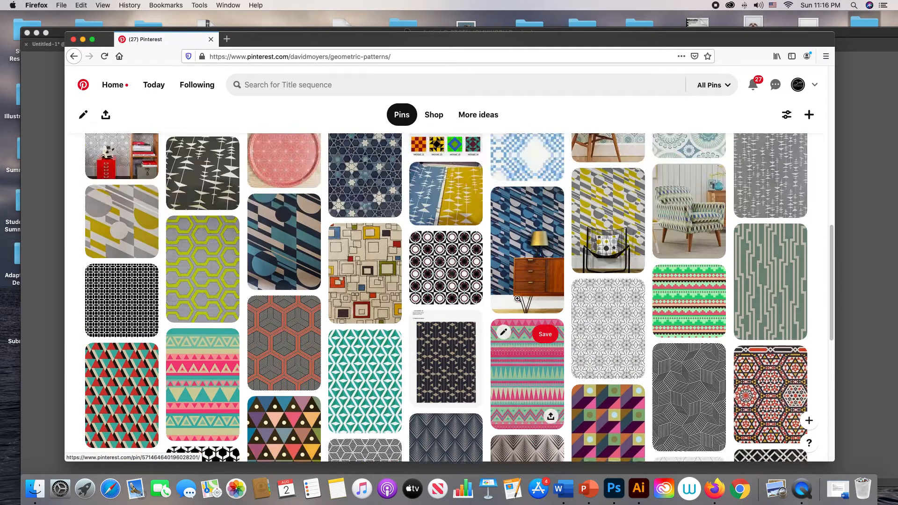
scroll(518, 298, up, 6)
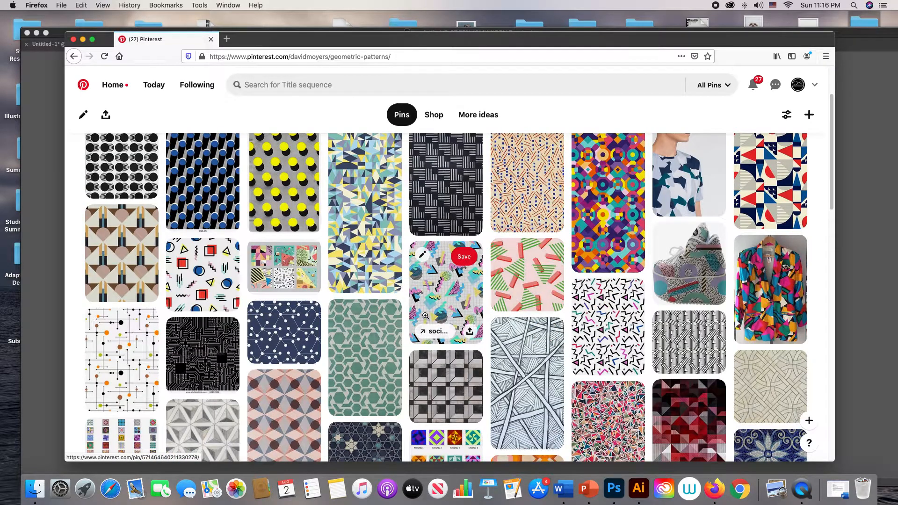
Open the black circuit board pin and a related circuit design, browse the similar pins for pattern ideas, and minimize Firefox
click(223, 356)
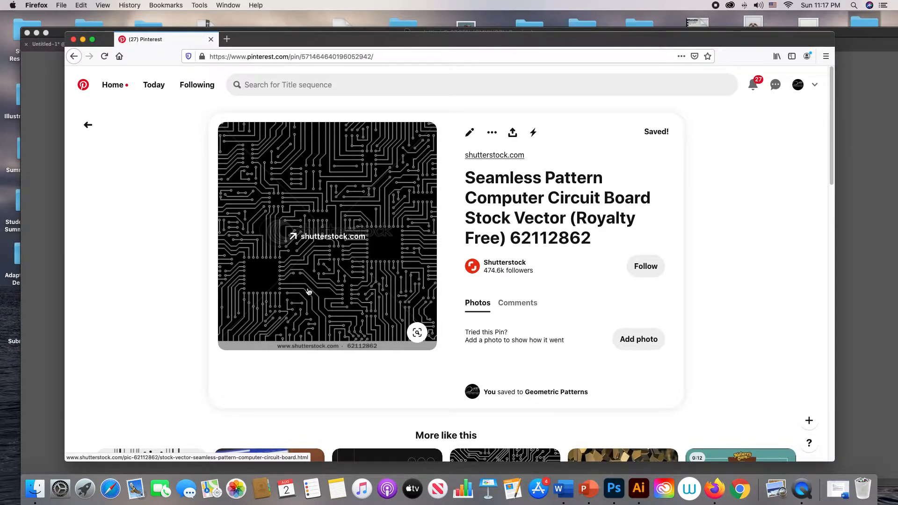
scroll(284, 246, down, 10)
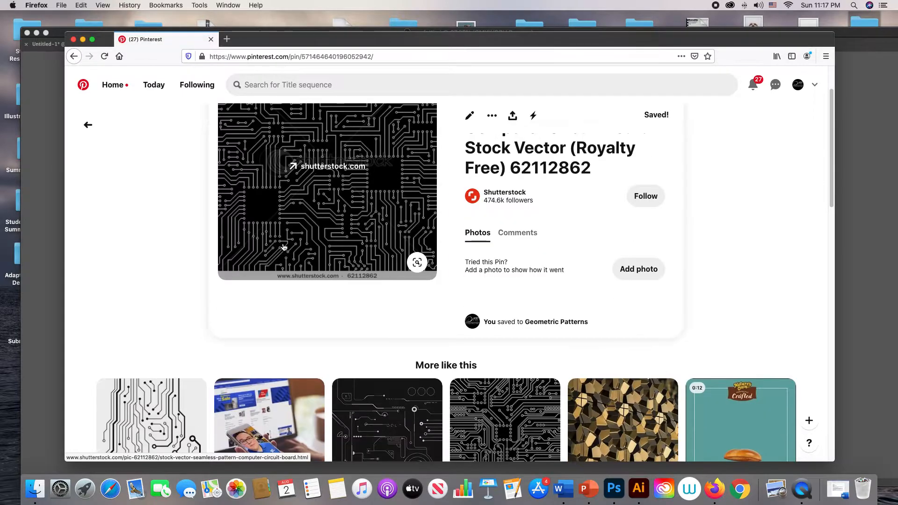
scroll(283, 247, down, 2)
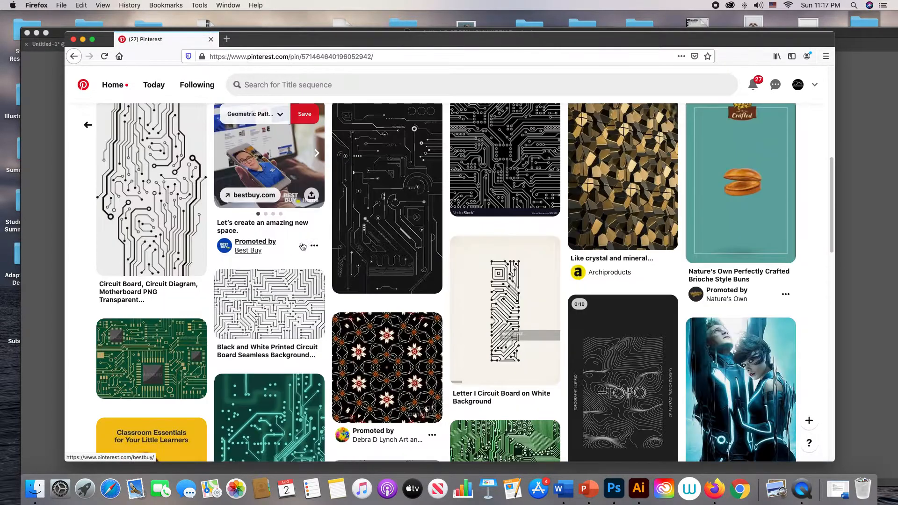
click(407, 222)
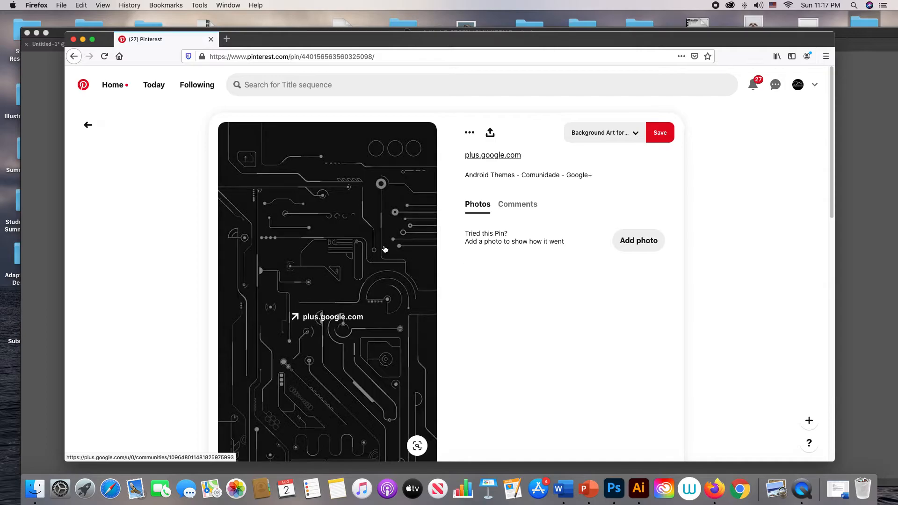
scroll(385, 249, down, 5)
scroll(385, 249, down, 10)
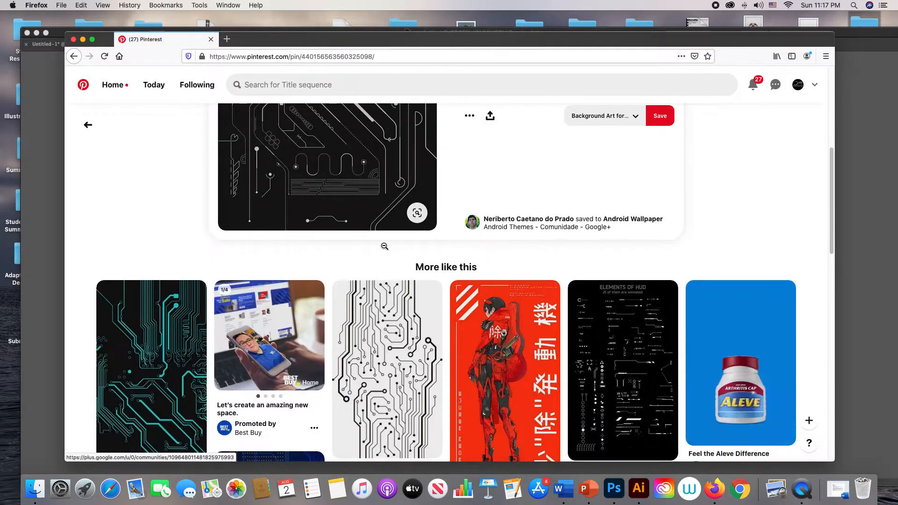
scroll(384, 246, down, 5)
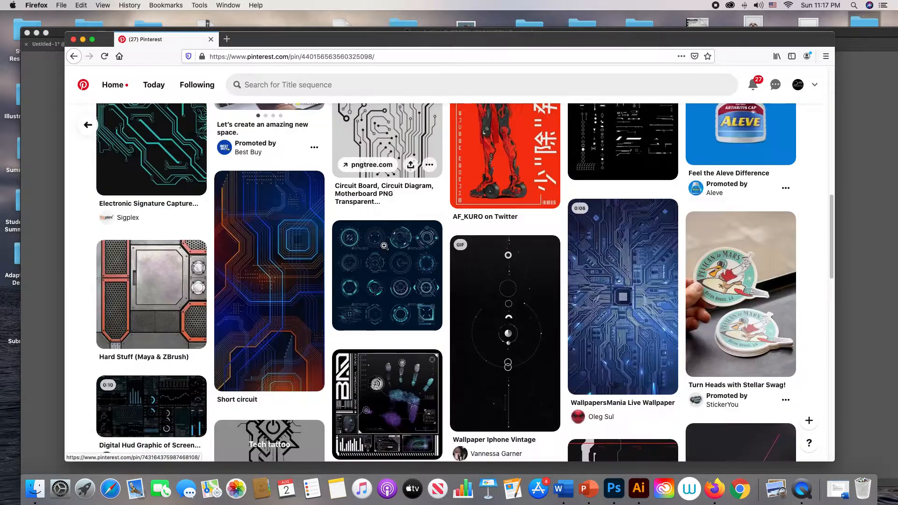
scroll(303, 249, down, 4)
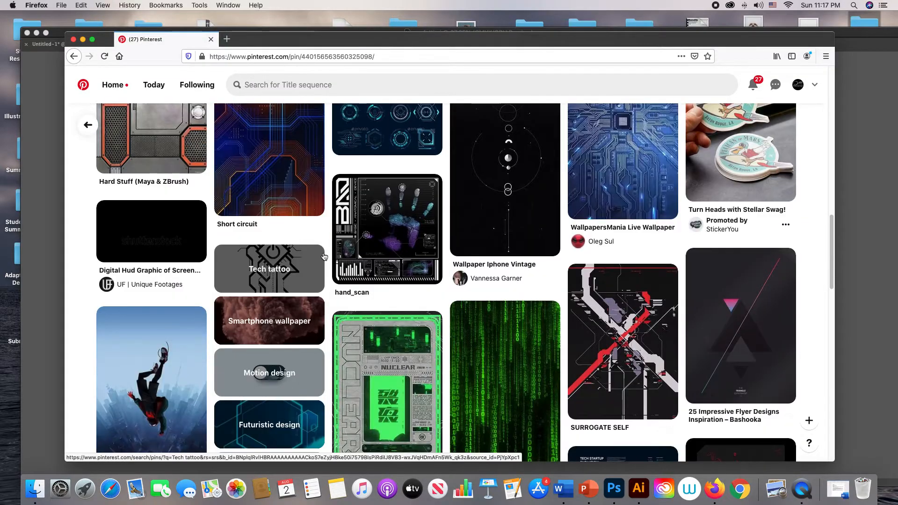
click(83, 40)
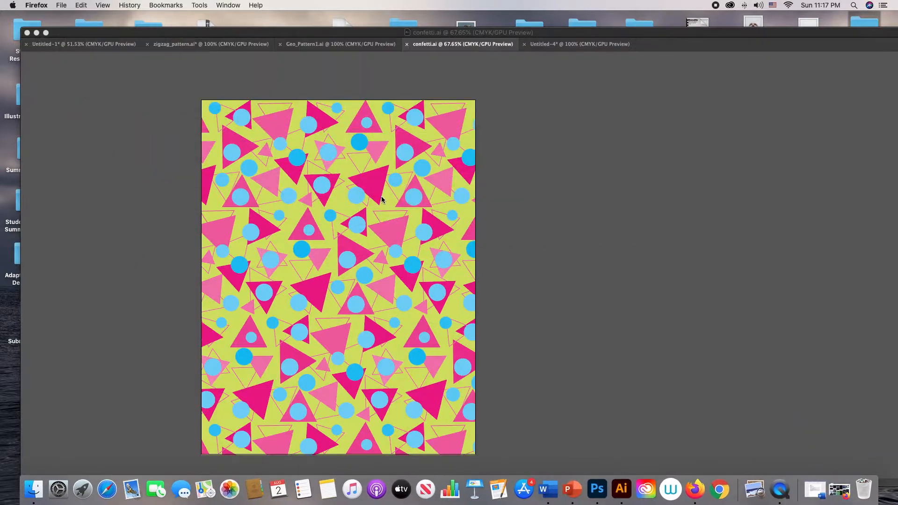
In the Untitled-4 document, draw a wide, short rectangle and a small square, and centre the square beneath the rectangle
click(552, 46)
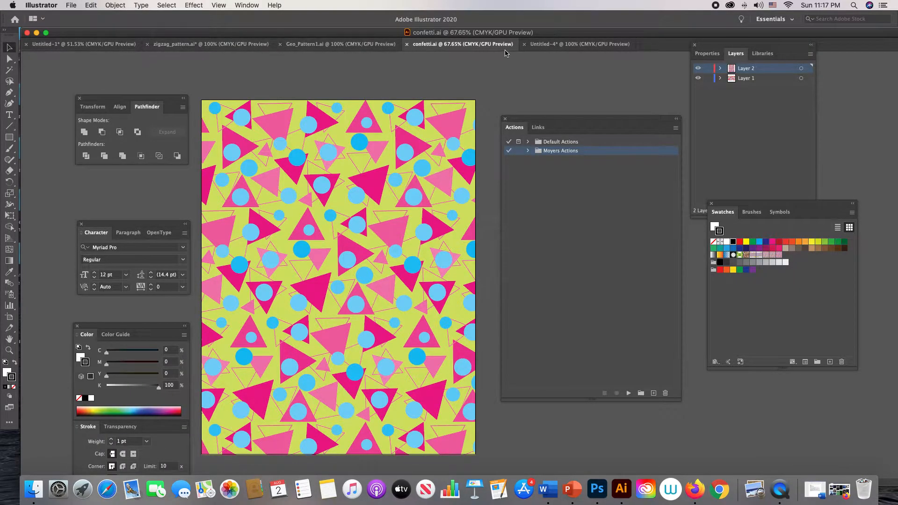
click(538, 46)
drag(352, 177, 351, 151)
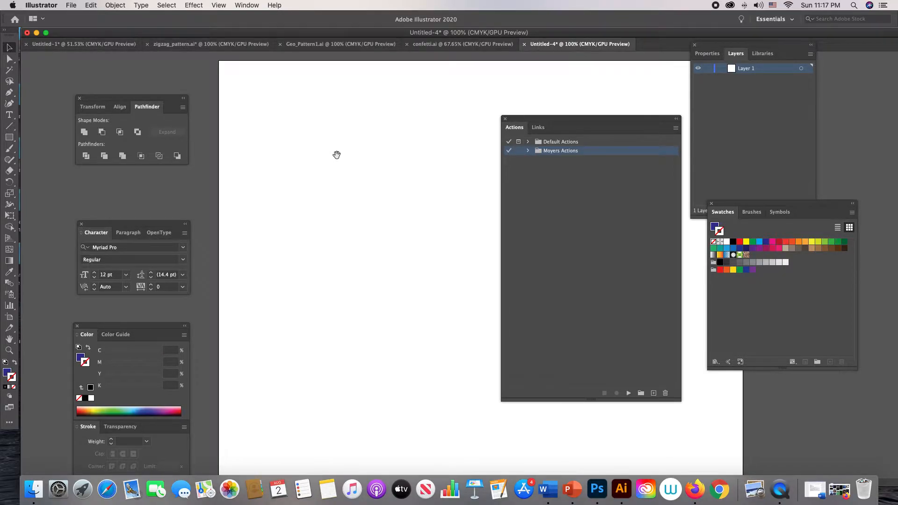
click(11, 141)
drag(253, 112, 295, 151)
click(9, 47)
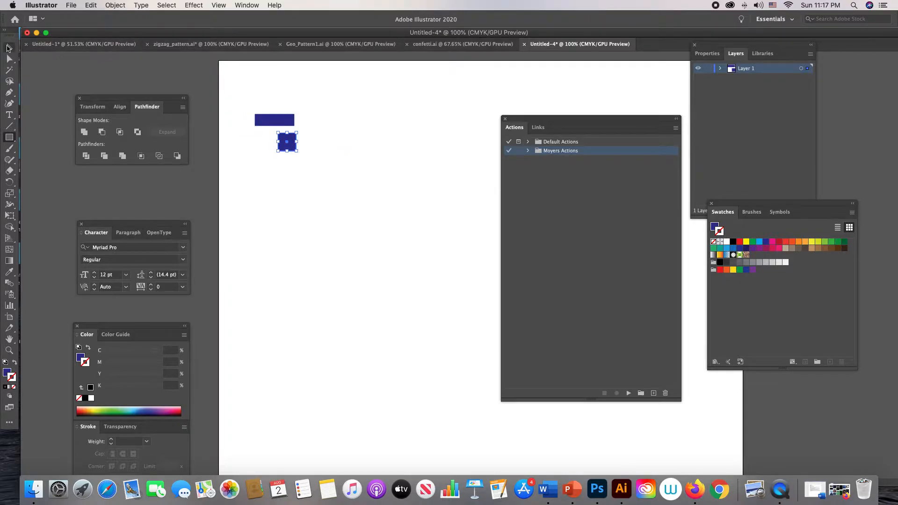
drag(289, 141, 276, 138)
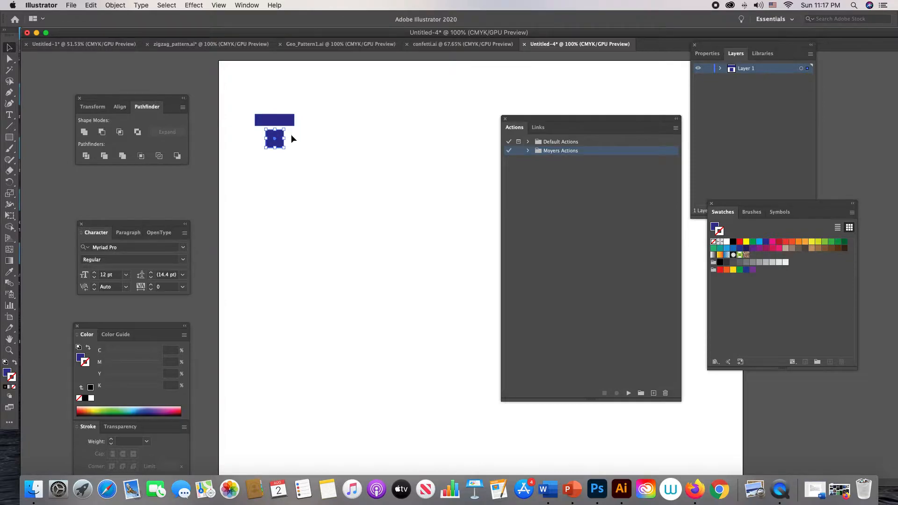
Move the rectangle slightly up from the square and fill both shapes with black
key(z)
click(291, 135)
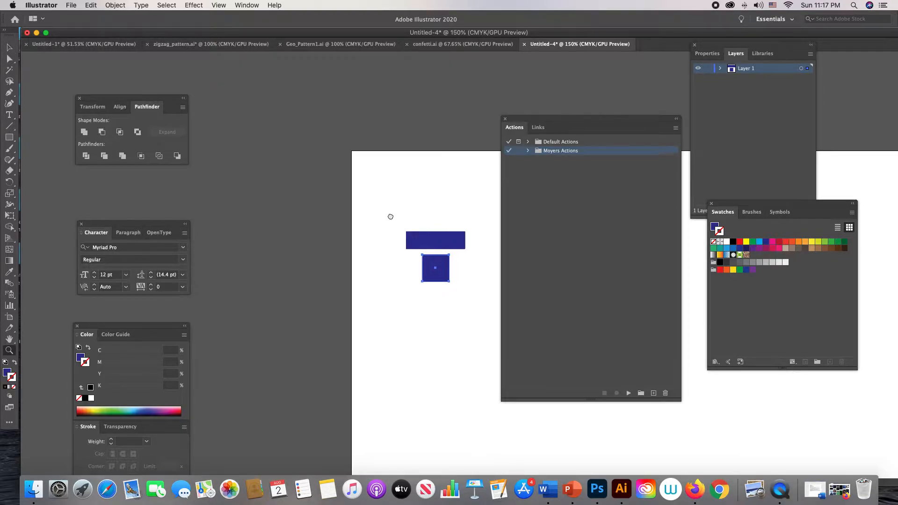
click(10, 48)
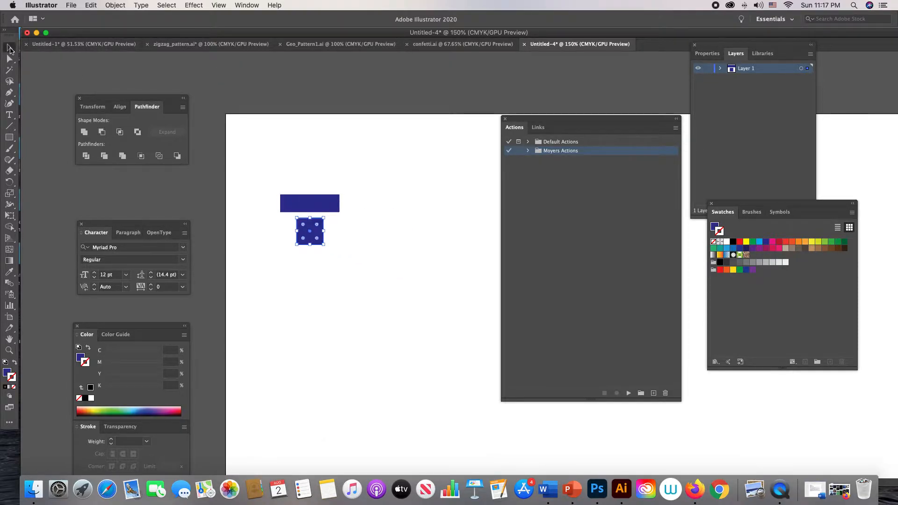
click(307, 196)
click(307, 179)
drag(315, 182, 307, 242)
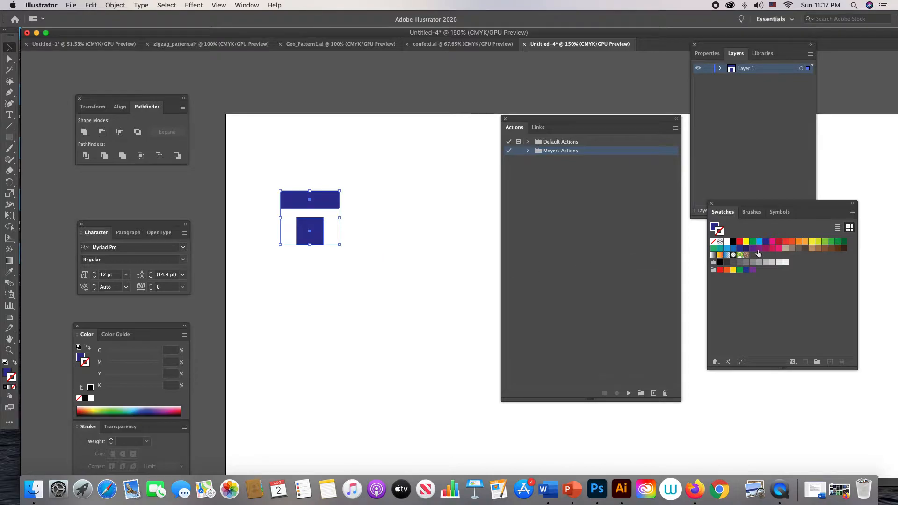
click(733, 241)
click(408, 168)
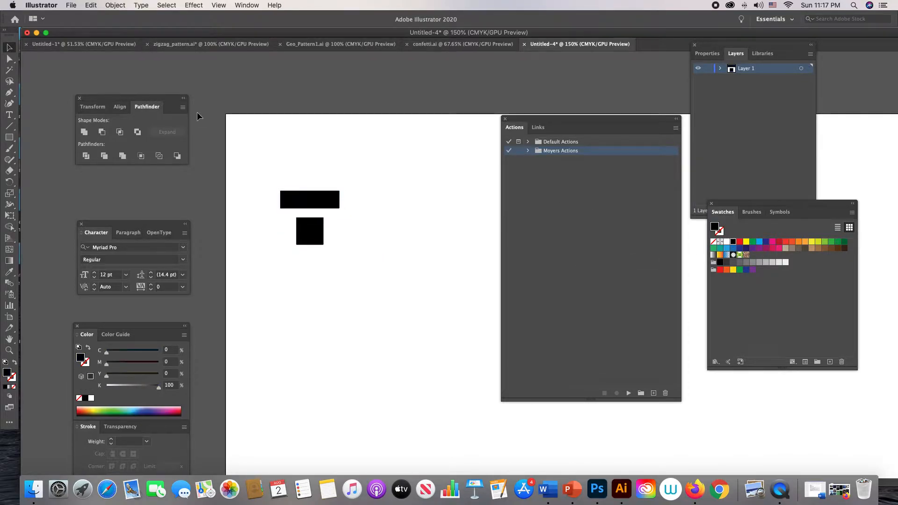
Draw a small circle inside the left end of the black rectangle and fill it with white
drag(9, 137, 47, 162)
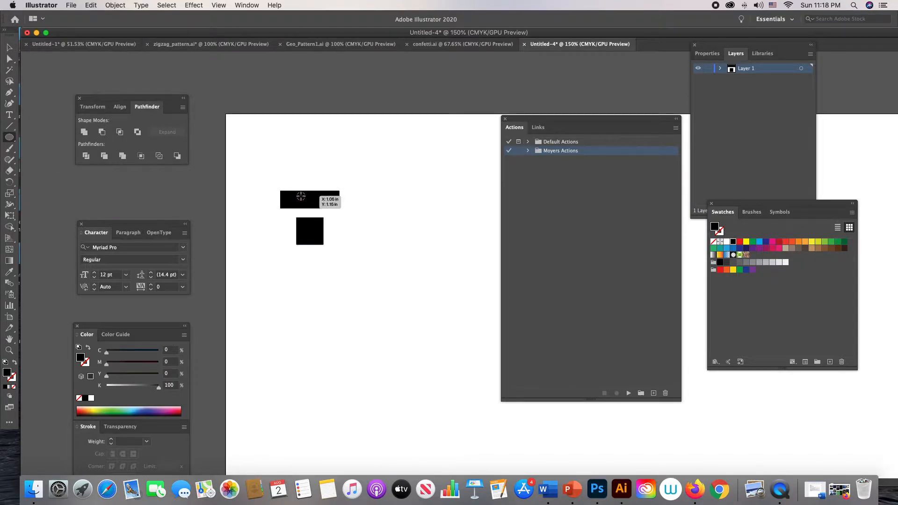
drag(295, 199, 303, 204)
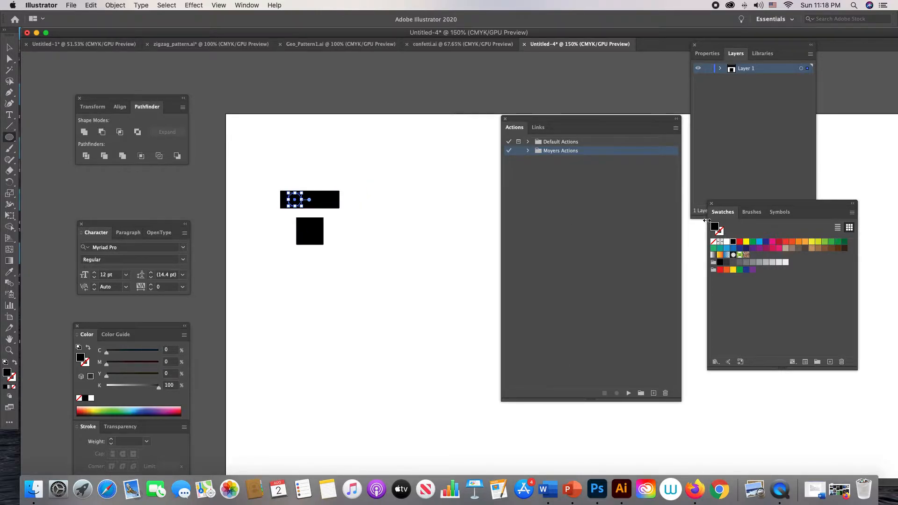
click(726, 242)
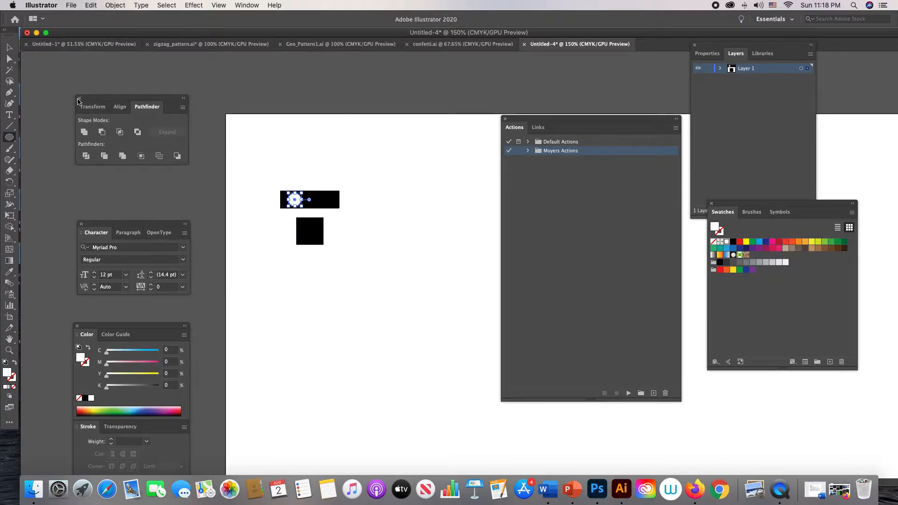
click(9, 47)
click(285, 117)
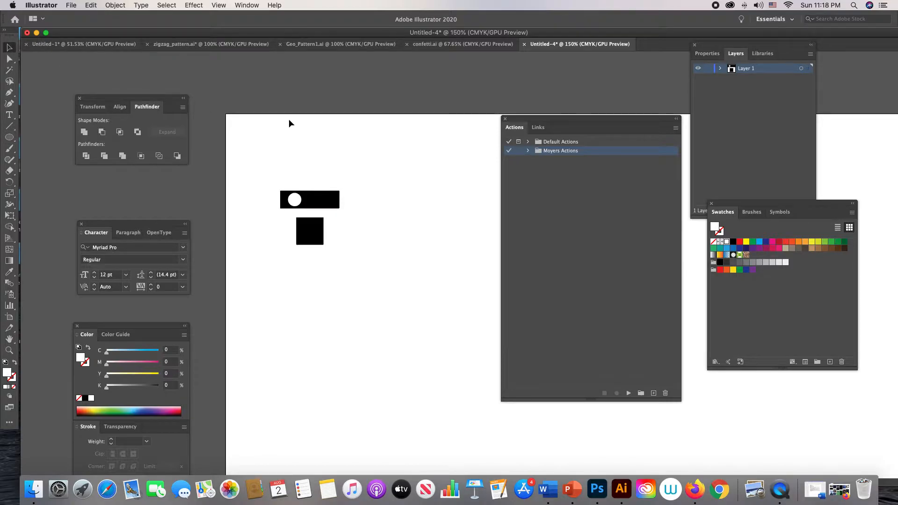
Create a 3-sided polygon with a radius of 0.8028 in over the existing shapes
click(10, 138)
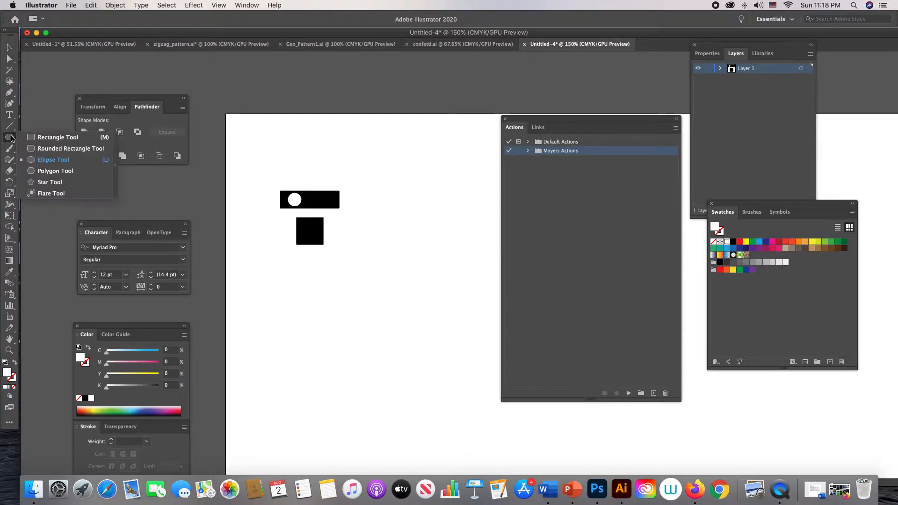
click(51, 170)
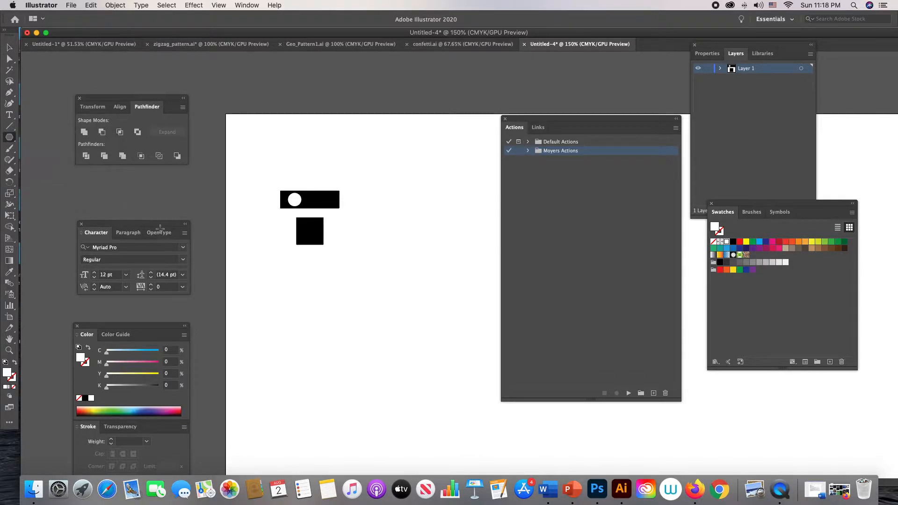
click(341, 226)
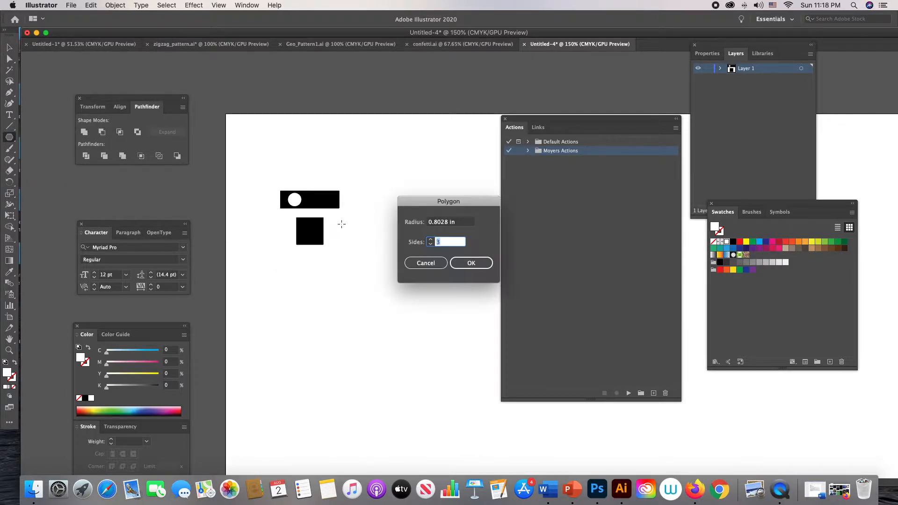
click(468, 262)
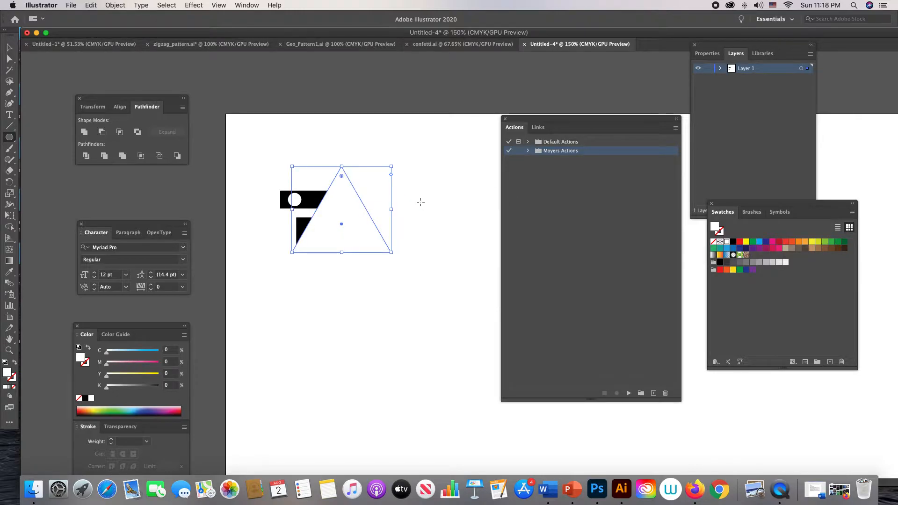
Scale the triangle down to less than half its size, place it centred below the square, and fill it with black
key(v)
drag(391, 166, 317, 268)
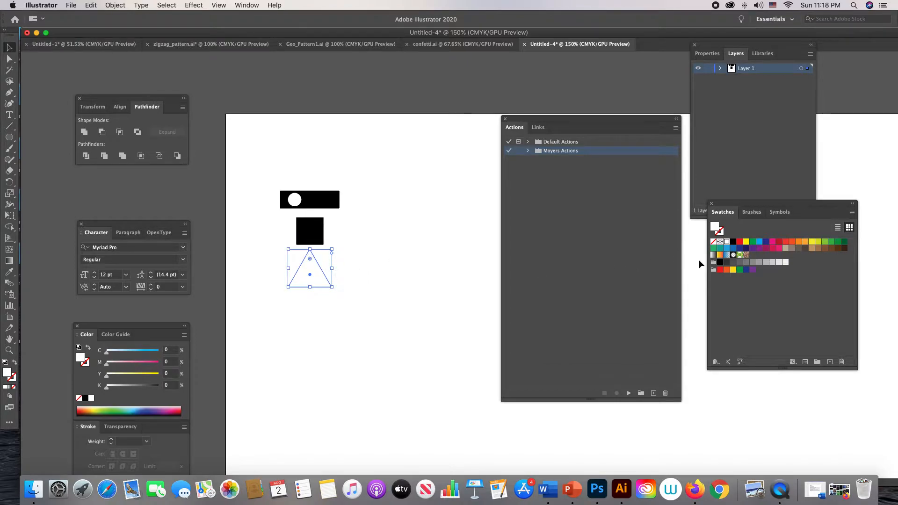
click(732, 241)
click(332, 260)
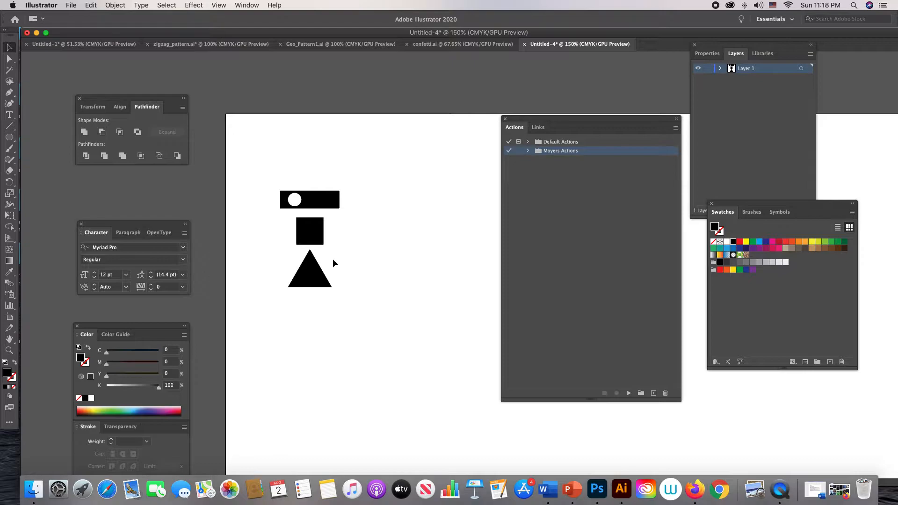
Align the square with the rectangle's right edge and move the triangle up to the square's left side
mouse_move(321, 237)
mouse_down()
mouse_move(313, 236)
mouse_move(328, 234)
mouse_up()
drag(320, 273, 300, 258)
click(338, 263)
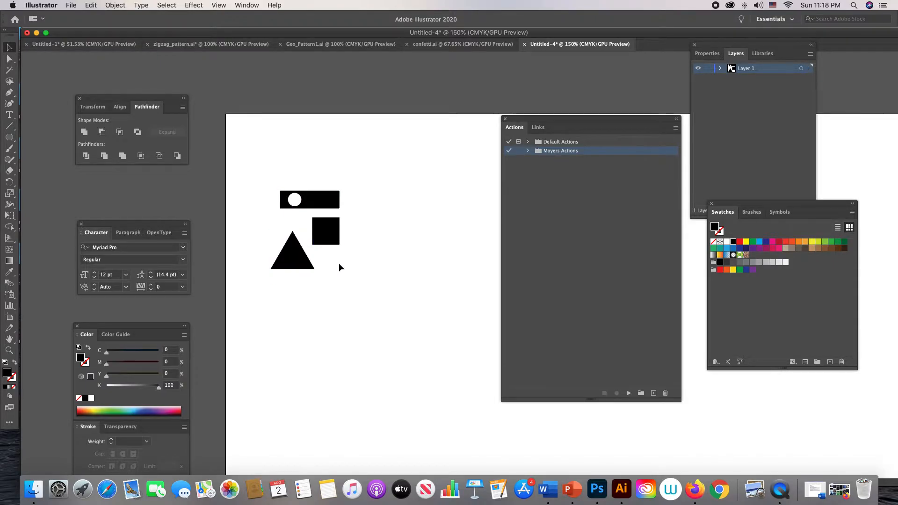
drag(294, 247, 292, 244)
click(343, 274)
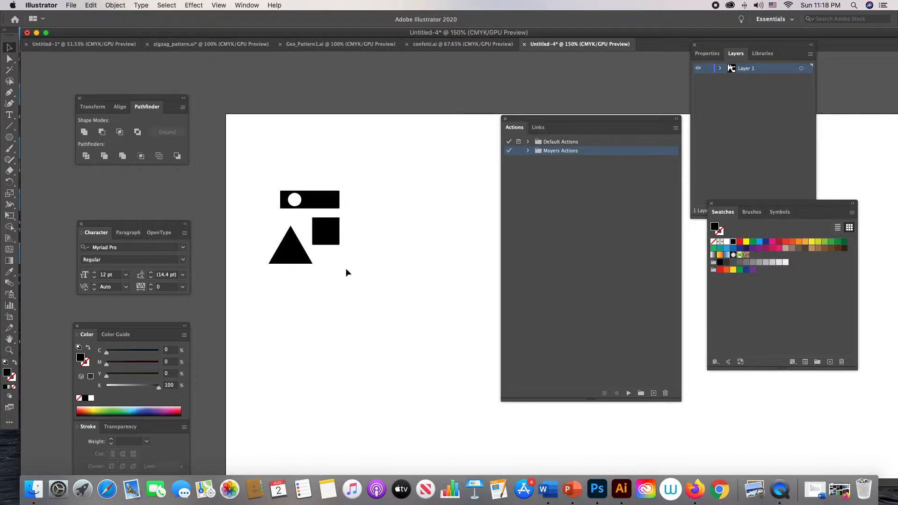
Save the bar, white circle, square and triangle together as a new pattern swatch, and deselect the artwork
drag(234, 155, 354, 300)
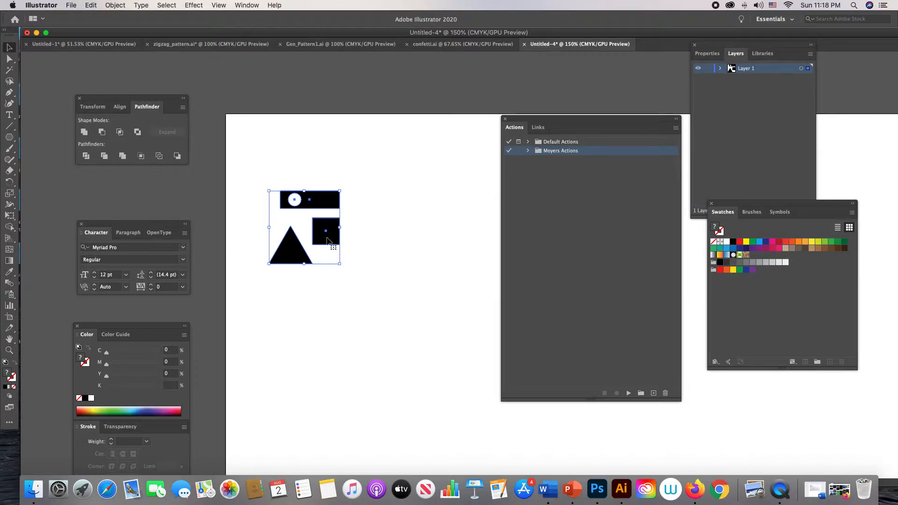
drag(327, 241, 753, 257)
click(392, 287)
key(super+minus)
key(super+minus)
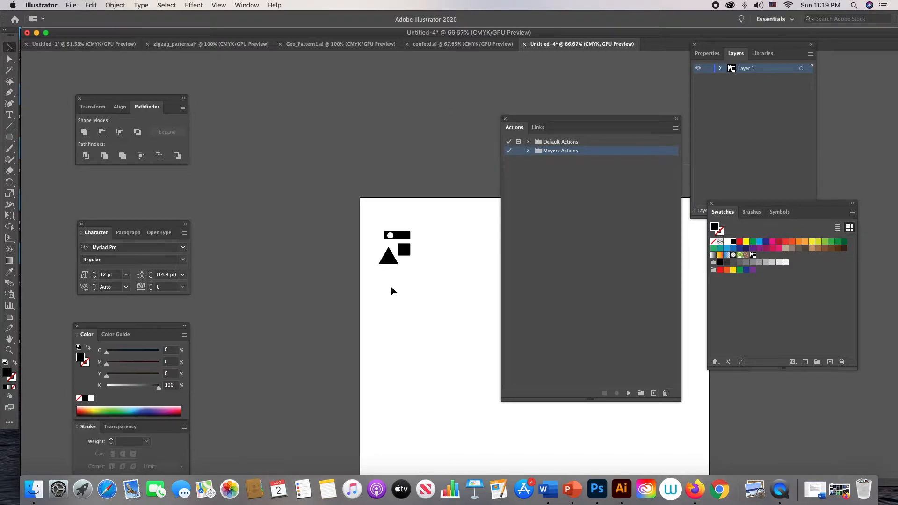
drag(391, 288, 307, 257)
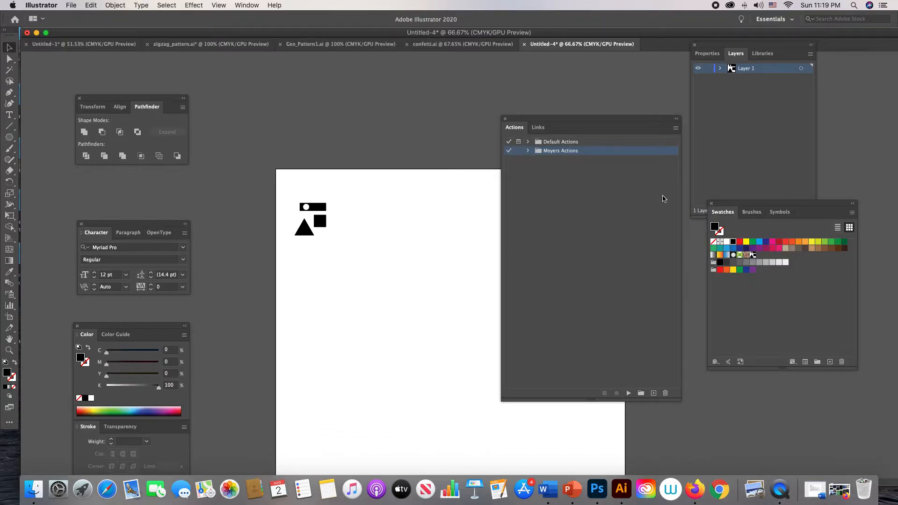
click(714, 170)
click(788, 210)
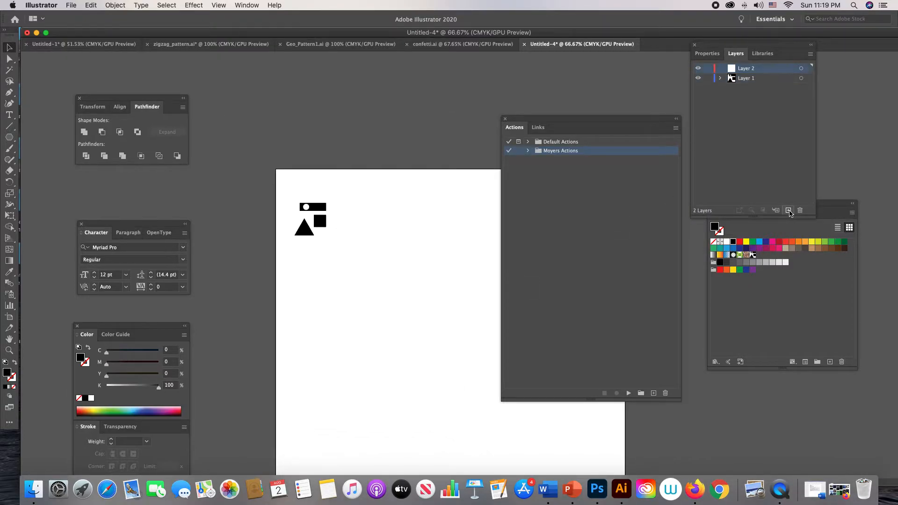
mouse_move(9, 137)
mouse_down()
mouse_move(37, 148)
mouse_move(14, 140)
mouse_up()
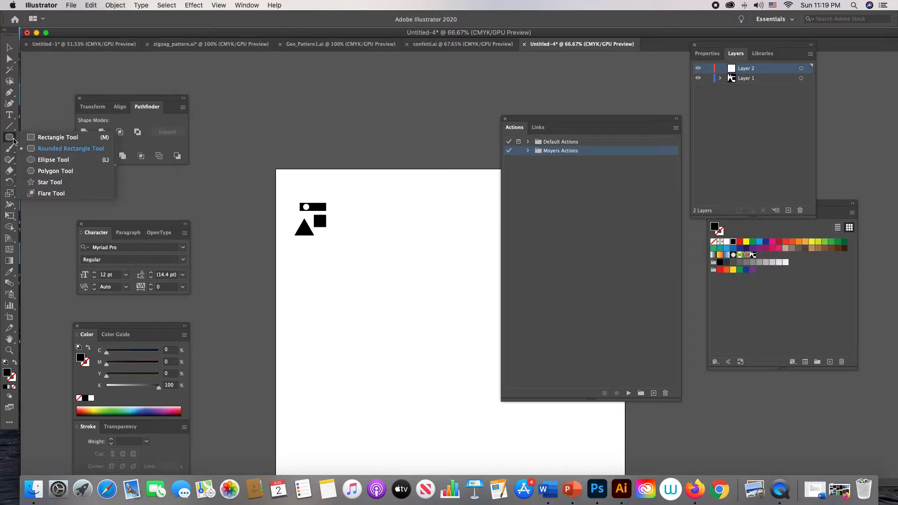
click(154, 204)
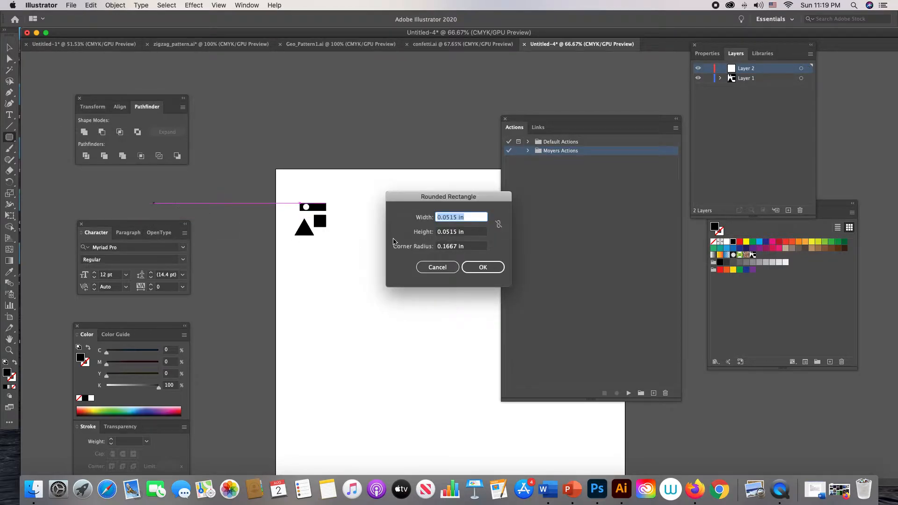
click(429, 267)
key(super+z)
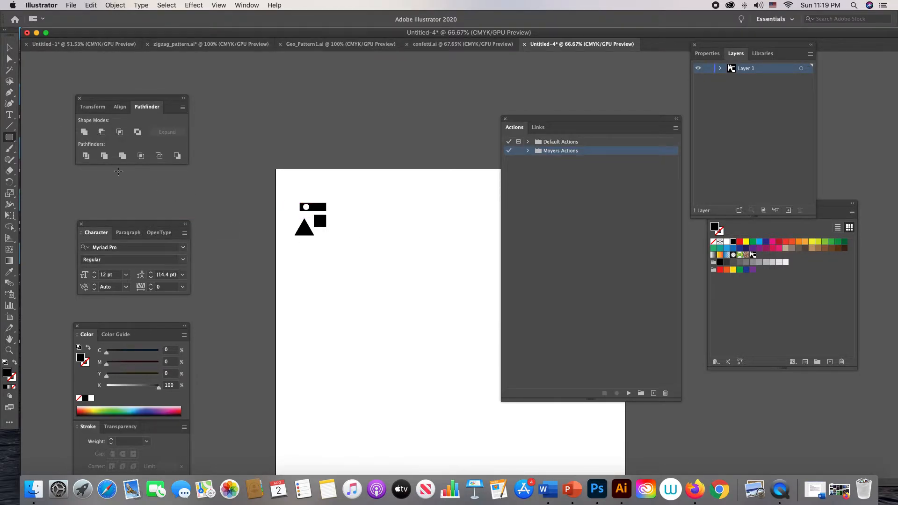
Draw a test rectangle over the upper-left quarter of the artboard and fill it with the new motif pattern swatch
click(10, 138)
click(28, 138)
drag(275, 169, 319, 413)
key(super+minus)
key(super+minus)
key(BackSpace)
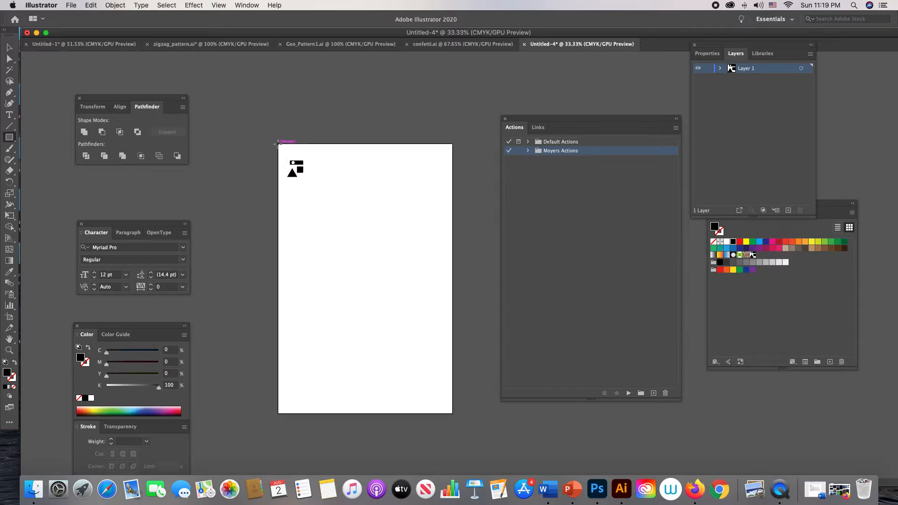
drag(277, 143, 366, 278)
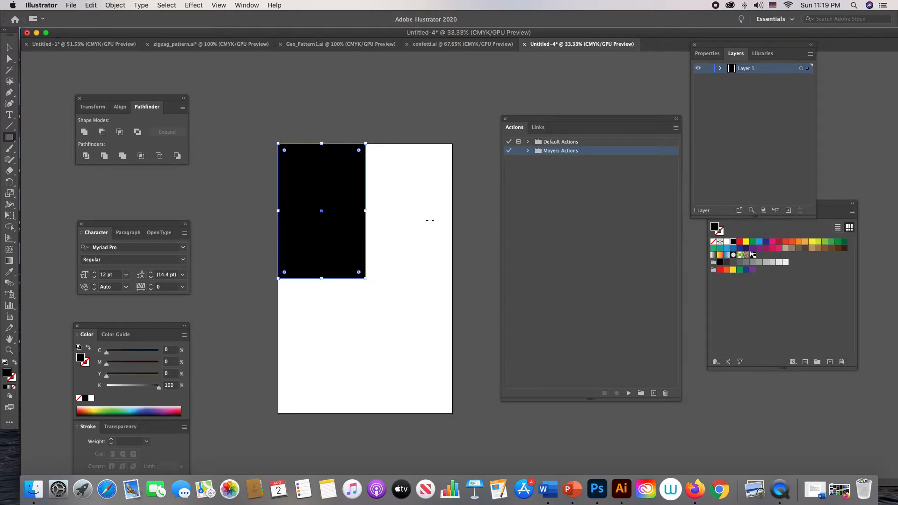
click(753, 255)
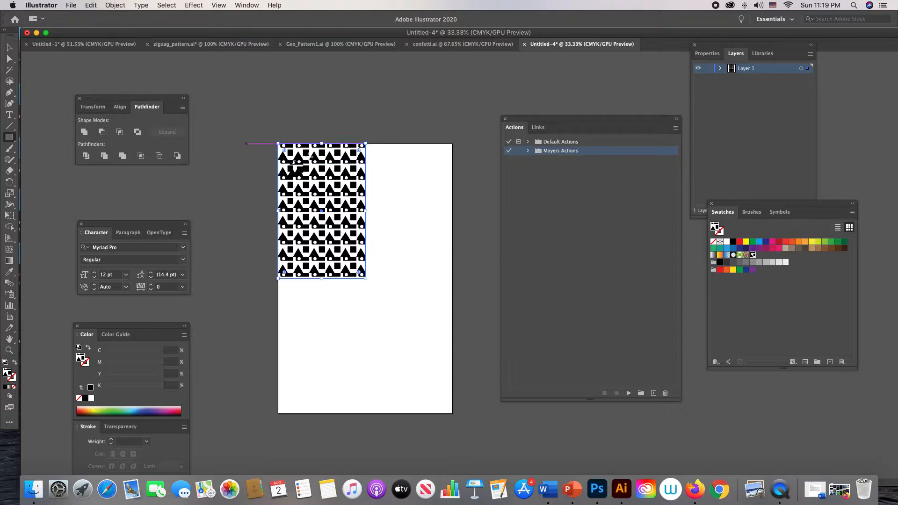
Create a new layer, move the pattern-filled rectangle onto it, and hide Layer 1
click(748, 160)
click(788, 210)
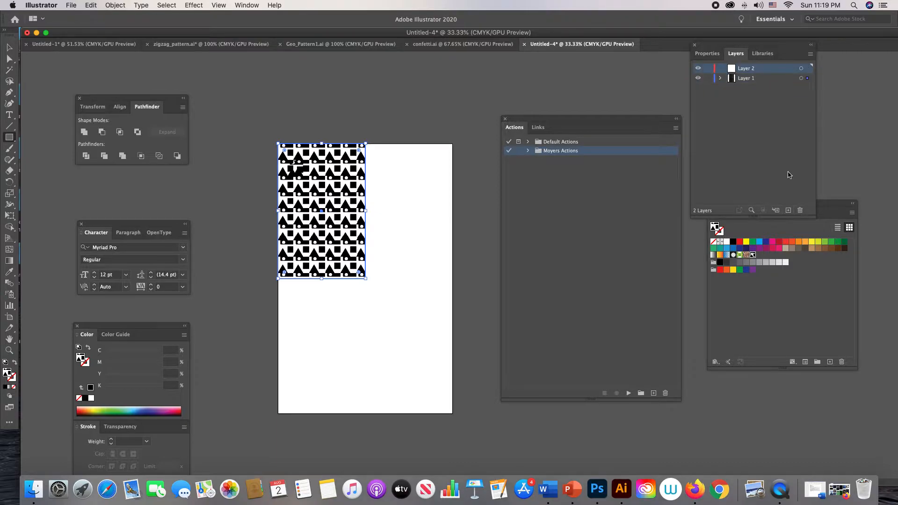
drag(807, 78, 807, 69)
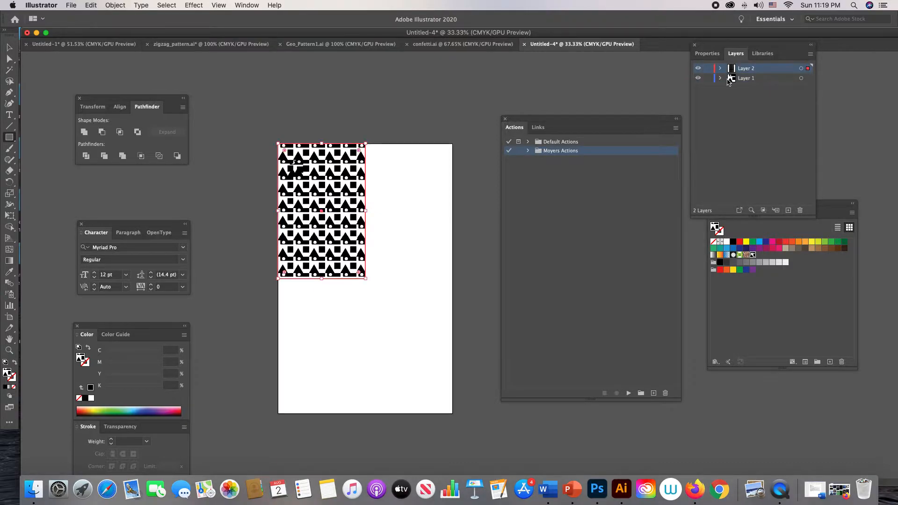
click(698, 78)
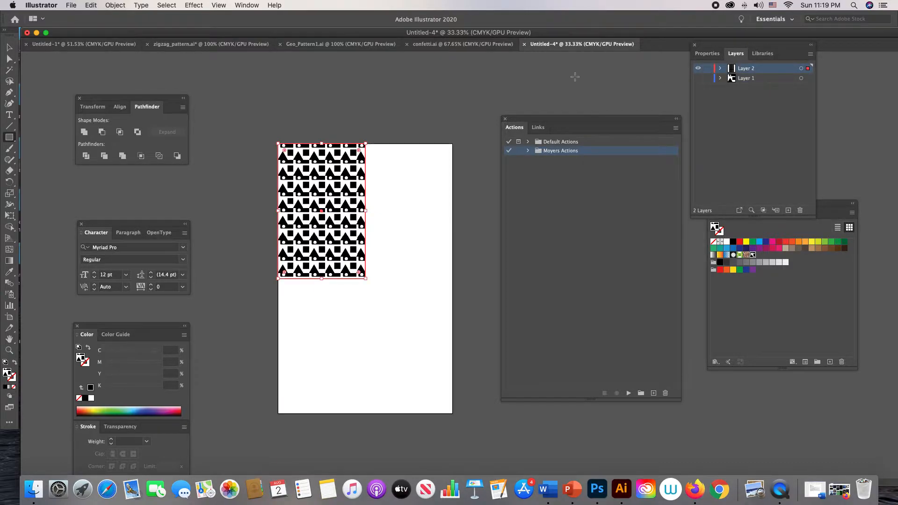
Try shifting the pattern-filled rectangle slightly down and right on the artboard, and undo the move
click(698, 78)
key(v)
drag(335, 192, 353, 202)
key(super+z)
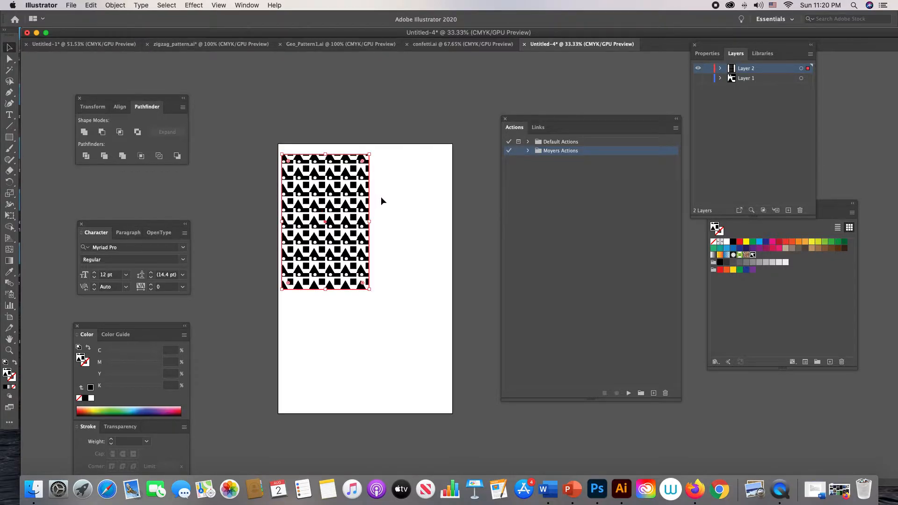
key(super+z)
Delete the pattern-filled rectangle from Layer 2 and make Layer 1 visible again
click(386, 97)
click(358, 183)
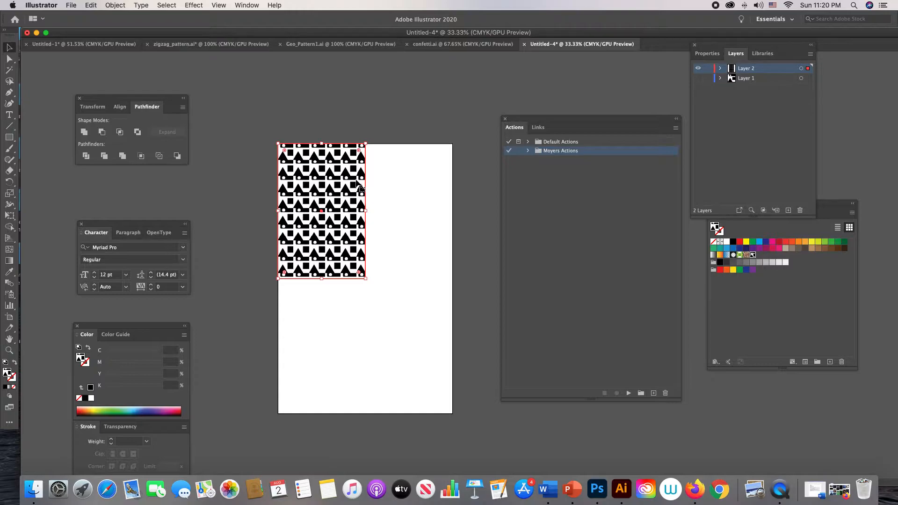
key(Delete)
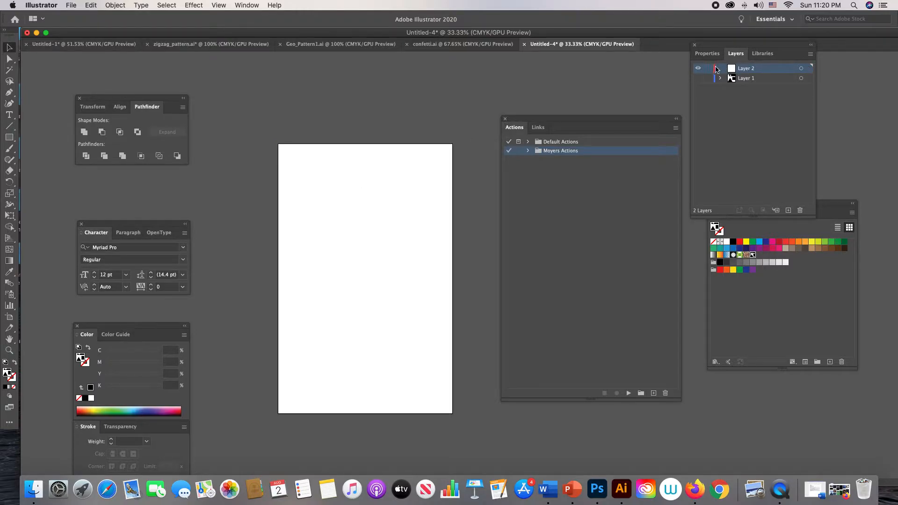
click(698, 79)
Draw a straight vertical line on Layer 2 just right of the motif, extending above and below its shapes
key(z)
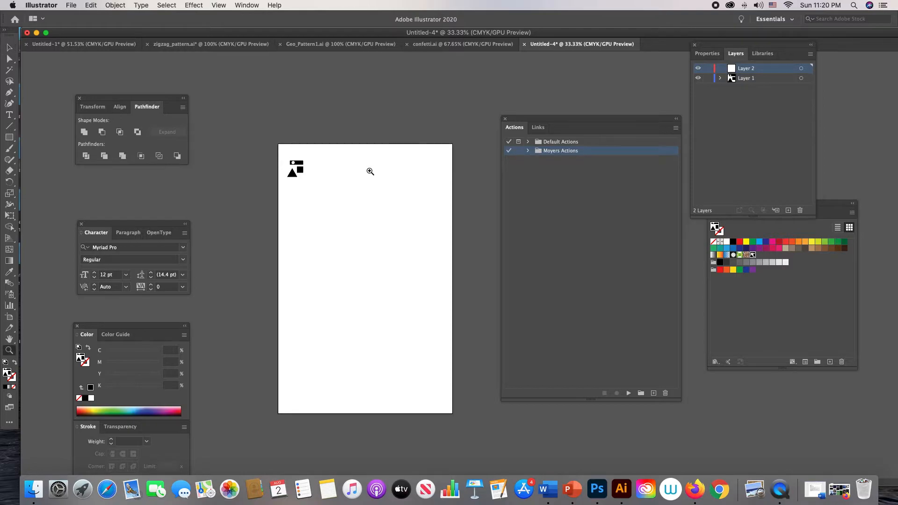
click(327, 177)
drag(474, 284, 310, 254)
scroll(320, 260, right, 2)
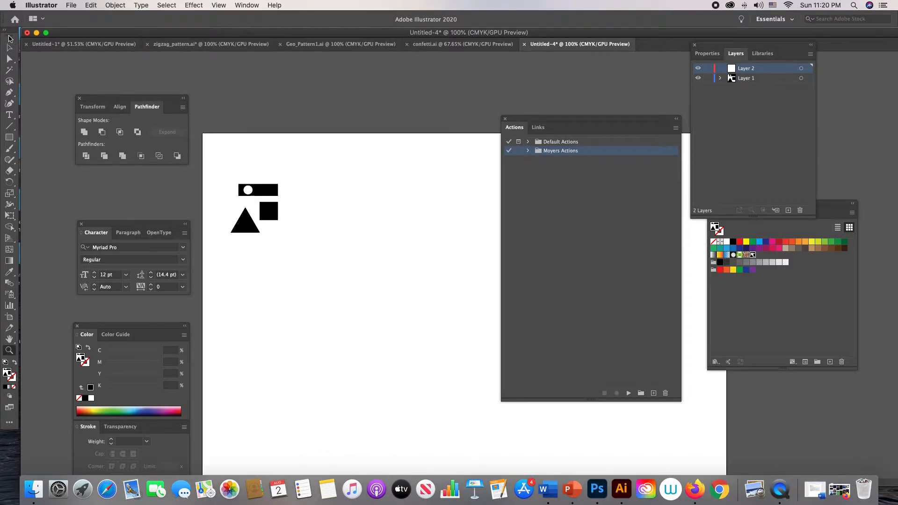
click(9, 126)
drag(284, 161, 283, 234)
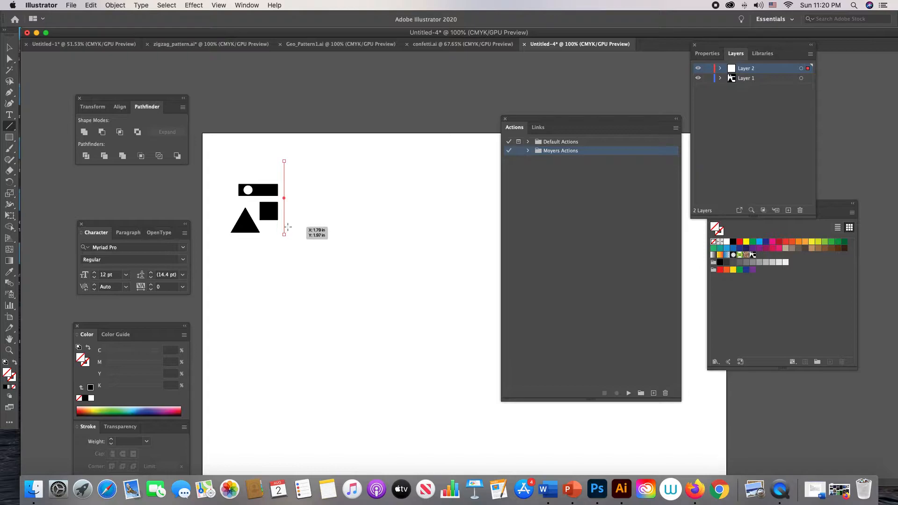
Give the vertical line a black stroke with a weight of 2 pt
click(732, 241)
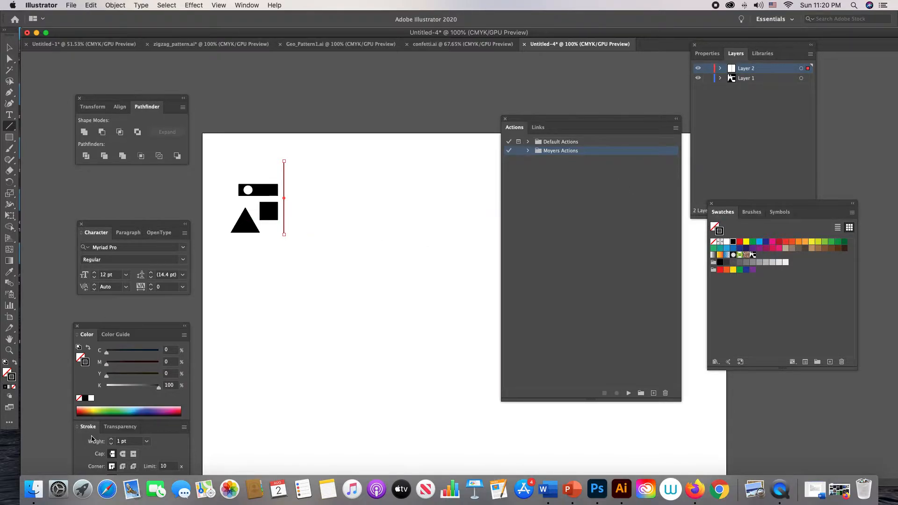
click(111, 439)
click(245, 160)
Rearrange the motif around the line: bar across it, square with the white circle to its right, triangle to its left
click(5, 46)
click(262, 177)
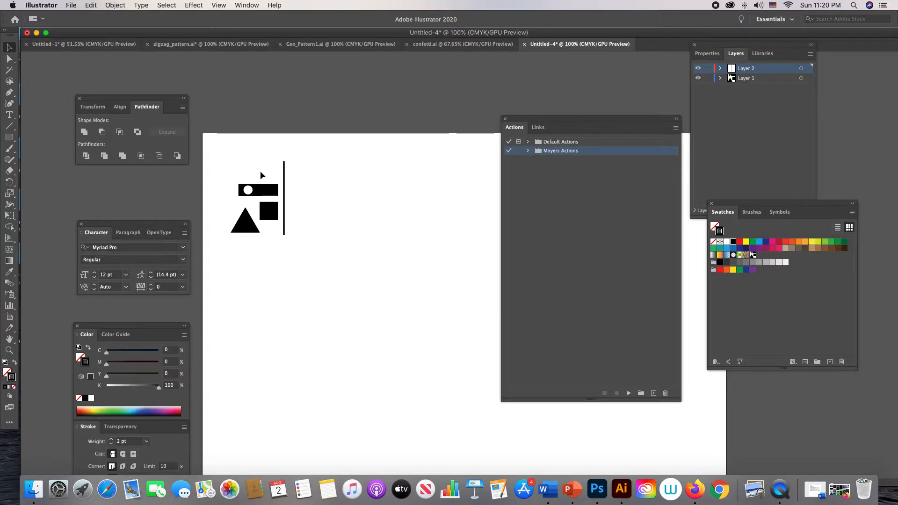
drag(254, 210, 305, 214)
drag(251, 222, 272, 196)
key(cmd+z)
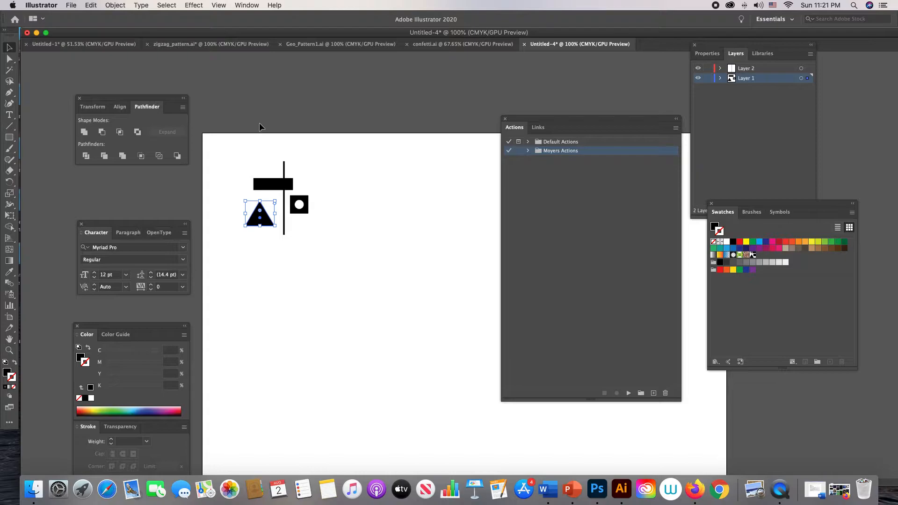
Try flipping the triangle upside down with the recorded reflect action, and undo the accidental paste of the blue shapes
key(F2)
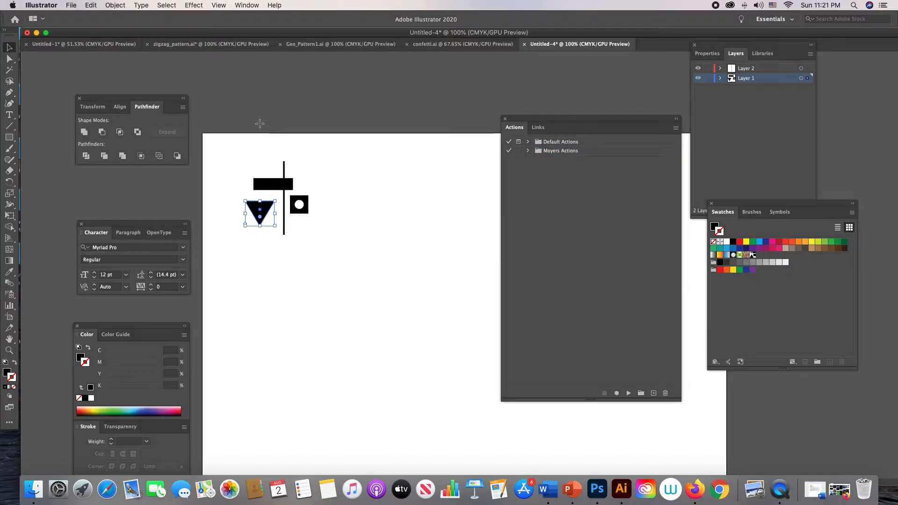
click(260, 123)
key(super+v)
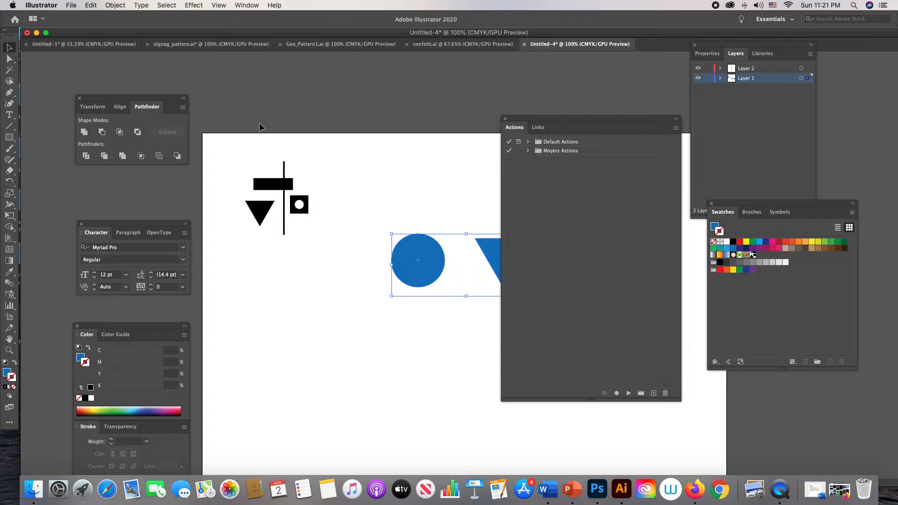
key(super+z)
key(super+z)
Rotate the triangle with the recorded rotate action until it points left, and move it slightly right, closer to the line
key(F3)
key(F3)
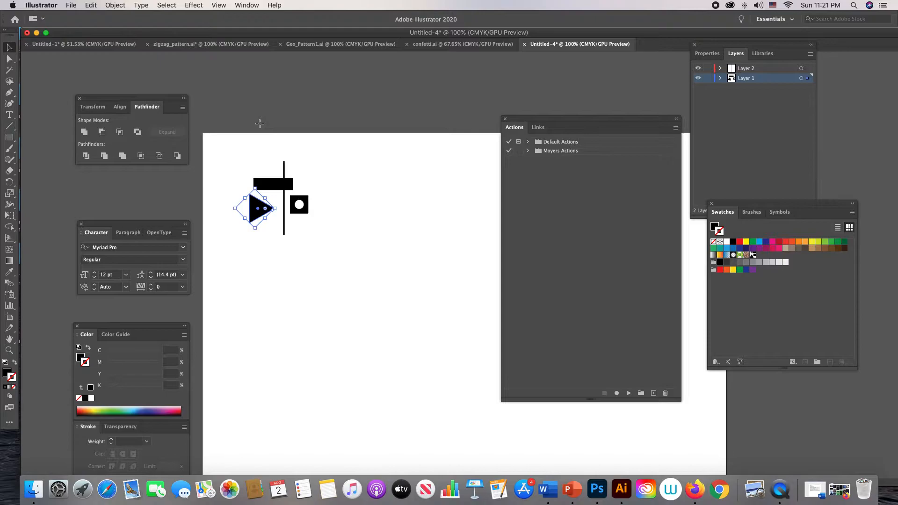
key(F3)
key(F3)
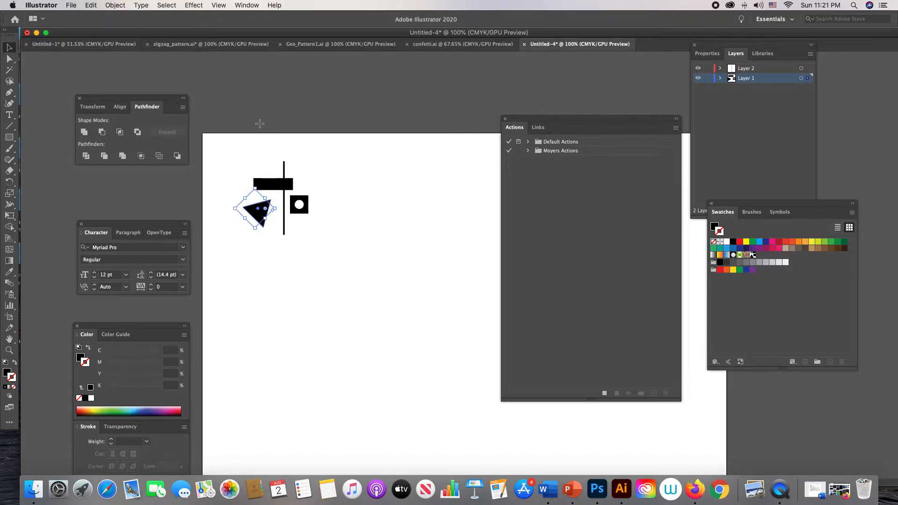
key(F3)
key(F3)
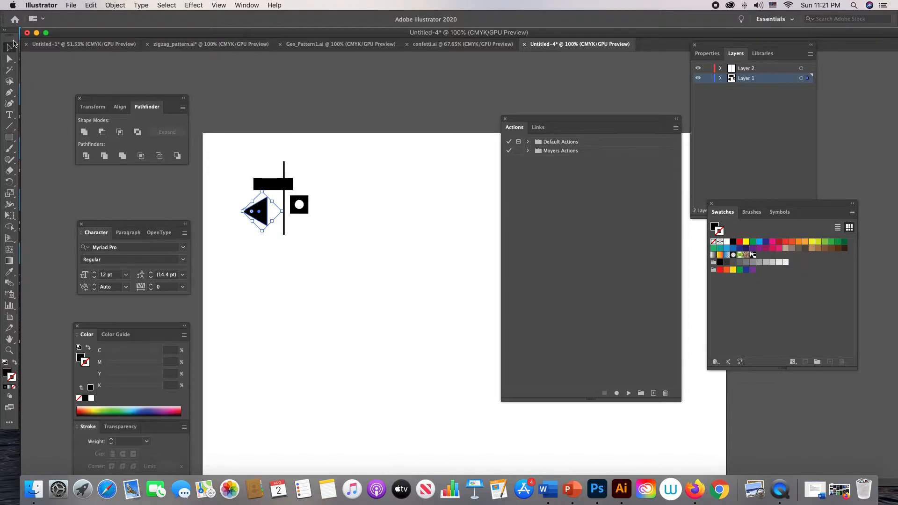
click(309, 182)
drag(259, 216, 269, 216)
click(321, 181)
Add a background rectangle around the whole motif, filled with tan C=25 M=40 Y=65 K=0, without a stroke, behind the other Layer 1 shapes
click(9, 137)
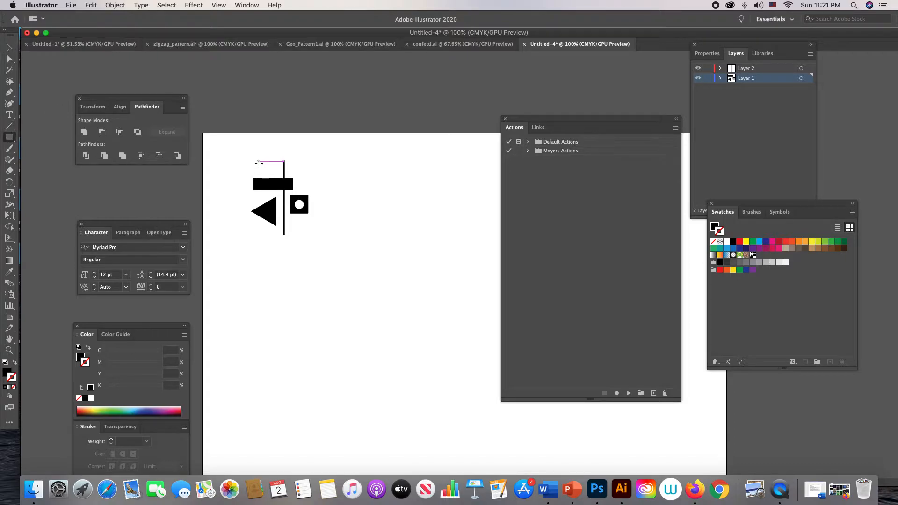
mouse_move(250, 162)
mouse_down()
mouse_move(299, 201)
mouse_move(298, 222)
mouse_move(314, 235)
mouse_up()
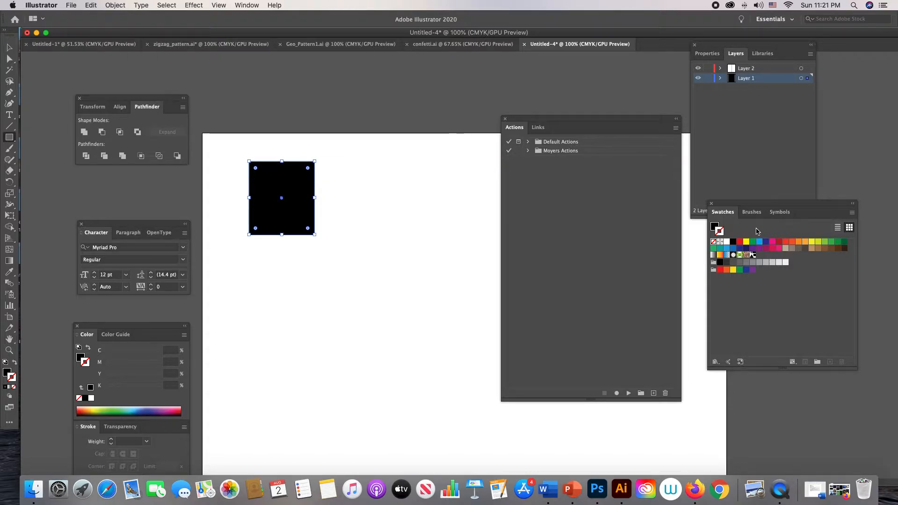
click(812, 248)
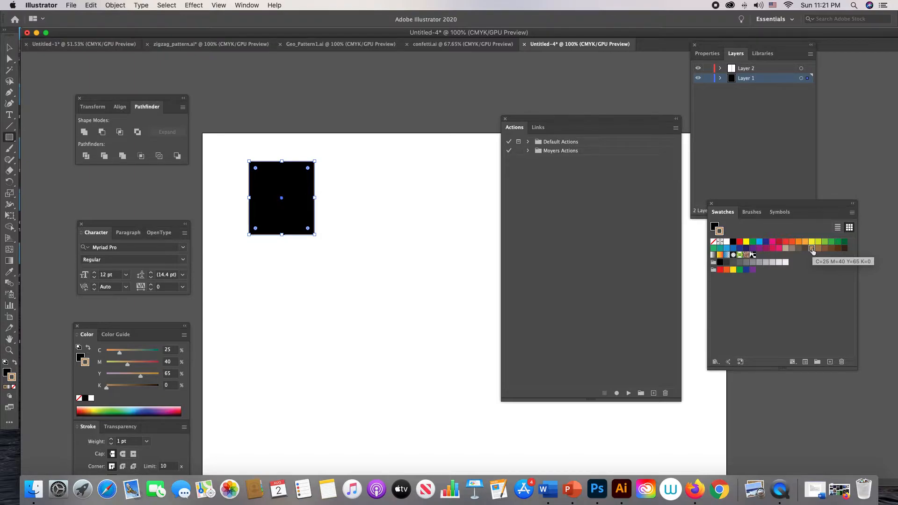
key(slash)
click(714, 226)
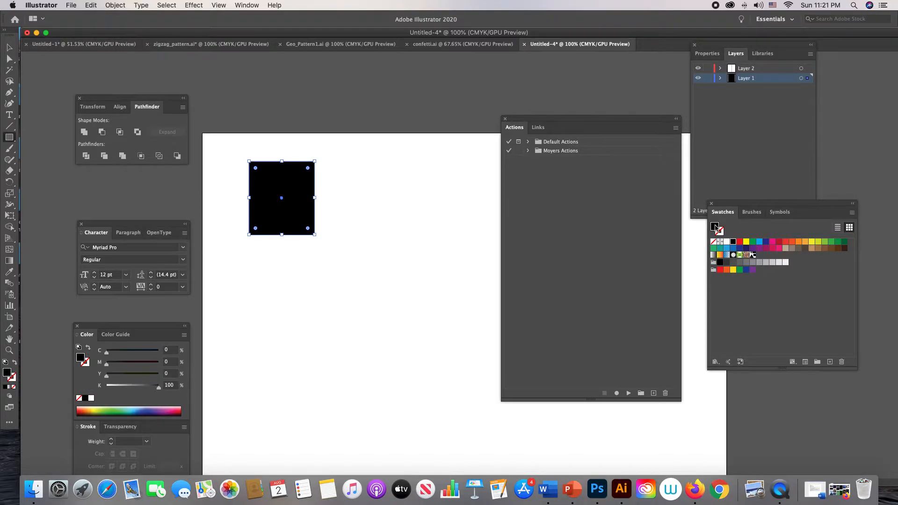
click(813, 249)
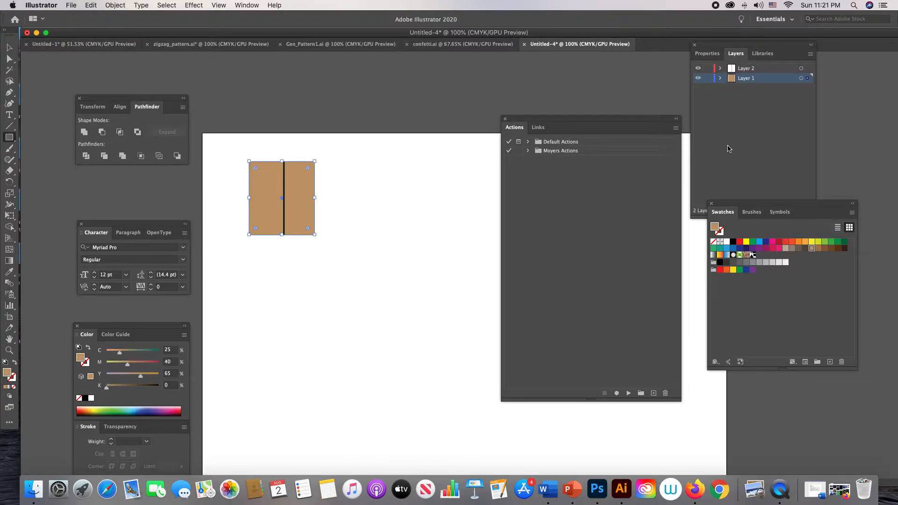
key(super+shift+bracketleft)
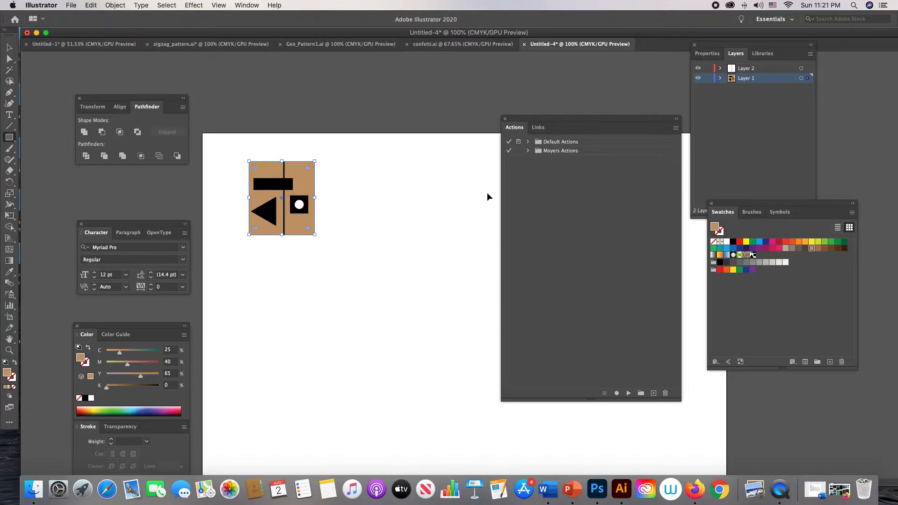
Cut the white circle out of the black square with the Shape Builder tool, leaving a hole that shows the tan background
click(9, 47)
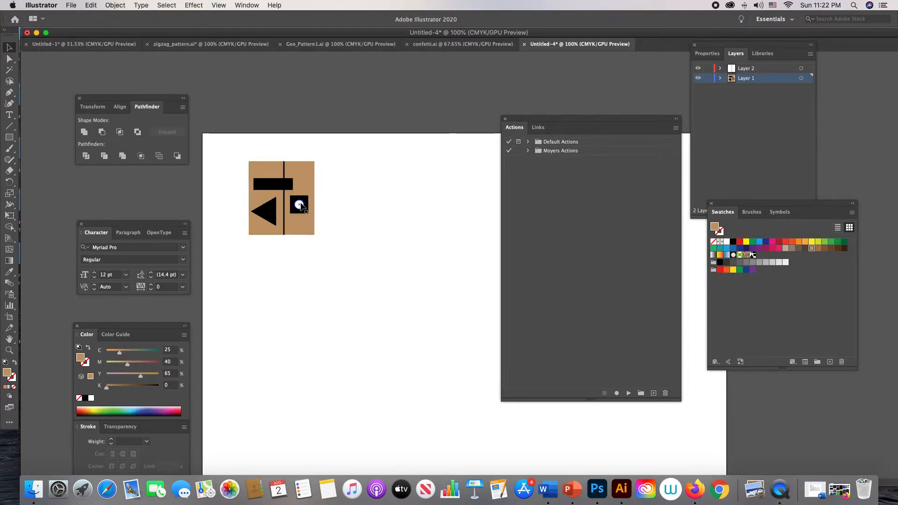
key(z)
click(315, 214)
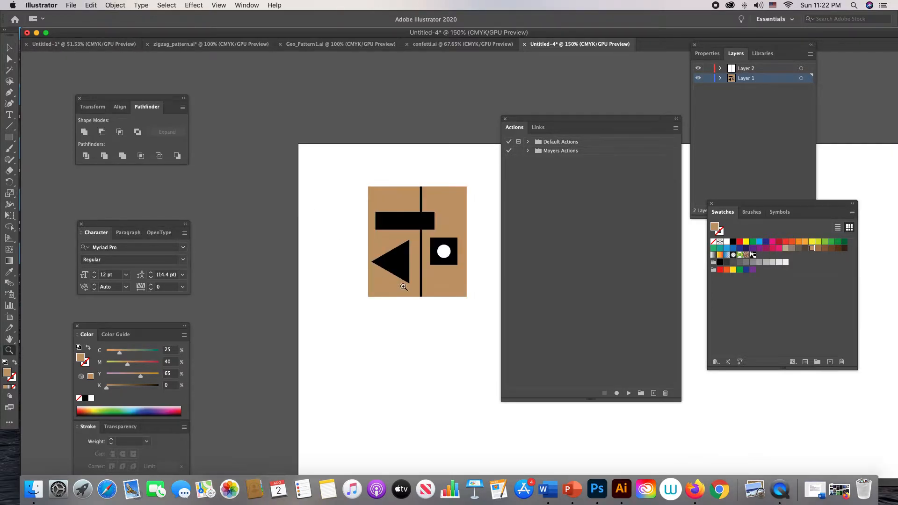
click(415, 288)
drag(391, 219, 210, 216)
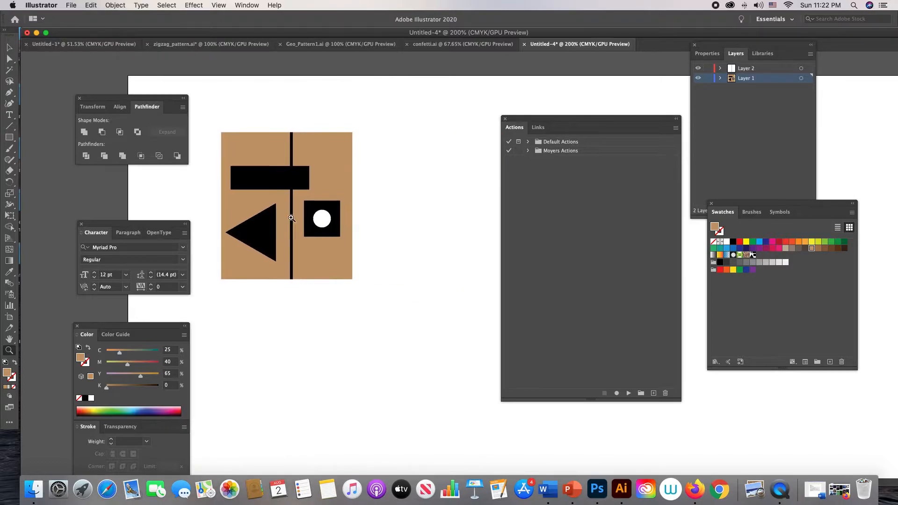
click(322, 223)
drag(328, 222, 215, 202)
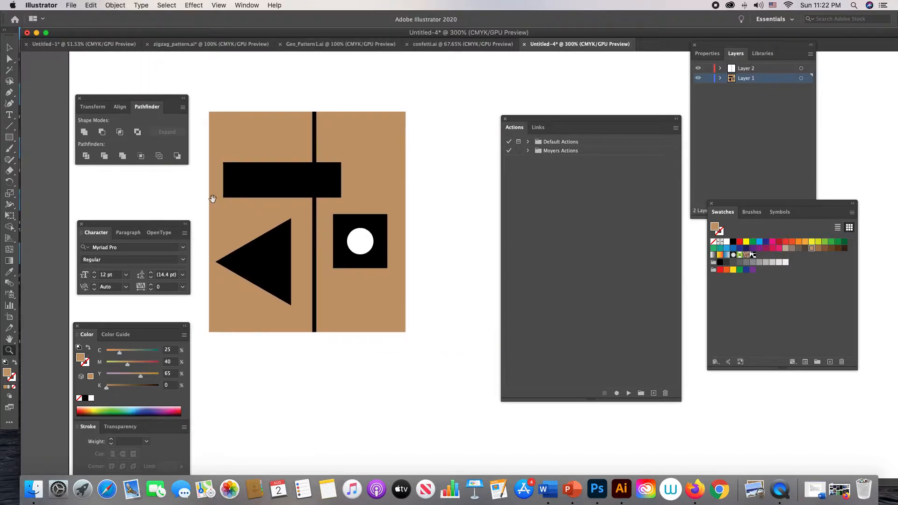
click(9, 47)
click(358, 235)
shift+click(371, 223)
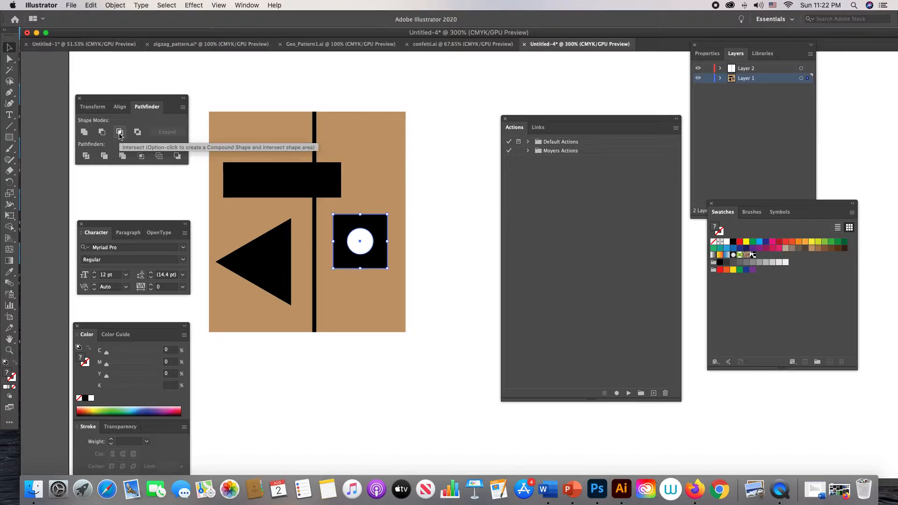
key(shift+m)
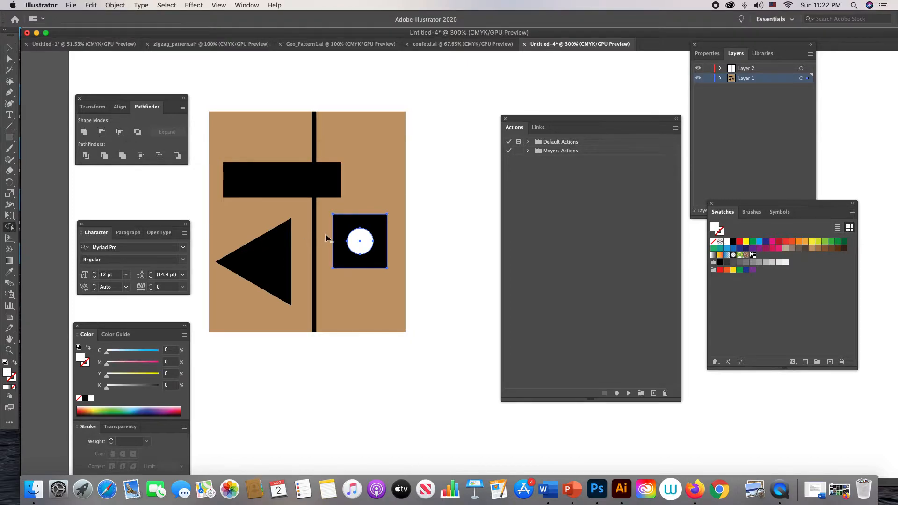
alt+click(359, 240)
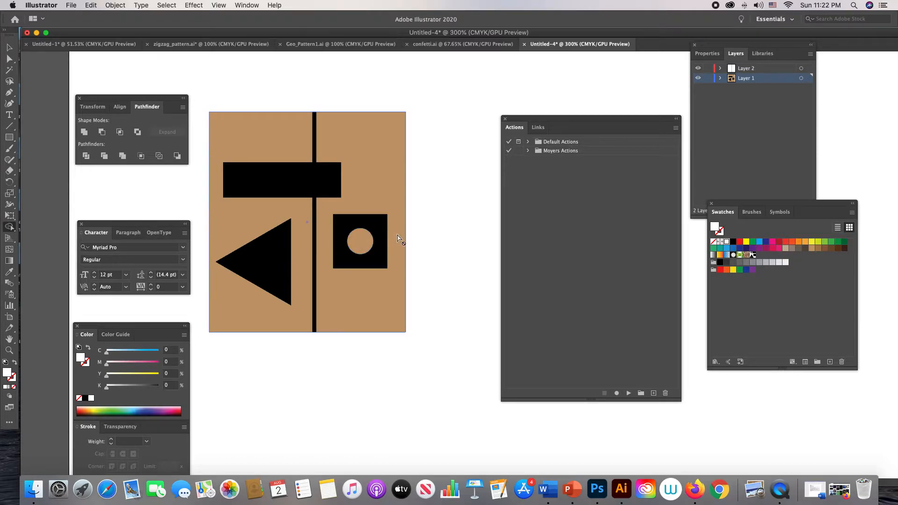
key(super+shift+a)
key(v)
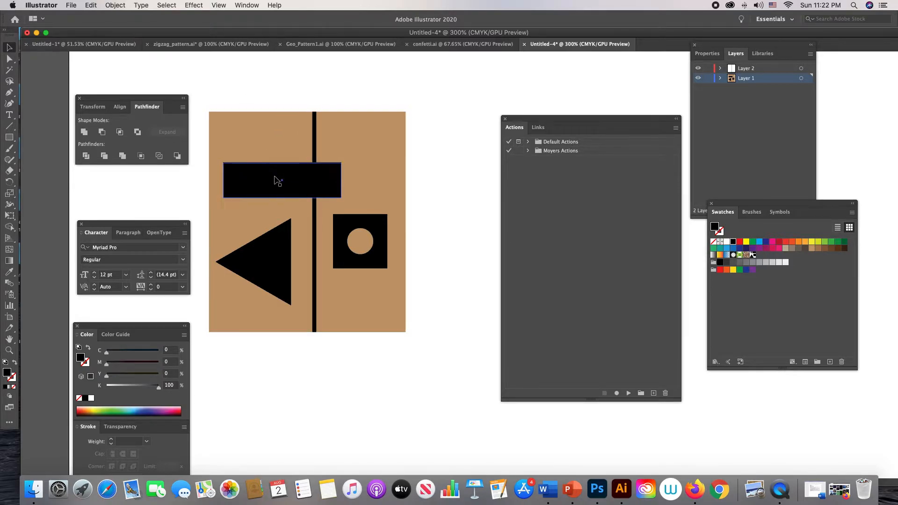
Space out the motif: move the bar up, the triangle up and slightly right, and the square down
drag(274, 175, 273, 150)
drag(282, 277, 289, 259)
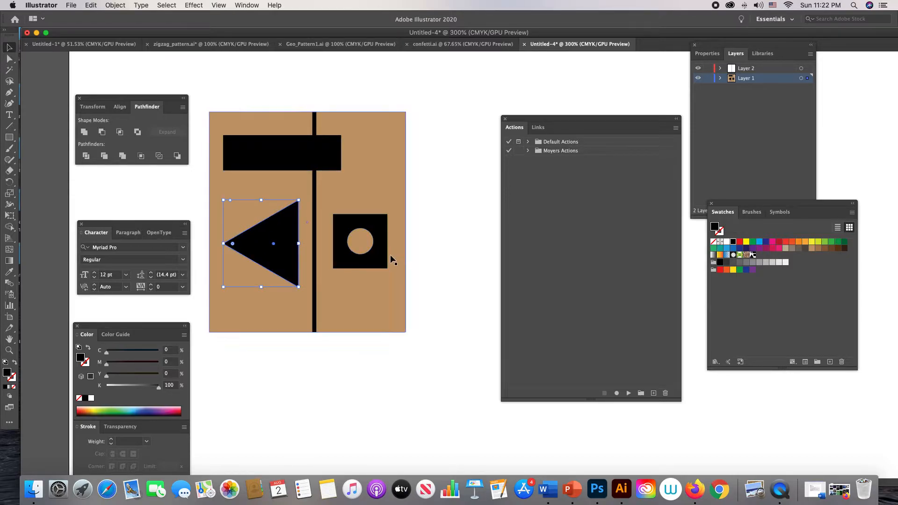
key(super+shift+a)
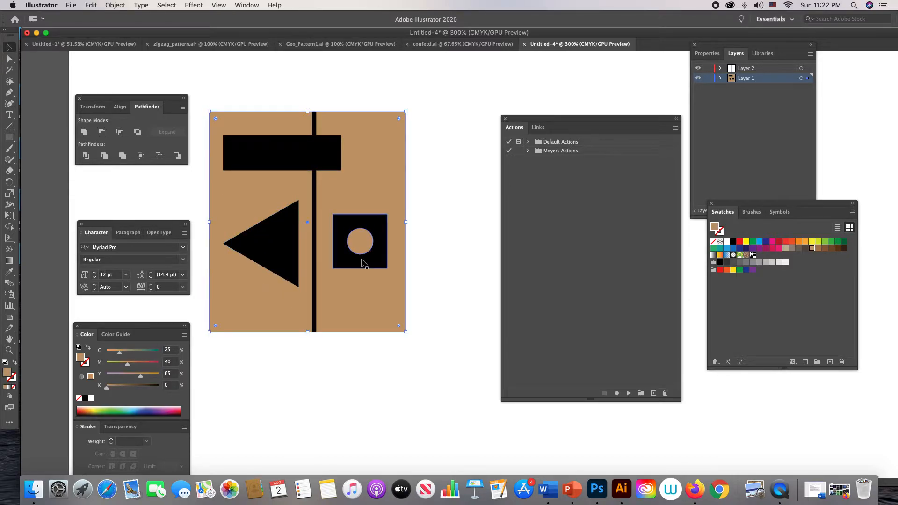
click(363, 263)
drag(361, 259, 362, 282)
click(425, 229)
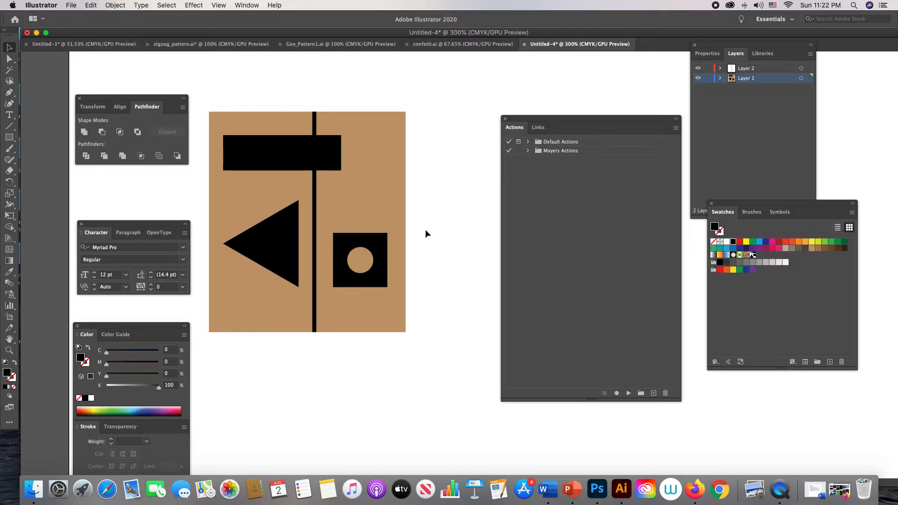
Shorten the tan background and the vertical line together by moving their bottom anchor points up slightly
click(337, 311)
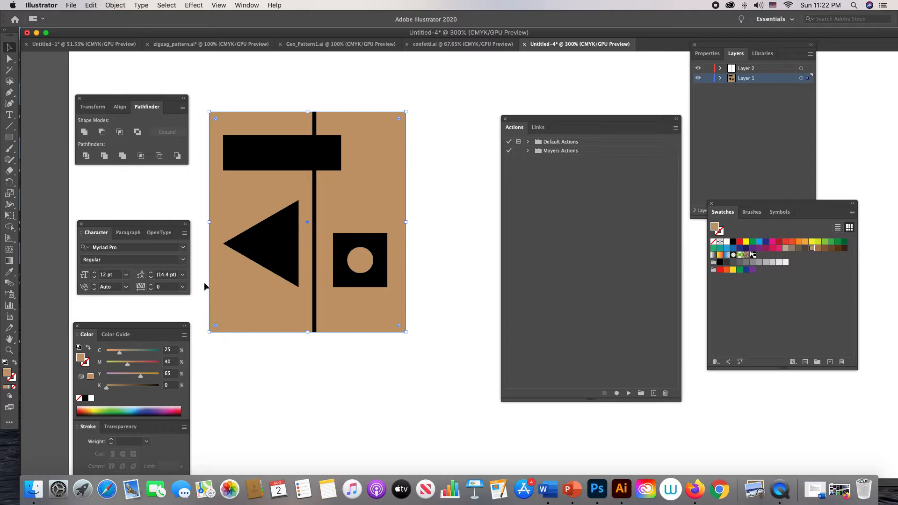
click(9, 59)
drag(200, 303, 428, 366)
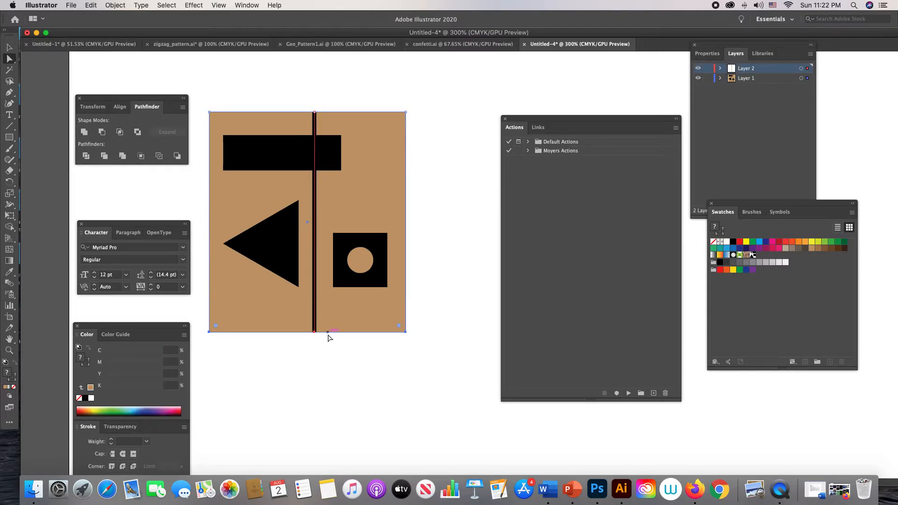
drag(316, 335, 316, 324)
click(343, 346)
key(super+minus)
key(super+minus)
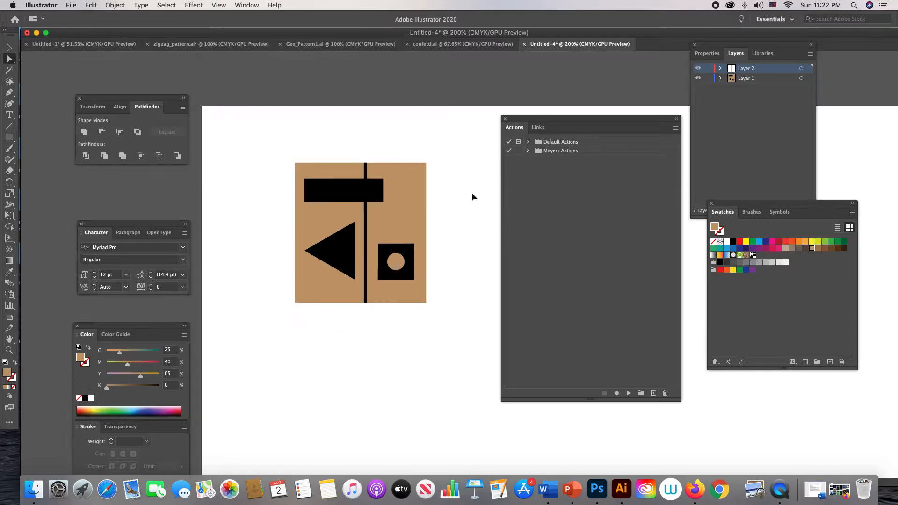
drag(471, 192, 412, 175)
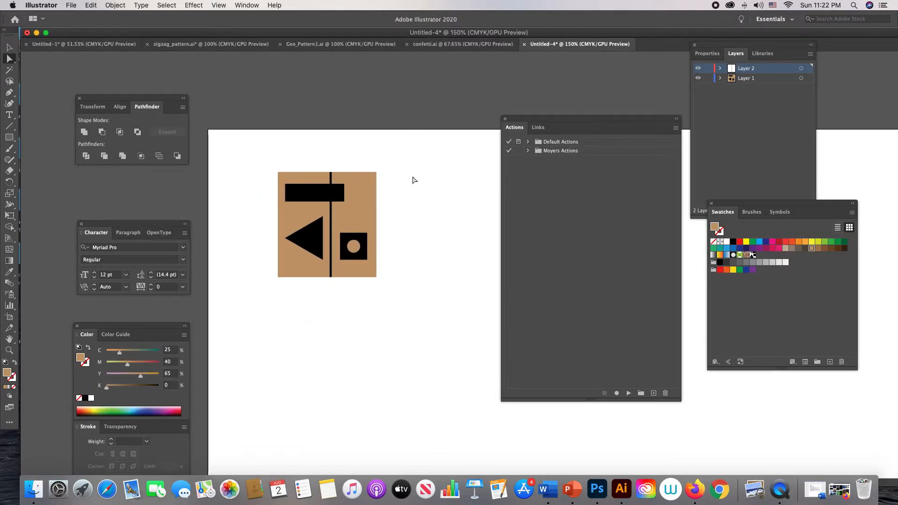
Move the square with the hole up and rotate it 45° into a diamond, and move the triangle down slightly
click(9, 47)
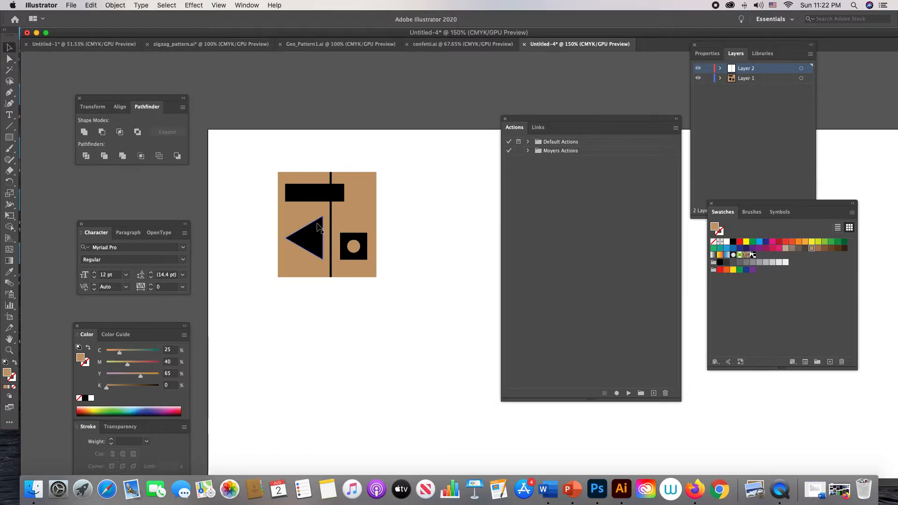
click(343, 233)
drag(343, 233, 366, 228)
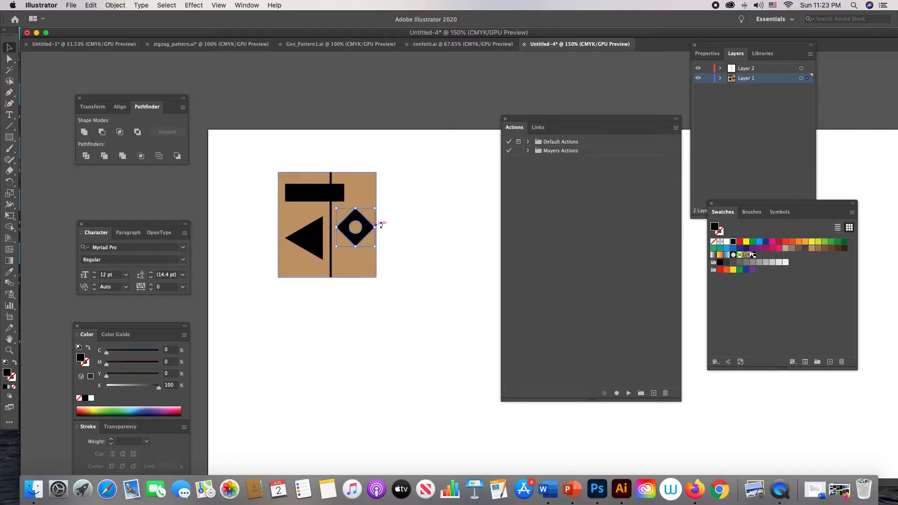
click(386, 223)
drag(311, 236, 311, 247)
click(456, 236)
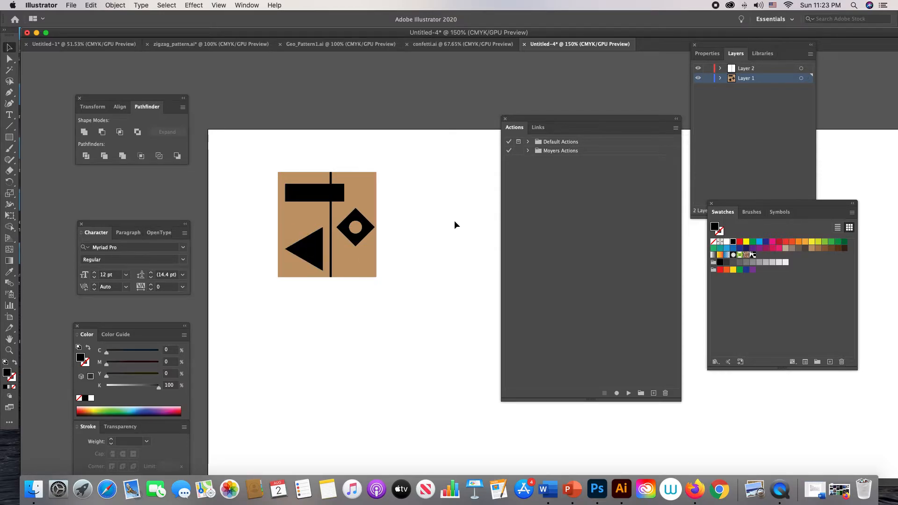
Test the repeat by copying the whole motif edge to edge into a two-by-two grid, and undo the copies
scroll(454, 220, down, 1)
scroll(454, 221, right, 2)
drag(262, 159, 377, 295)
drag(350, 261, 447, 260)
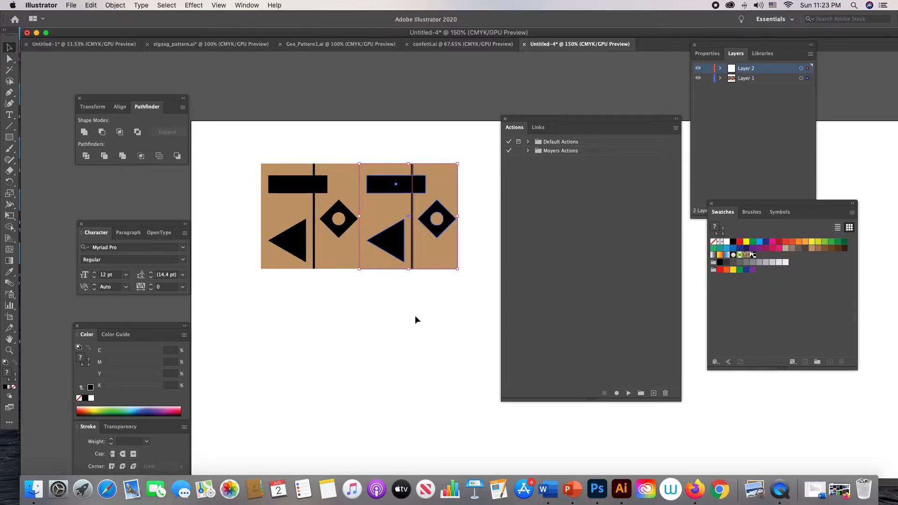
drag(282, 141, 418, 339)
click(390, 109)
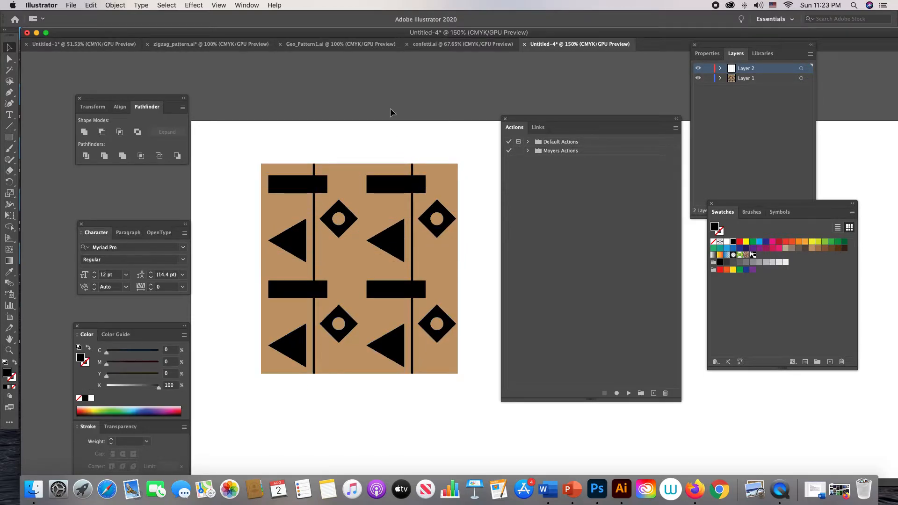
key(super+z)
key(super+z)
key(super+z)
click(390, 109)
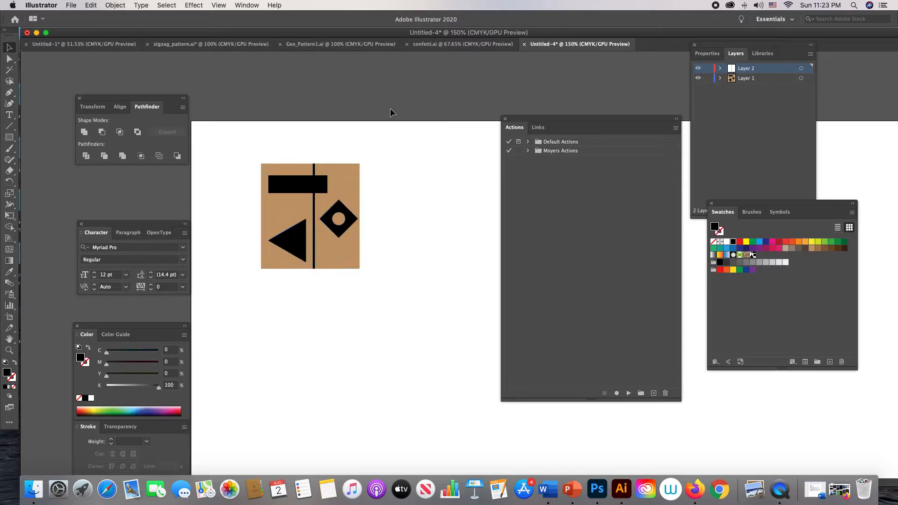
Try saving the whole motif as a pattern swatch and moving the Layer 2 line onto Layer 1
drag(250, 151, 367, 286)
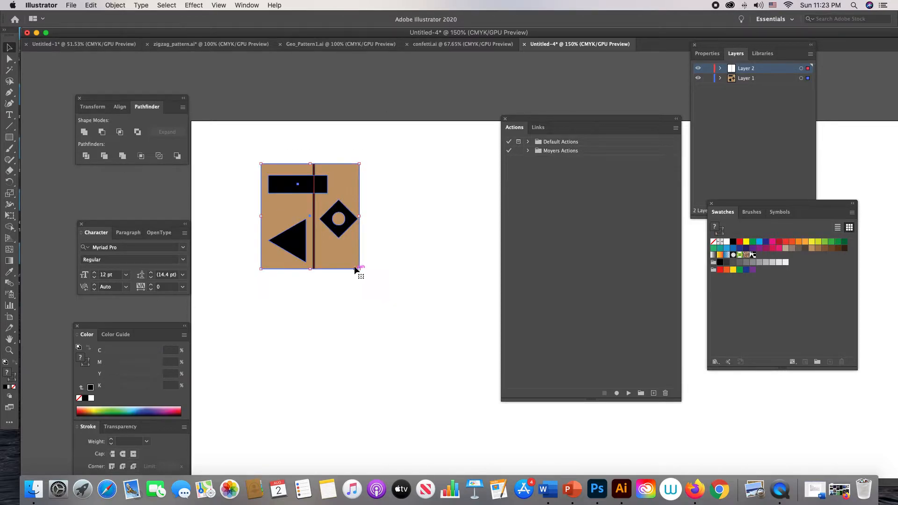
drag(347, 252, 757, 256)
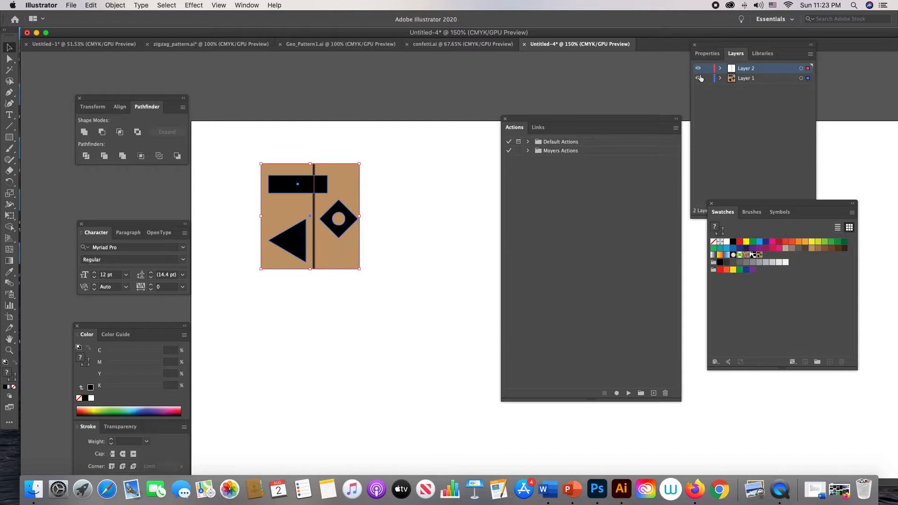
click(808, 69)
click(808, 78)
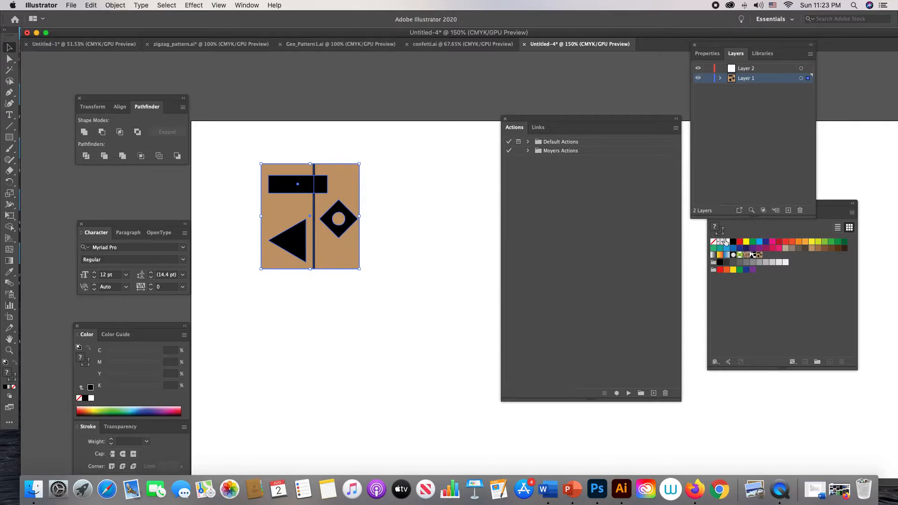
Try filling the selected motif shapes with the new pattern swatch, and undo back to before the swatch was created
click(759, 255)
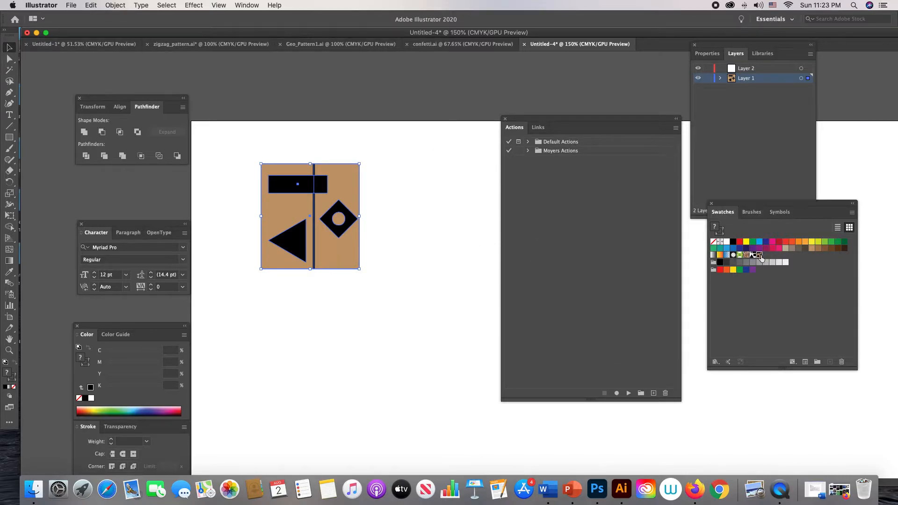
key(super+shift+a)
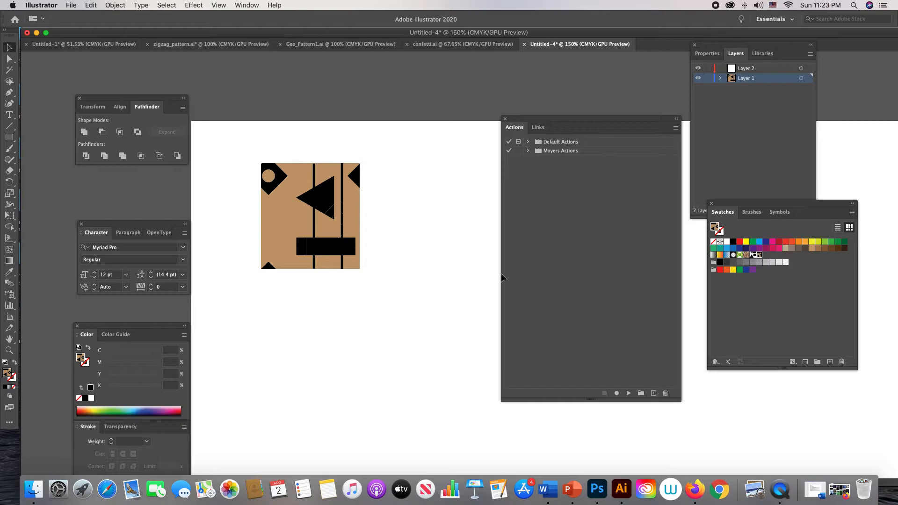
key(super+a)
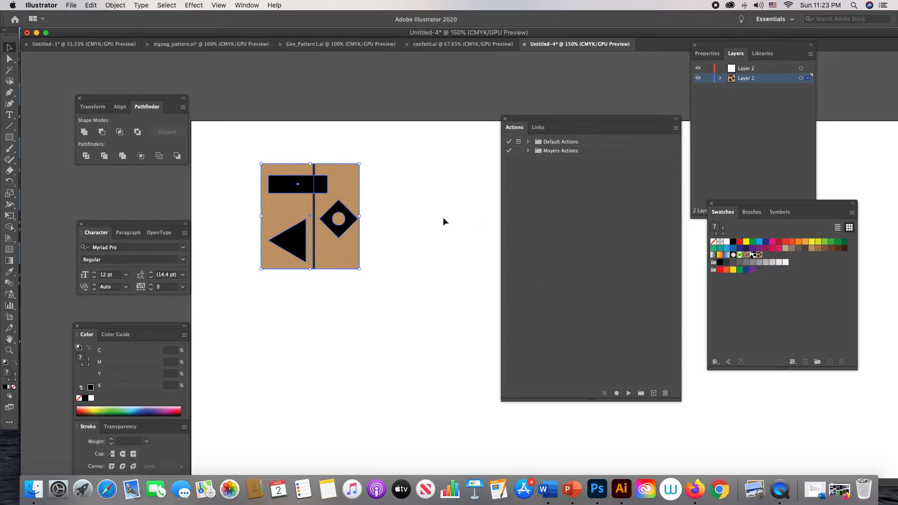
key(super+a)
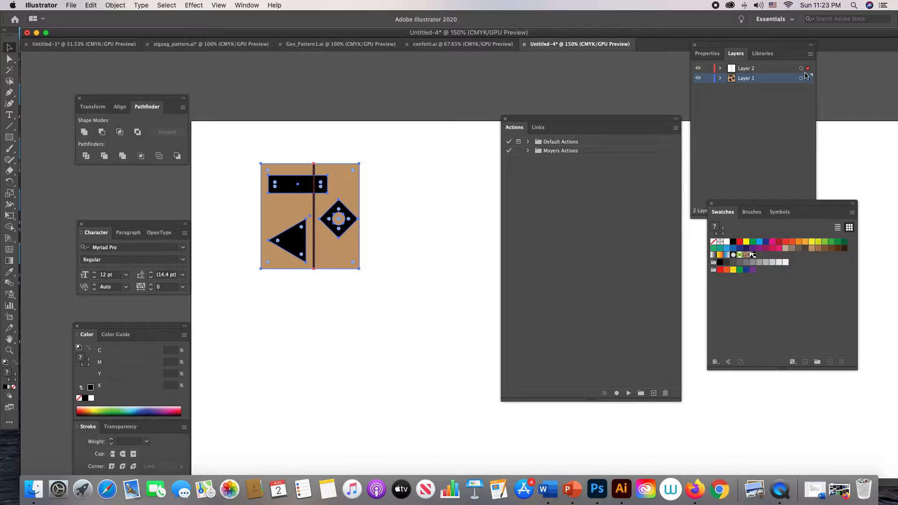
key(shift+super+a)
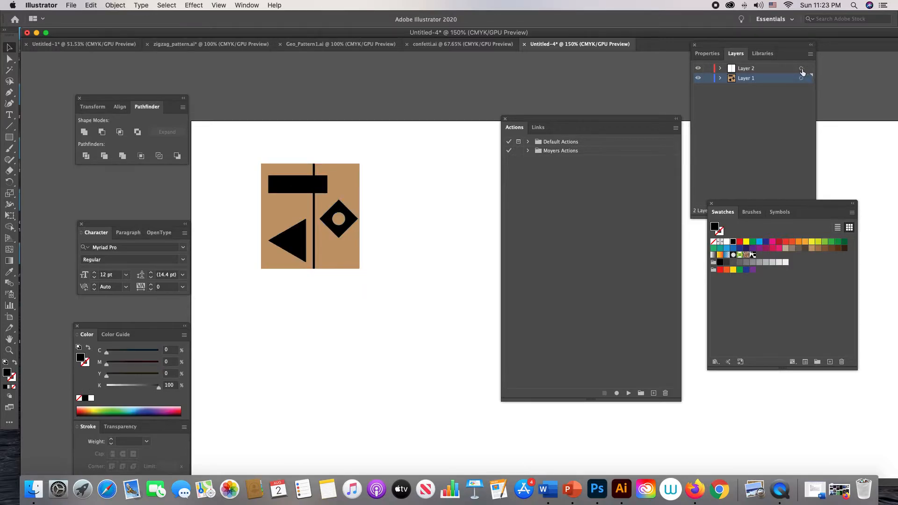
Move the vertical line from Layer 2 to Layer 1, and save the whole motif as a new pattern swatch
click(801, 69)
drag(808, 69, 808, 78)
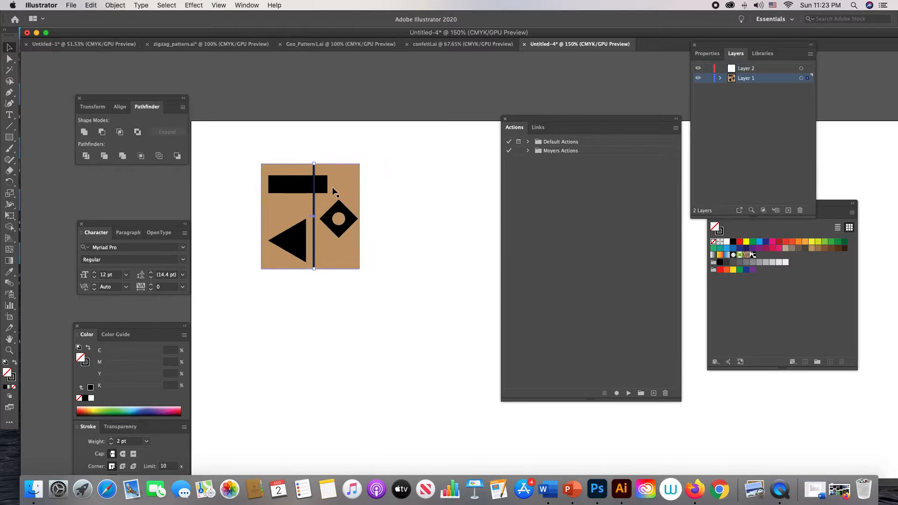
click(415, 166)
drag(246, 158, 758, 257)
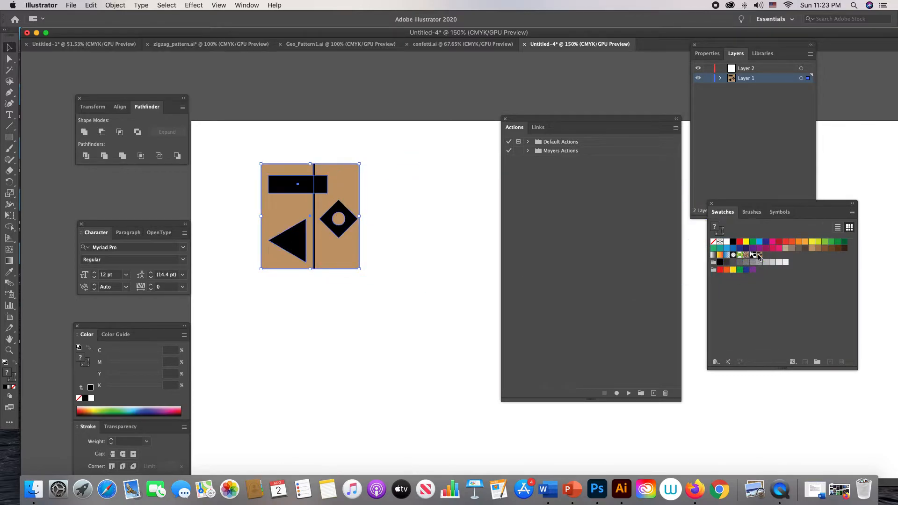
click(402, 233)
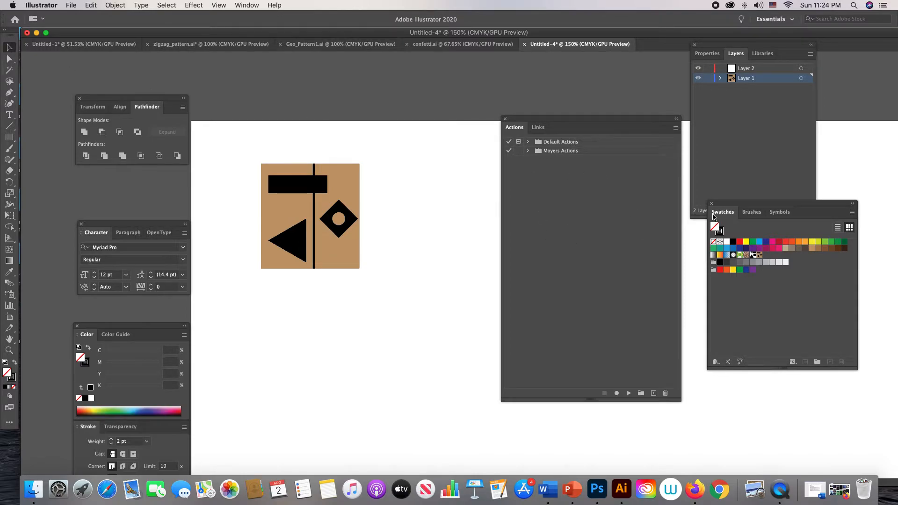
Hide Layer 1 and, on Layer 2, draw a large rectangle from the artboard's upper-left corner across about half its width
click(698, 78)
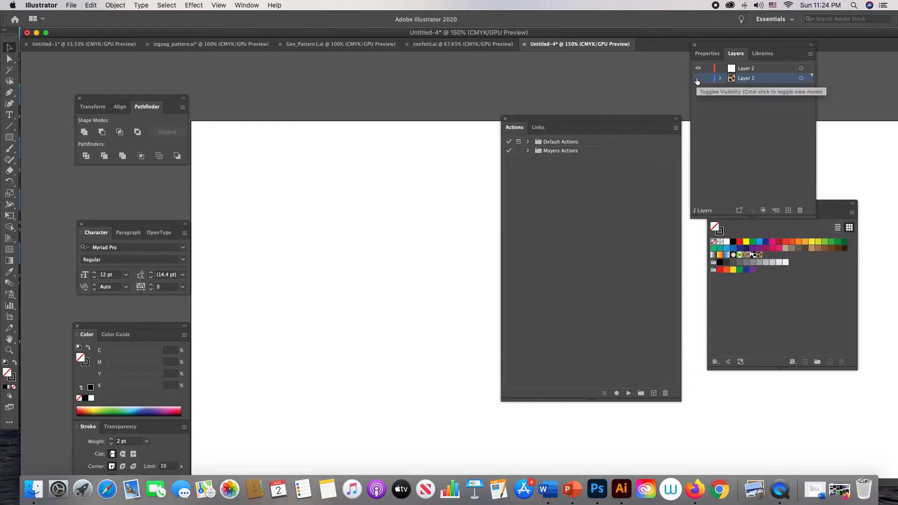
key(m)
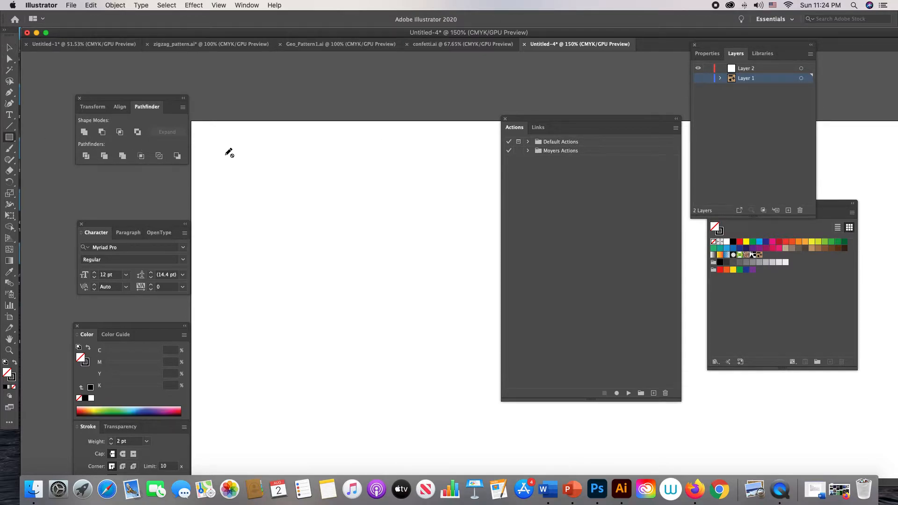
key(super+minus)
key(super+minus)
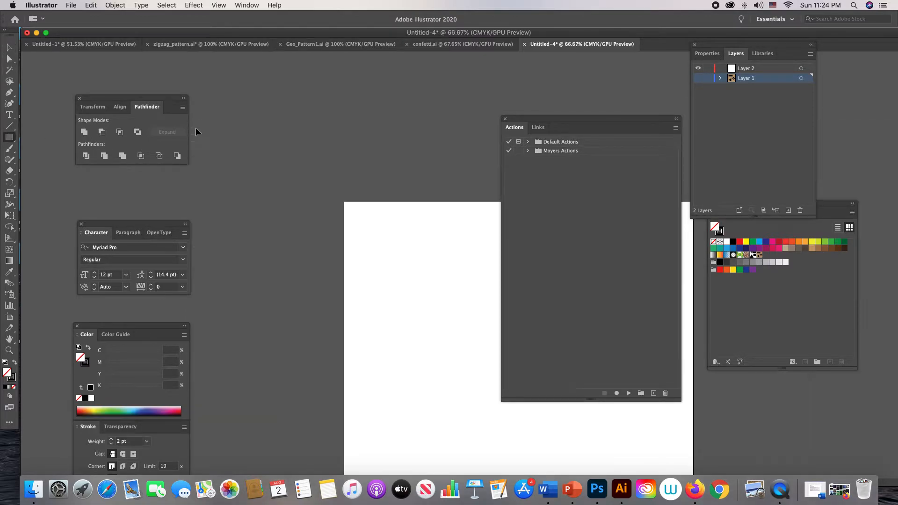
drag(285, 207, 183, 114)
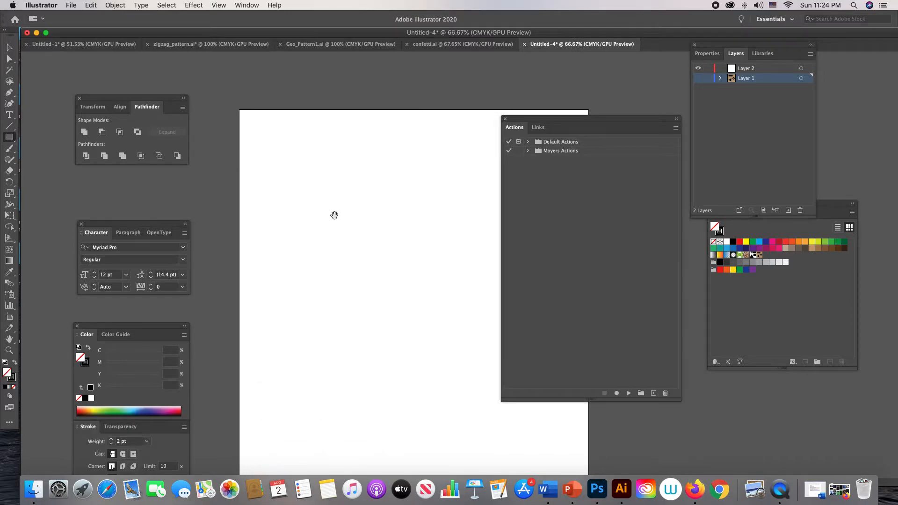
drag(335, 213, 326, 207)
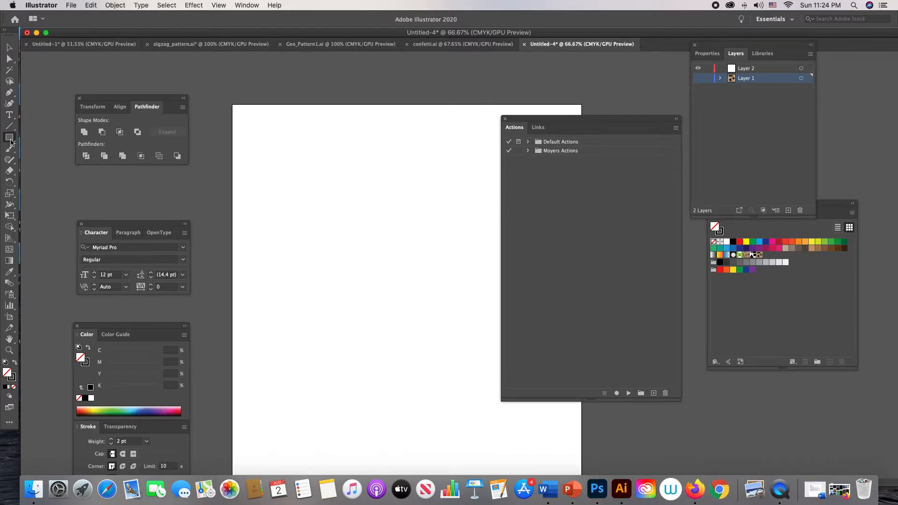
click(748, 68)
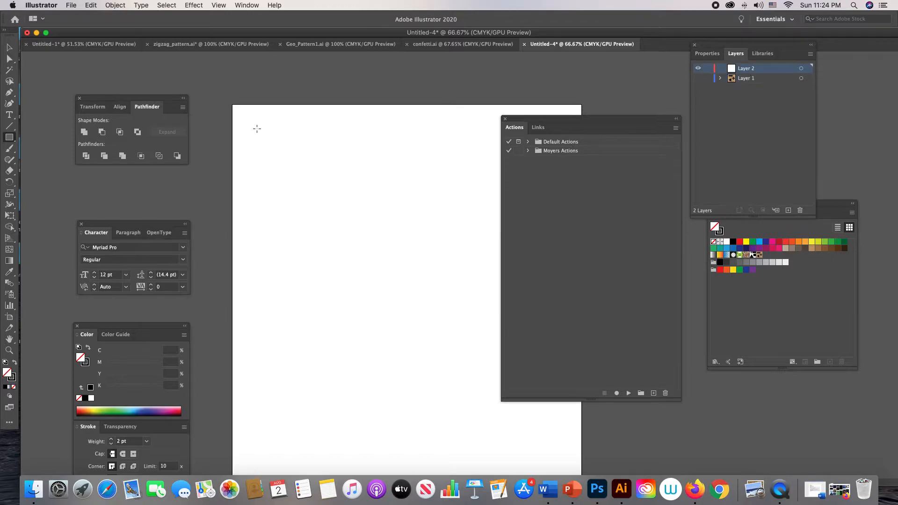
mouse_move(233, 104)
mouse_down()
mouse_move(246, 149)
mouse_move(409, 387)
mouse_move(407, 374)
mouse_up()
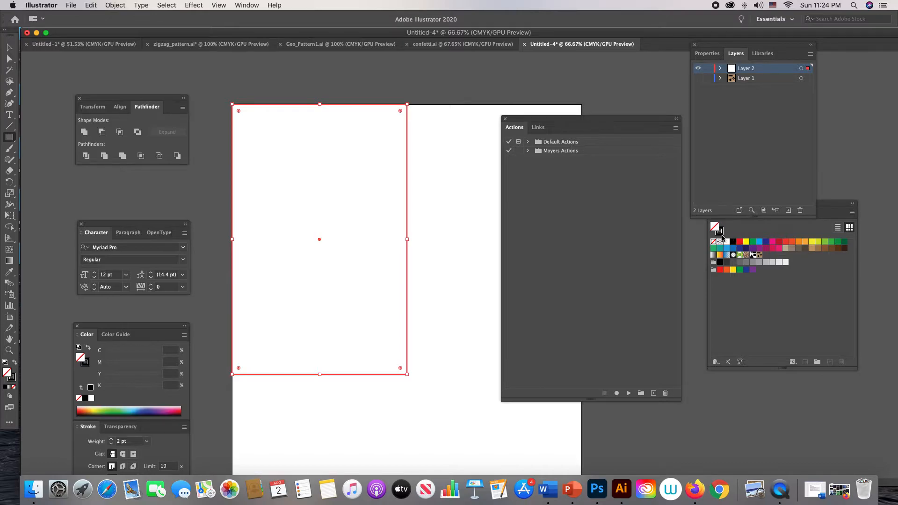
Remove the rectangle's stroke, fill it with the new geometric pattern swatch, and deselect it
click(735, 340)
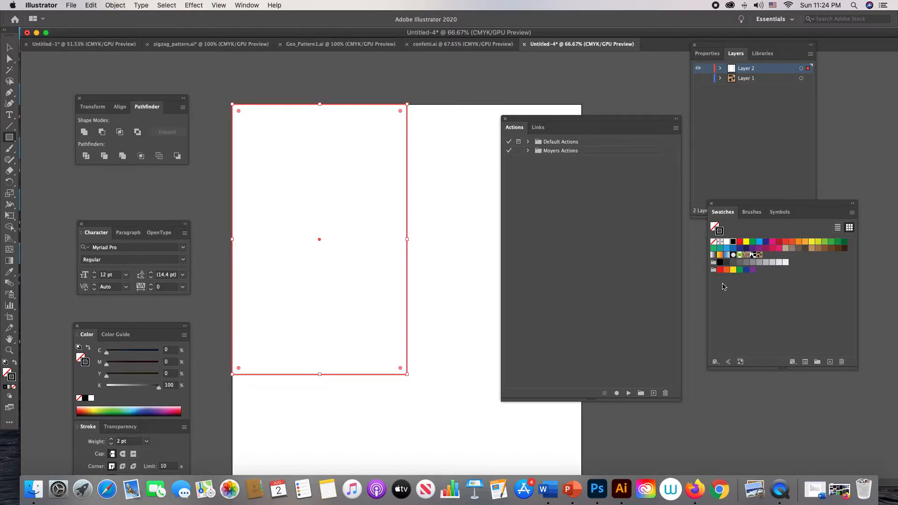
click(713, 241)
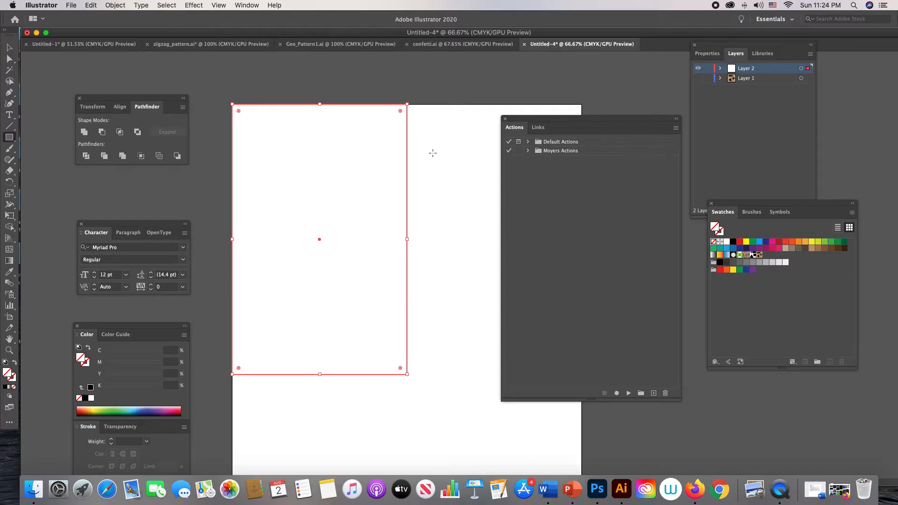
key(super+minus)
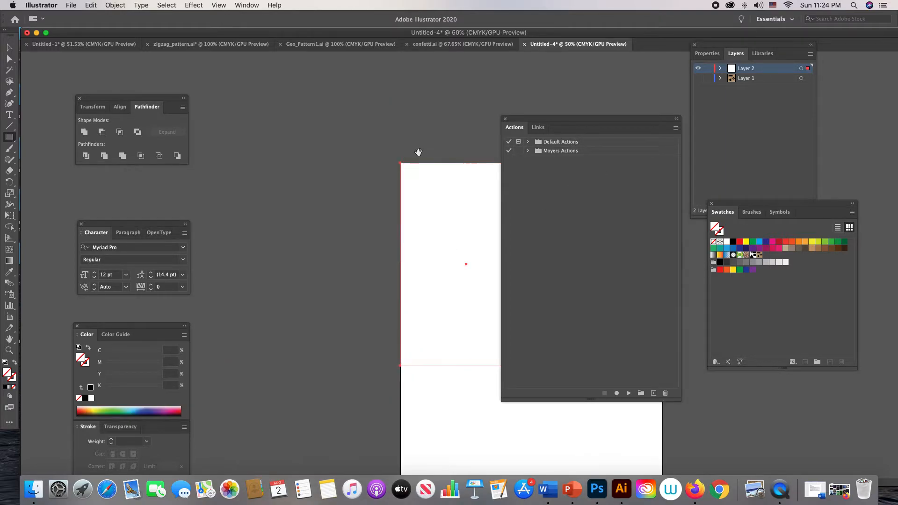
drag(241, 97, 244, 76)
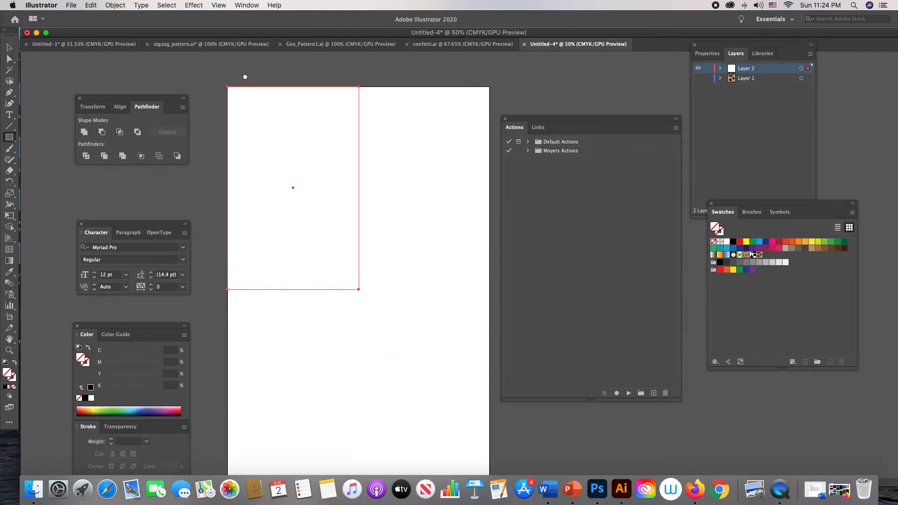
click(759, 255)
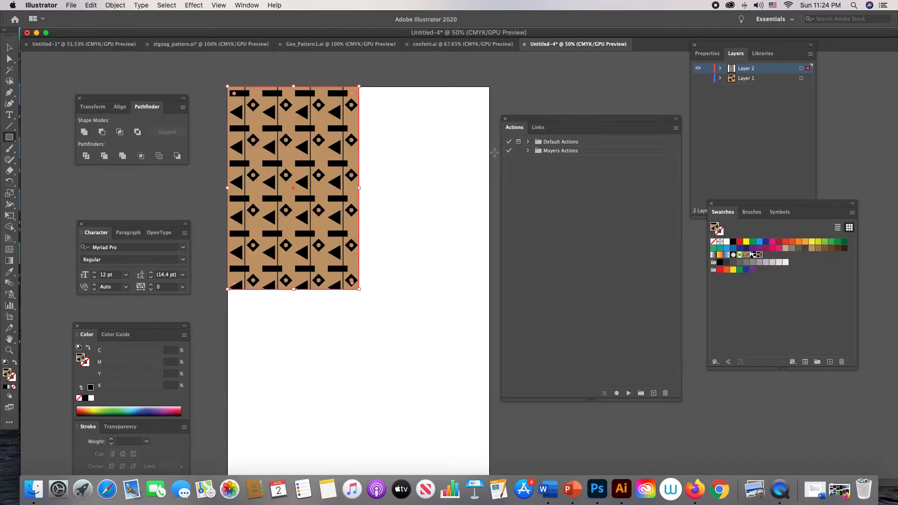
key(v)
click(427, 104)
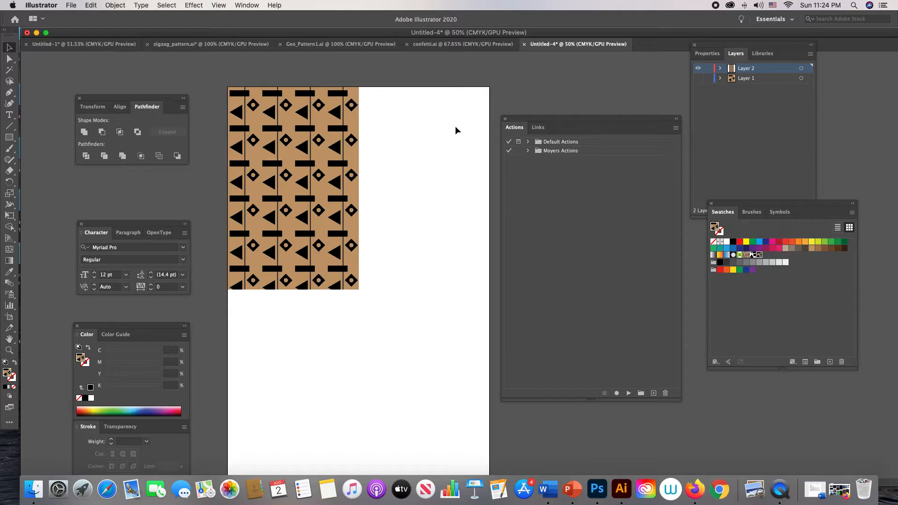
Hide Layer 2 and show Layer 1 again to bring back the original motif at 150% zoom
click(697, 68)
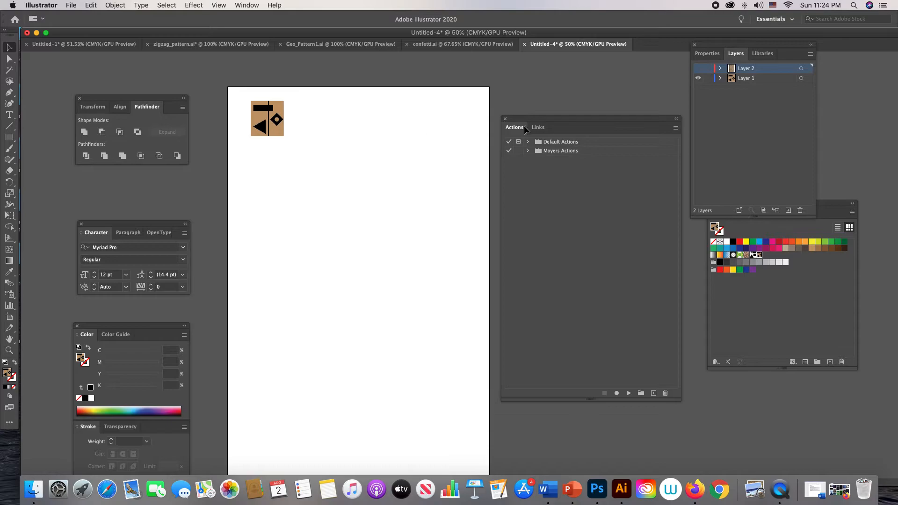
key(z)
click(327, 155)
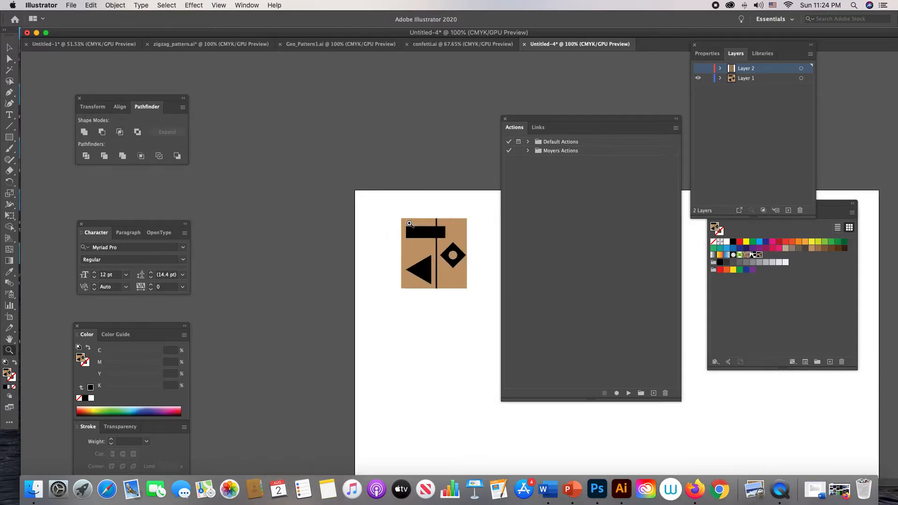
drag(437, 218, 264, 189)
click(300, 209)
drag(358, 234, 269, 199)
On Layer 1, draw a short diagonal line between the rectangle and triangle, and match the vertical line's 2 pt black stroke
click(14, 127)
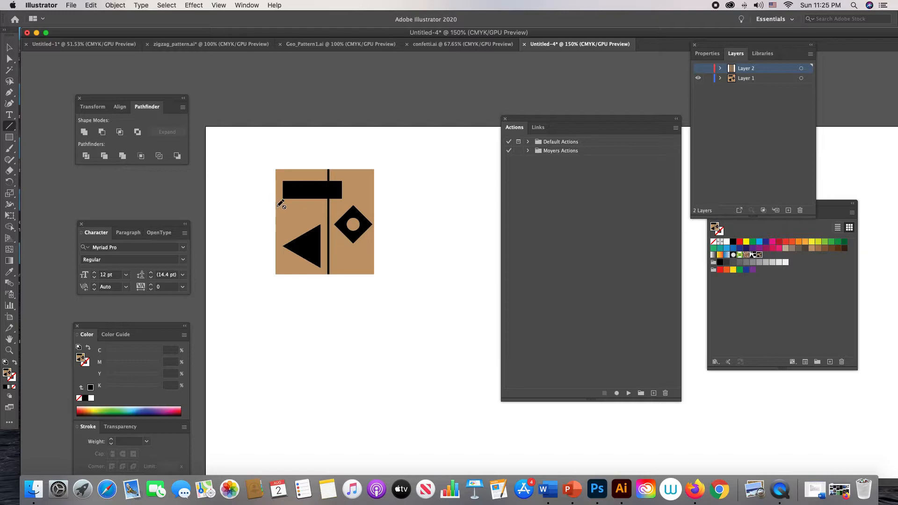
click(765, 78)
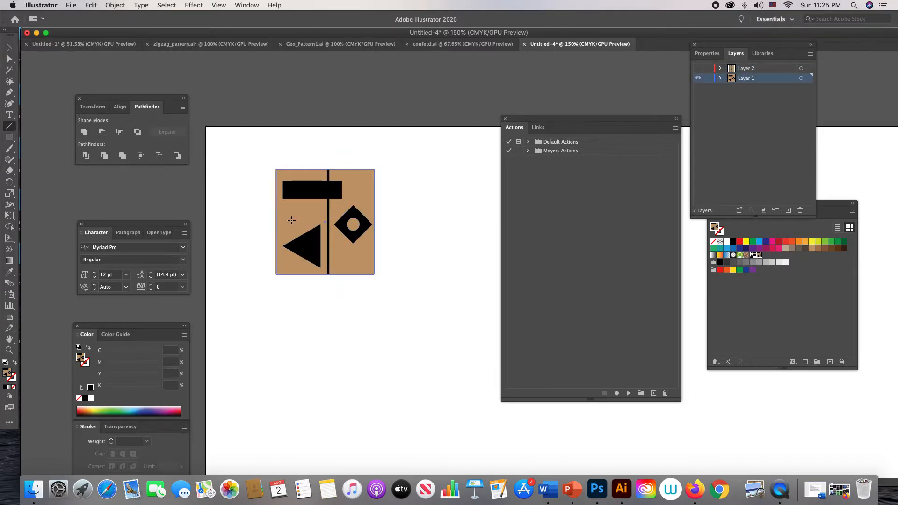
drag(281, 220, 300, 203)
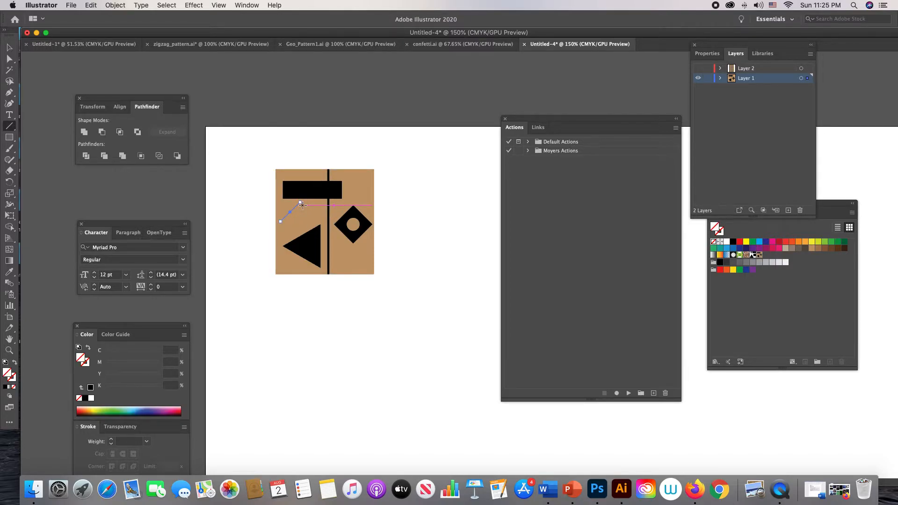
key(i)
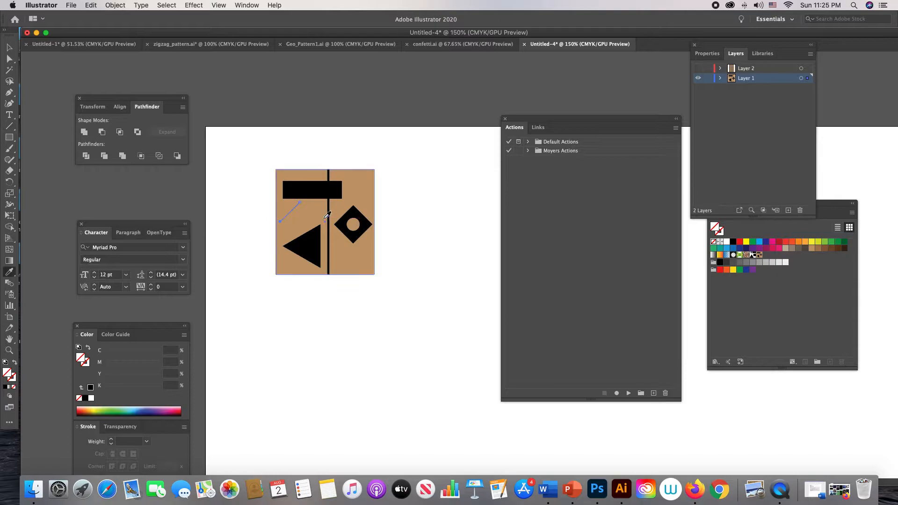
click(327, 215)
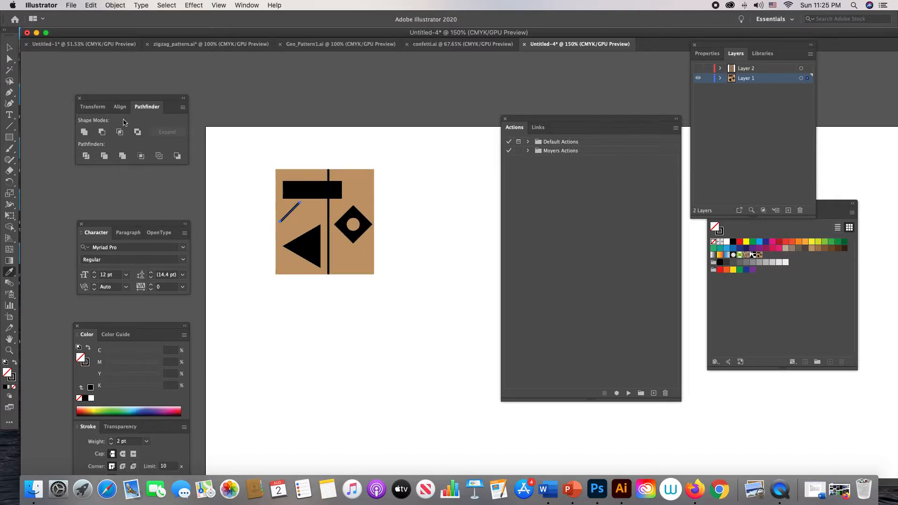
Rotate the diagonal line to a shallower angle and copy it downward into a stack of four evenly spaced parallel lines
click(9, 47)
click(286, 171)
click(299, 206)
mouse_move(301, 204)
mouse_down()
mouse_move(302, 231)
mouse_move(297, 221)
mouse_up()
click(402, 188)
key(super+z)
key(super+d)
Space out the motif by moving the four diagonal lines up beneath the rectangle and shifting the triangle and vertical line left
click(321, 245)
click(320, 245)
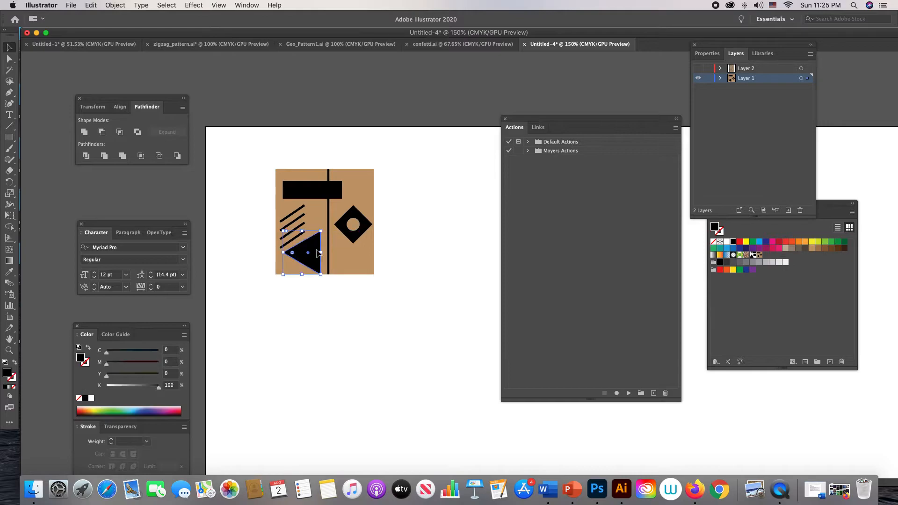
click(297, 230)
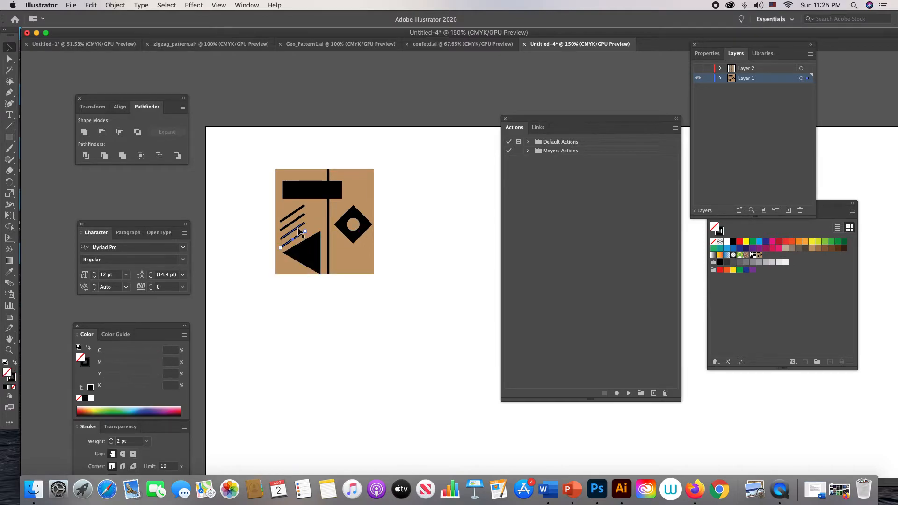
drag(298, 226, 303, 216)
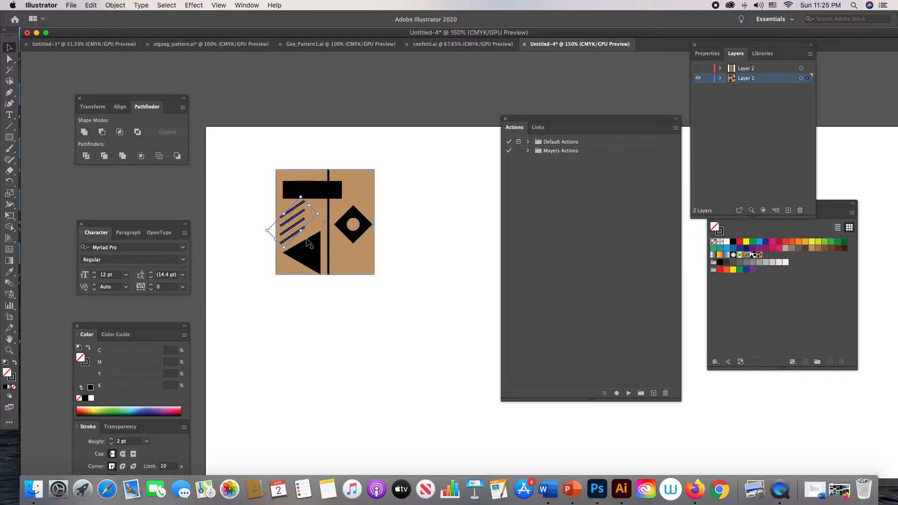
mouse_move(310, 253)
mouse_down()
mouse_move(305, 257)
mouse_move(322, 238)
mouse_move(312, 257)
mouse_up()
click(409, 212)
click(328, 236)
click(337, 270)
click(333, 288)
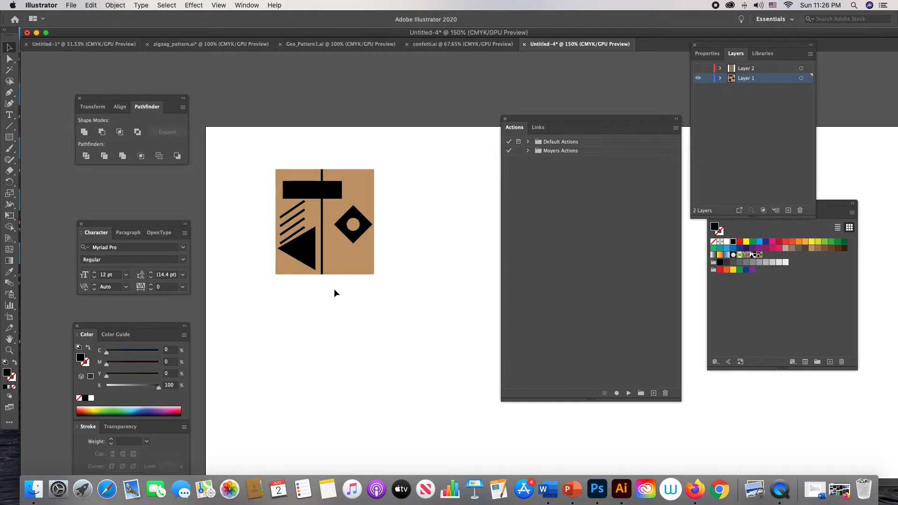
Rotate the four diagonal lines together to a slightly shallower angle, trying a steep rotation and undoing it
click(299, 236)
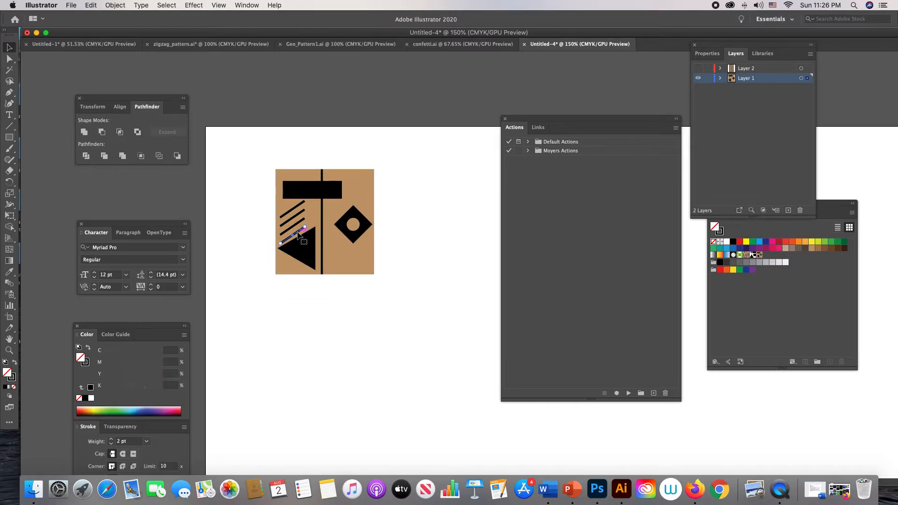
shift+click(300, 225)
shift+click(302, 207)
drag(322, 213, 359, 217)
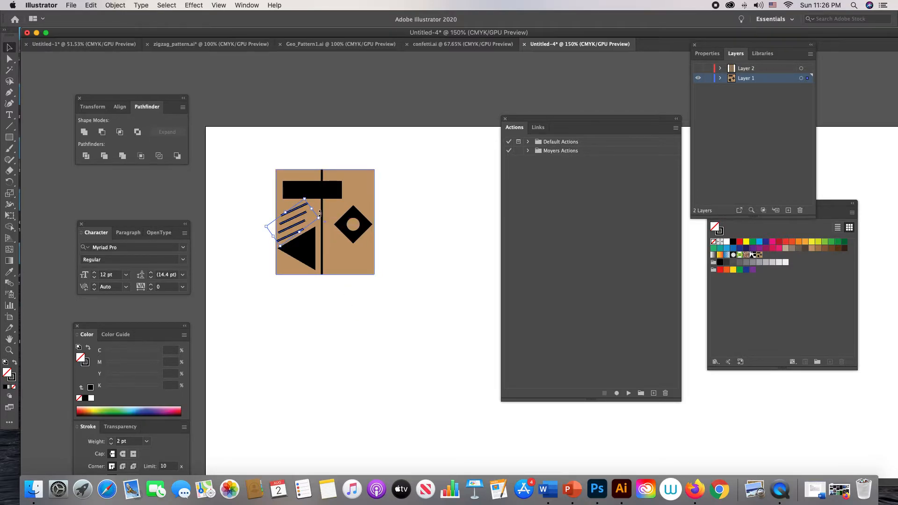
mouse_move(320, 213)
mouse_down()
mouse_move(304, 196)
mouse_move(319, 213)
mouse_up()
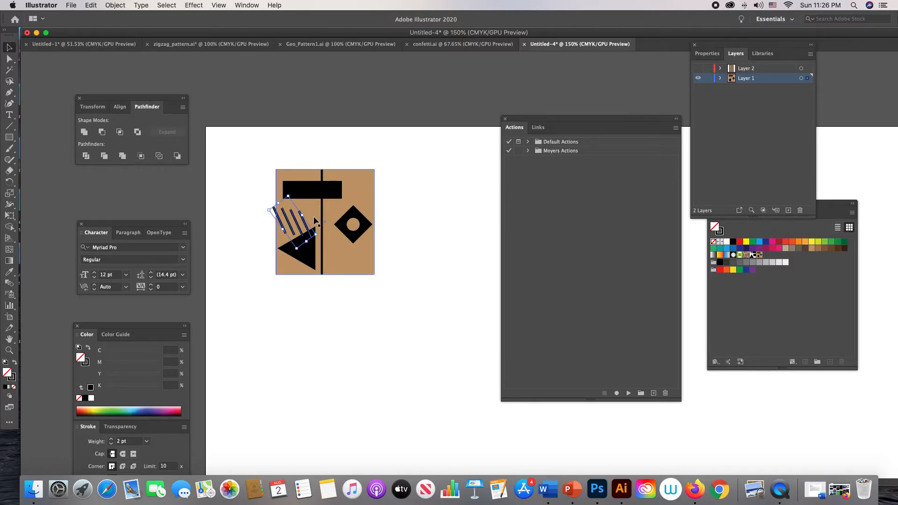
key(super+z)
drag(314, 217, 313, 217)
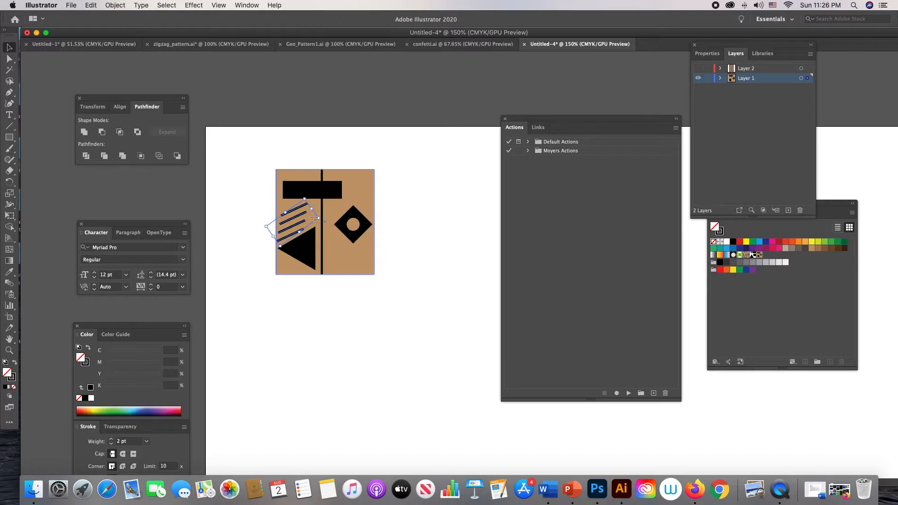
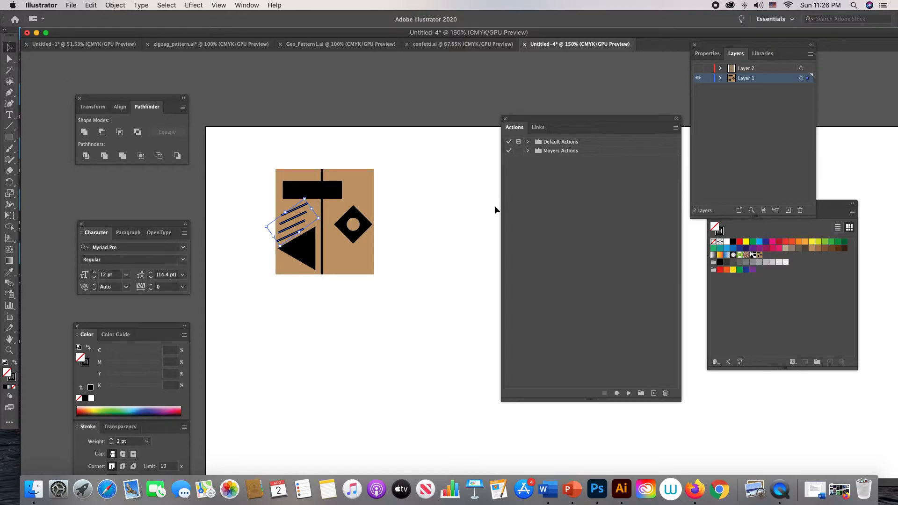
Set the four diagonal lines' stroke to the brown swatch C 40, M 65, Y 90, K 35, and deselect them
click(825, 249)
key(ctrl+z)
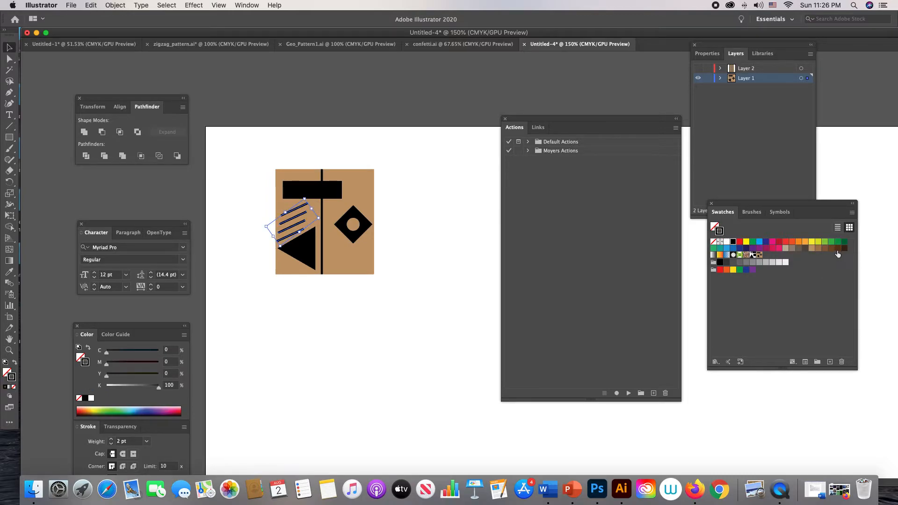
click(830, 249)
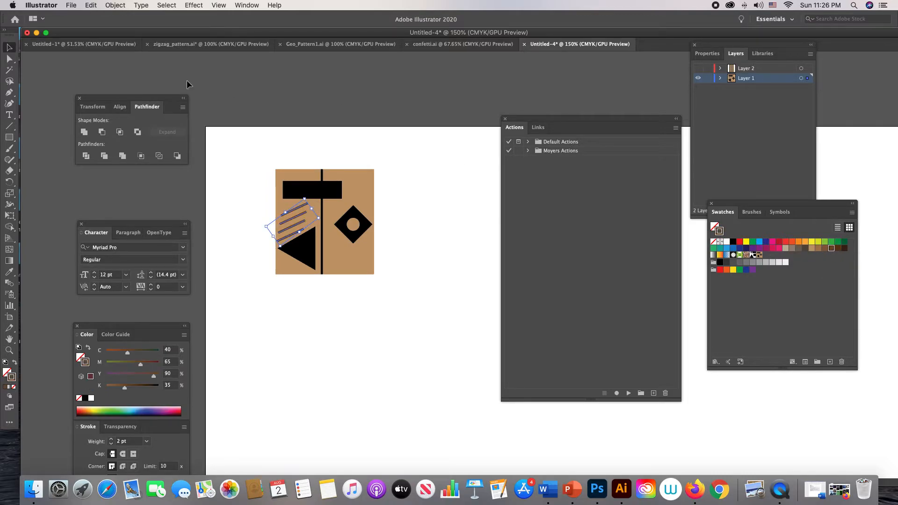
click(381, 136)
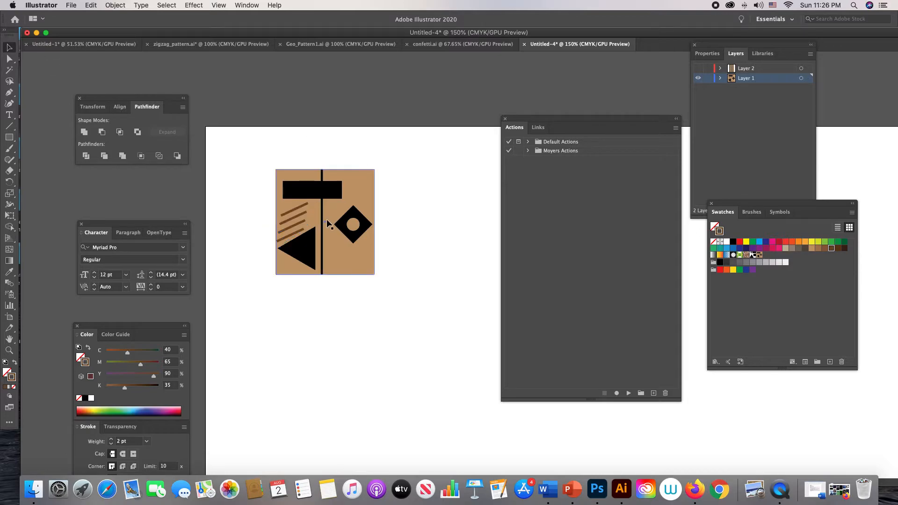
Delete the vertical line, black rectangle and four brown lines, and stack the diamond above the triangle along the tan square's right side
click(321, 221)
click(322, 221)
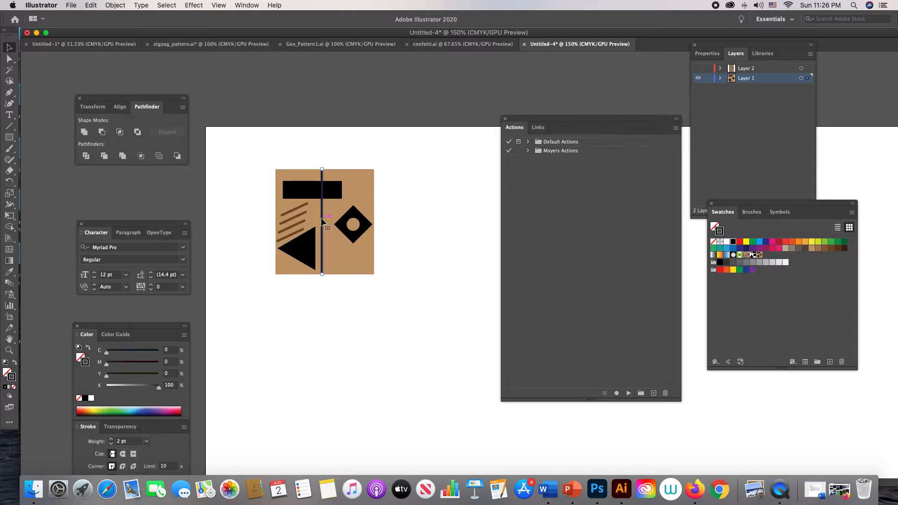
key(Delete)
drag(307, 251, 322, 251)
drag(326, 197, 352, 182)
key(Delete)
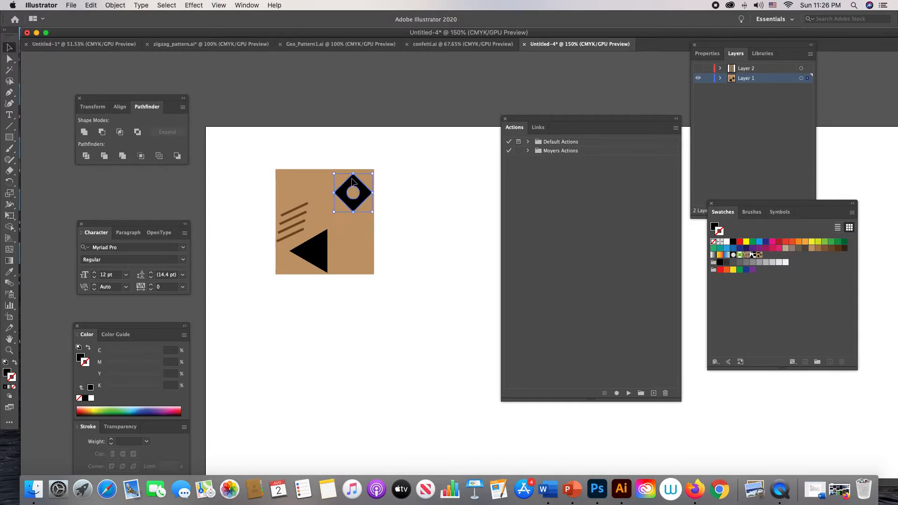
drag(340, 242, 357, 240)
click(299, 224)
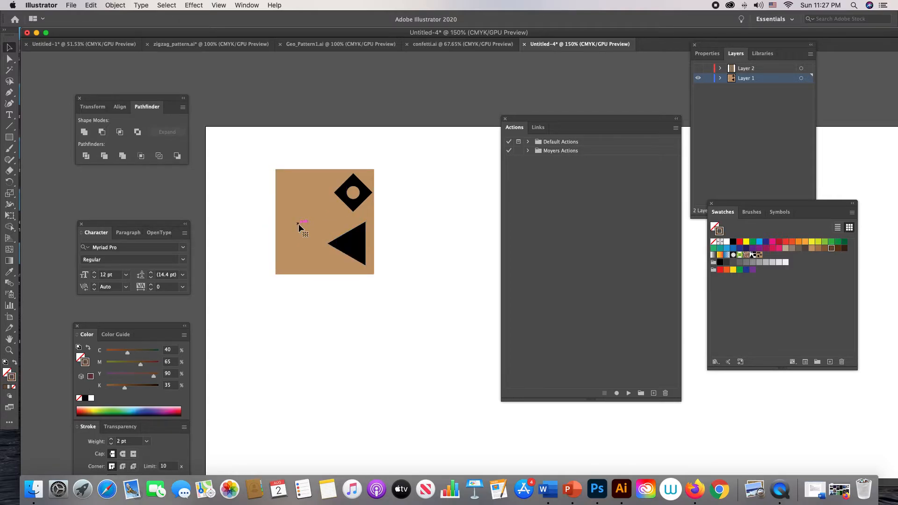
Draw a vertical brown line near the tan square's left edge and place a duplicate beside the diamond
click(10, 125)
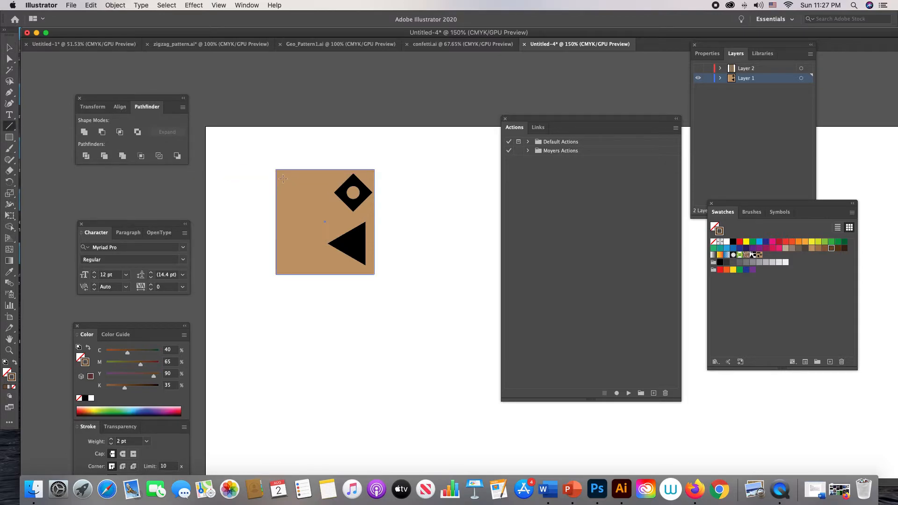
drag(280, 176, 284, 234)
click(9, 48)
shift+click(302, 196)
drag(282, 218, 325, 220)
key(super+z)
drag(281, 219, 323, 220)
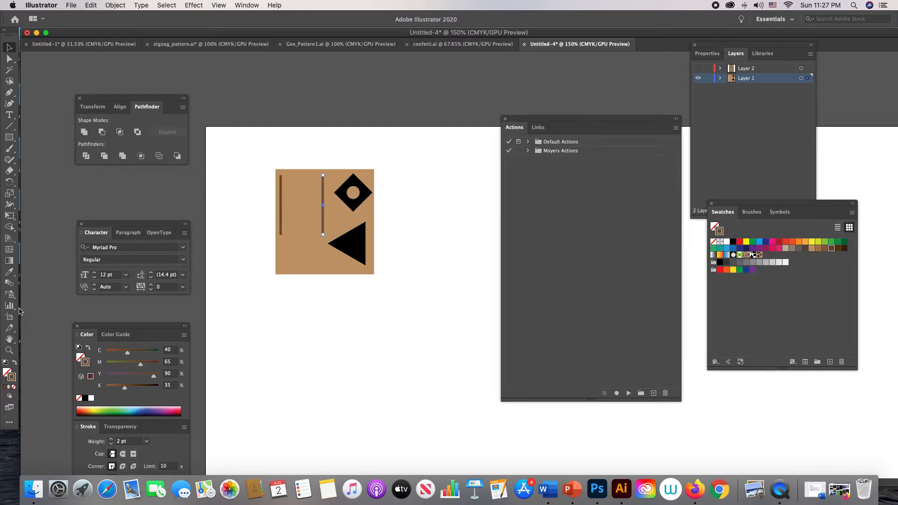
Blend the two vertical brown lines using Specified Steps spacing with 5 steps, and deselect the blend
click(9, 284)
click(324, 235)
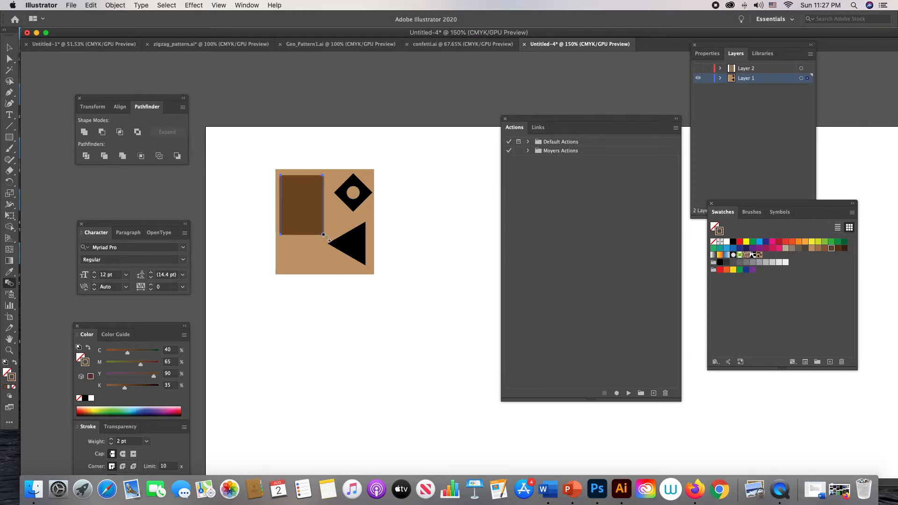
double_click(11, 286)
click(423, 225)
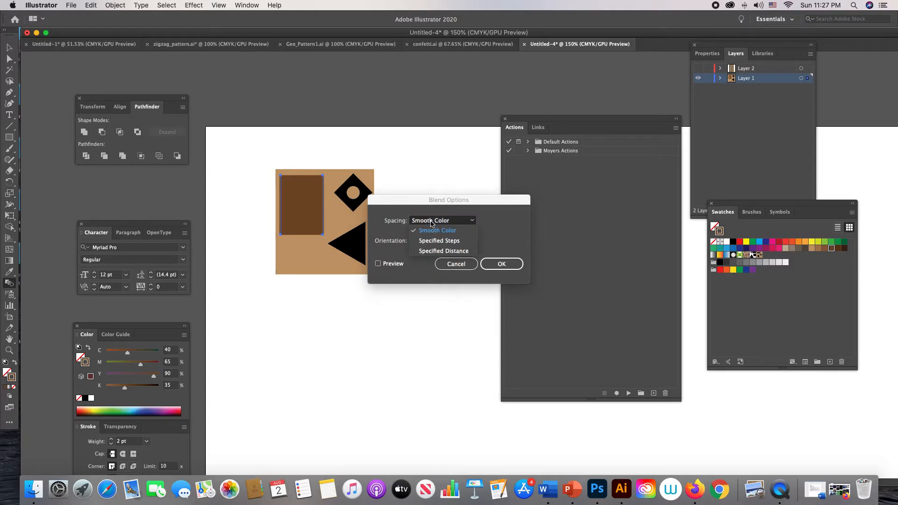
click(431, 238)
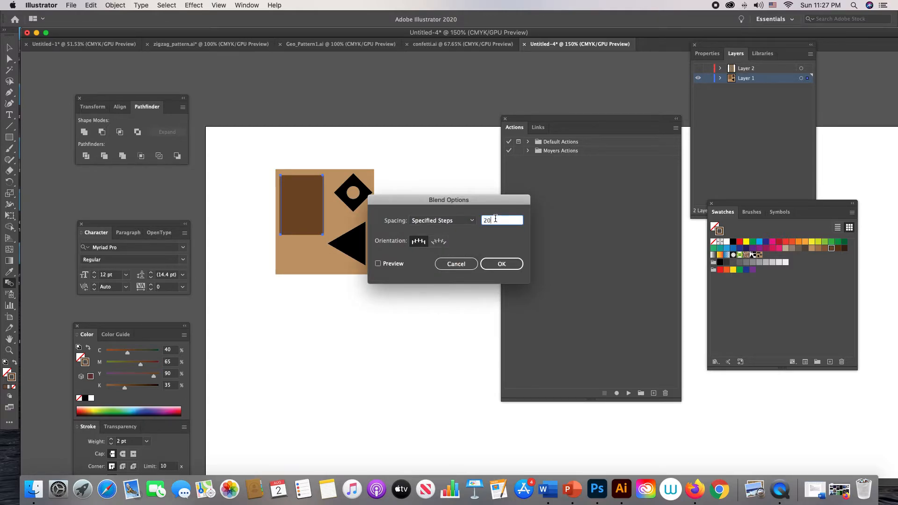
text(5)
click(378, 264)
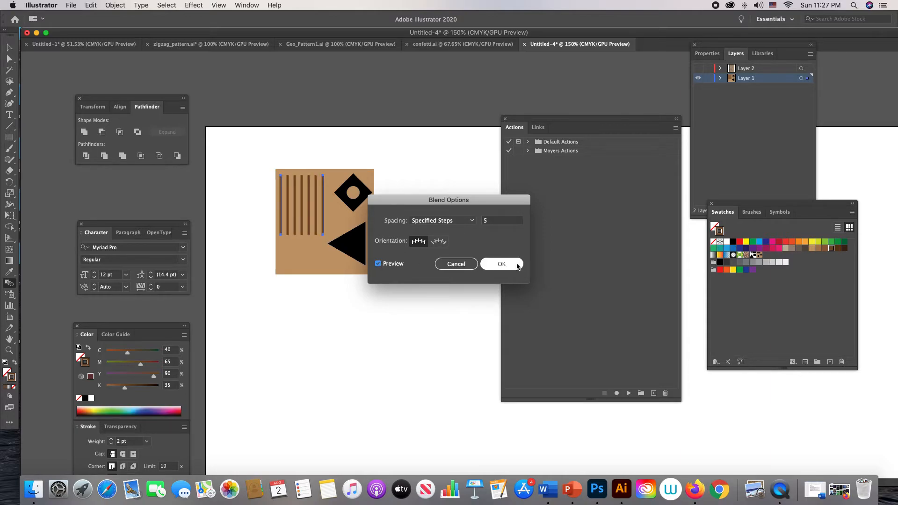
click(512, 264)
click(9, 48)
click(261, 130)
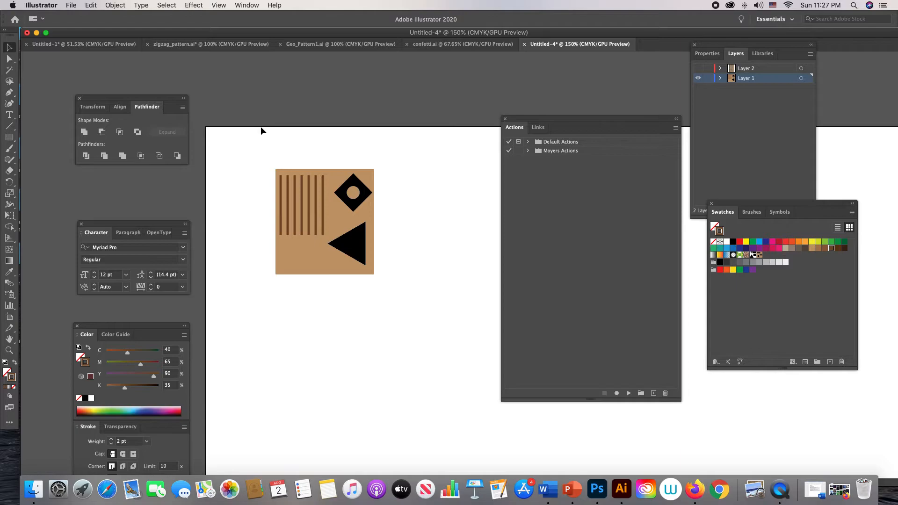
Overlap the motif's shapes by centring the striped lines, moving the diamond to their upper left and shifting the triangle left behind them
click(325, 236)
drag(326, 236, 346, 246)
drag(352, 208, 300, 214)
click(409, 207)
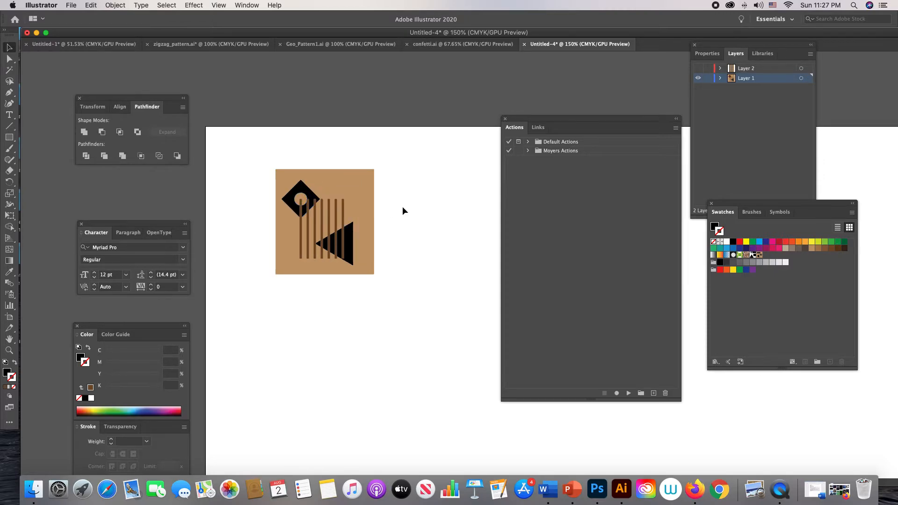
Reposition the tan square and shrink it to fit more closely around the overlapping diamond, lines and triangle
drag(366, 207, 363, 209)
click(452, 195)
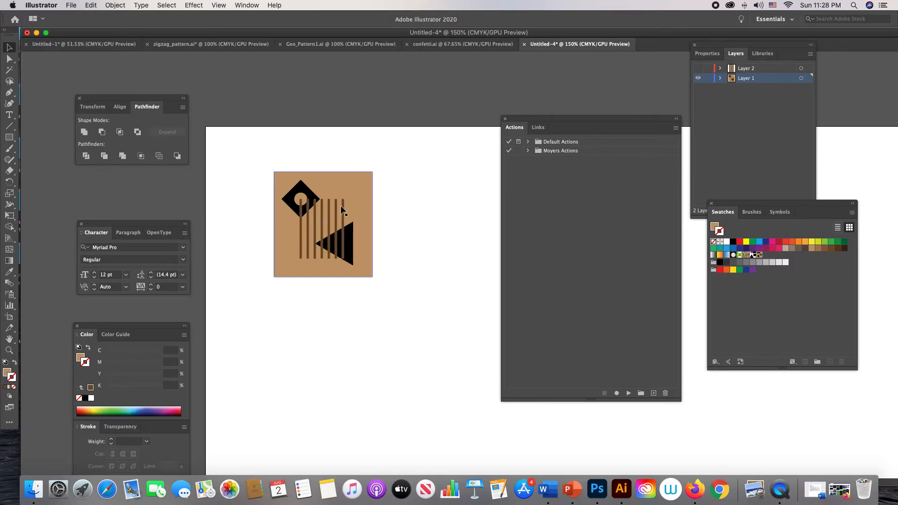
drag(353, 205, 368, 227)
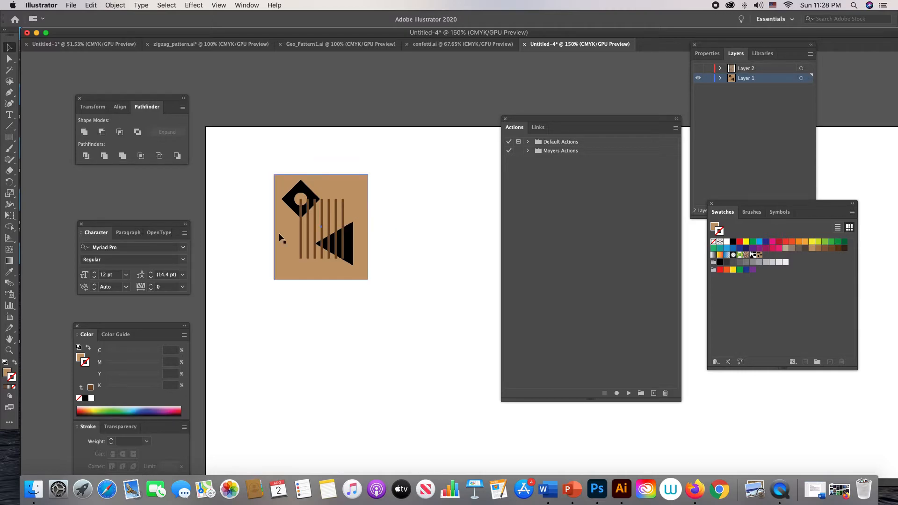
drag(274, 227, 279, 228)
drag(323, 280, 324, 276)
click(403, 217)
drag(403, 215, 377, 202)
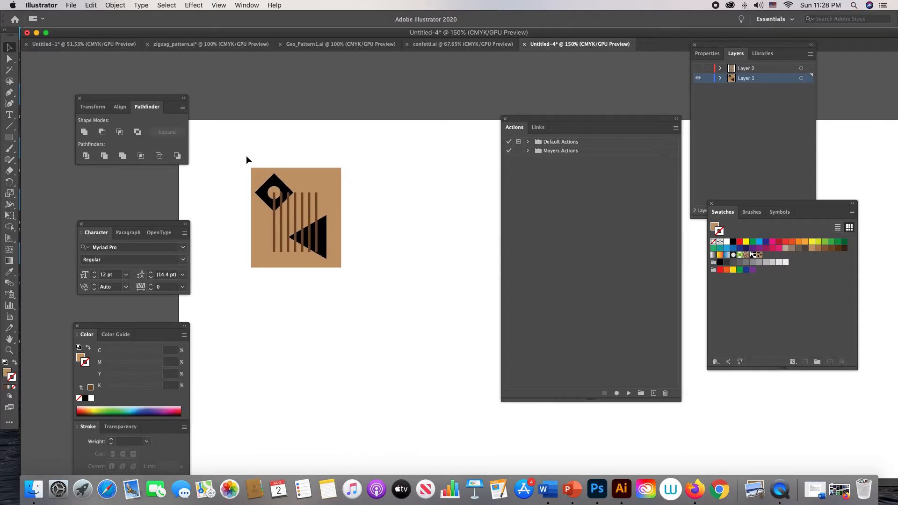
Duplicate the whole motif in place and flip the copy vertically, trying a placement below the original and undoing it
drag(239, 157, 354, 284)
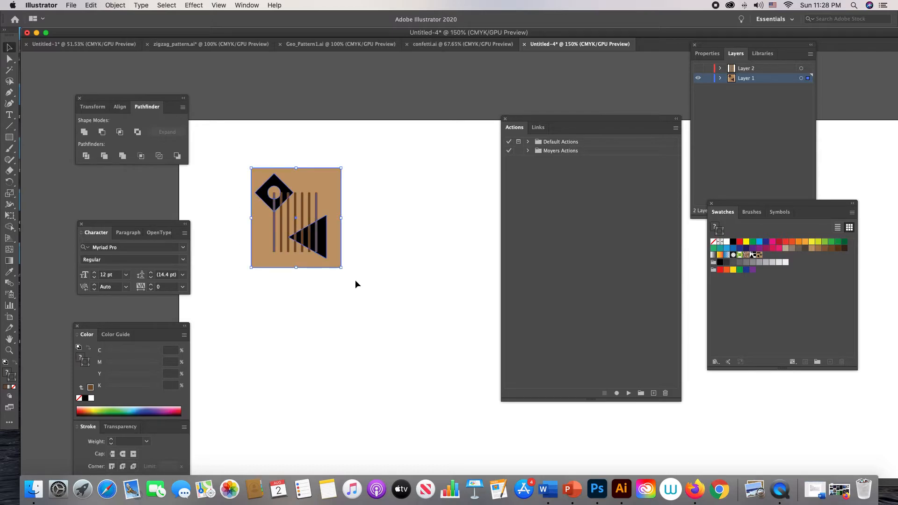
key(a)
key(v)
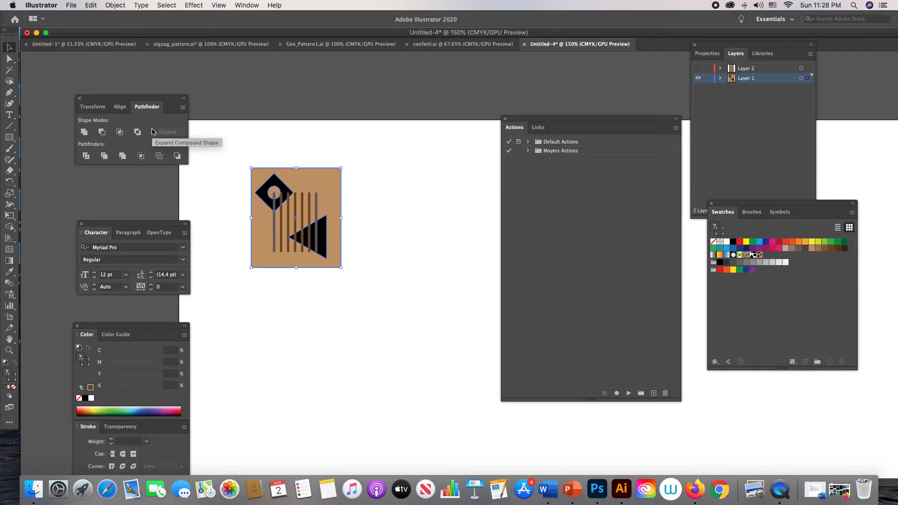
key(F2)
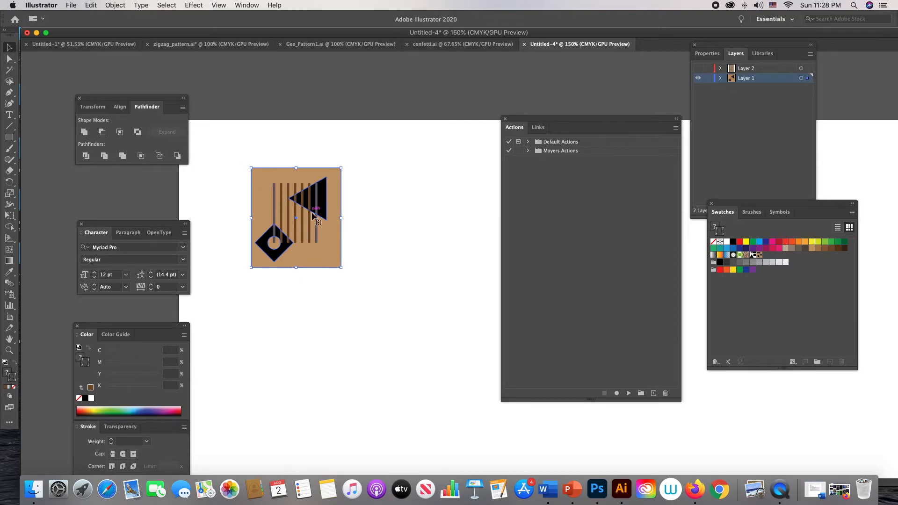
drag(320, 223, 321, 322)
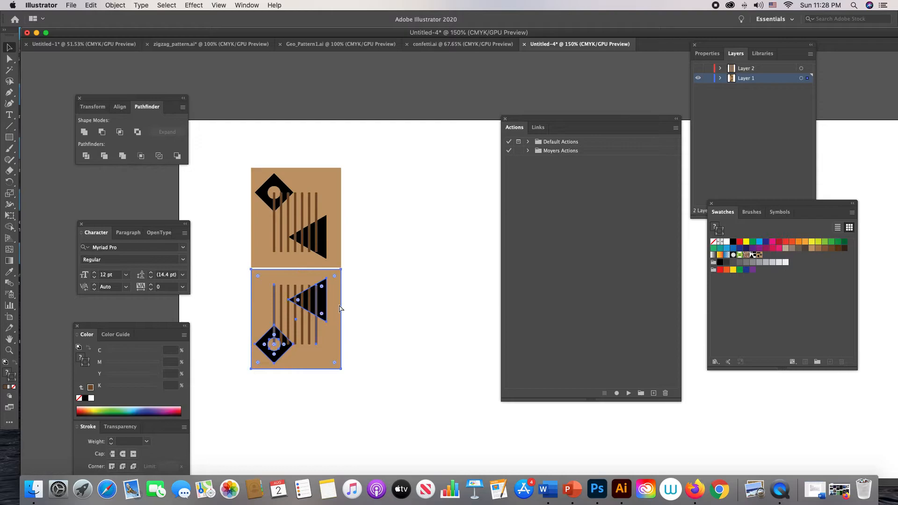
key(super+z)
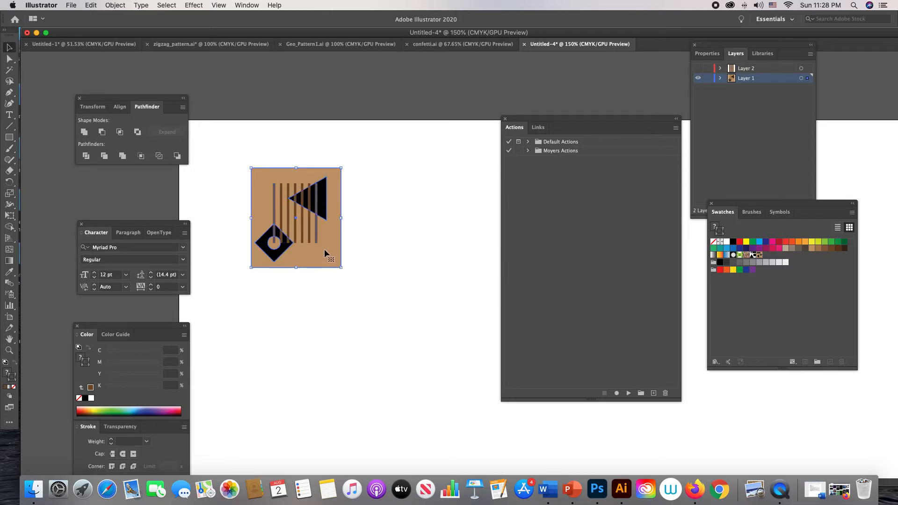
Flip the copied motif horizontally and place it flush against the original's right edge
key(super+z)
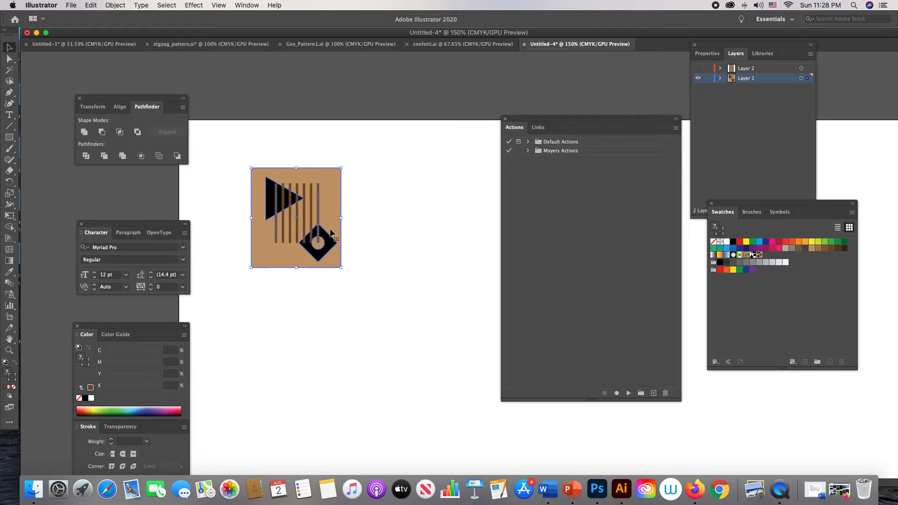
drag(339, 223, 416, 220)
click(372, 349)
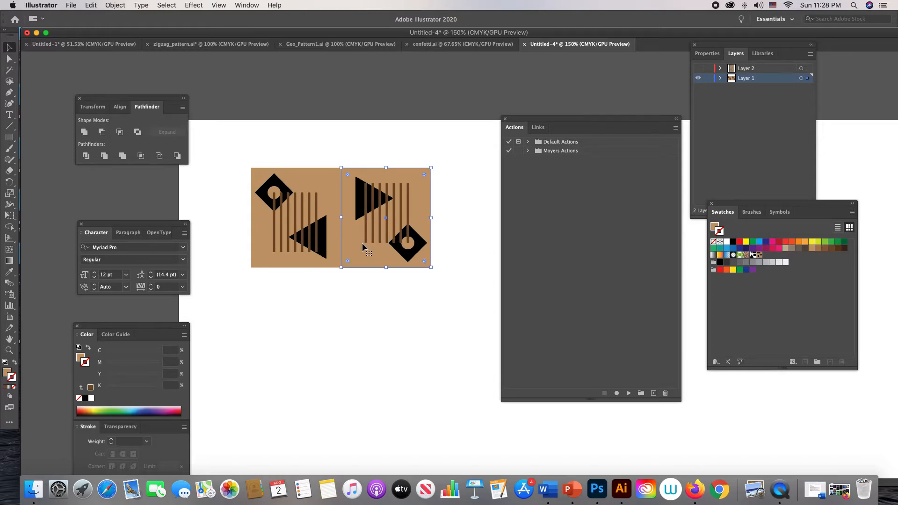
Stretch the right tile's tan square leftward to span both motifs, and send it behind all the shapes
click(339, 218)
drag(339, 218, 251, 219)
click(350, 244)
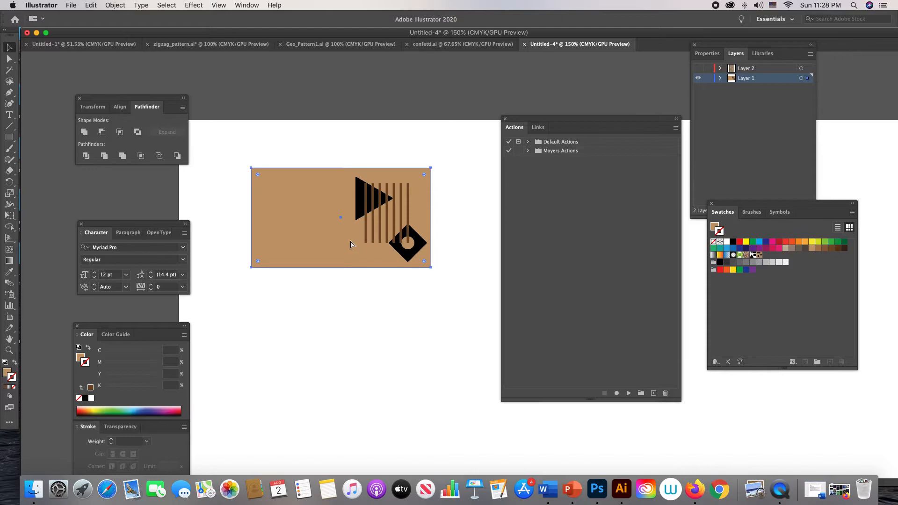
key(super+z)
click(319, 189)
key(super+shift+a)
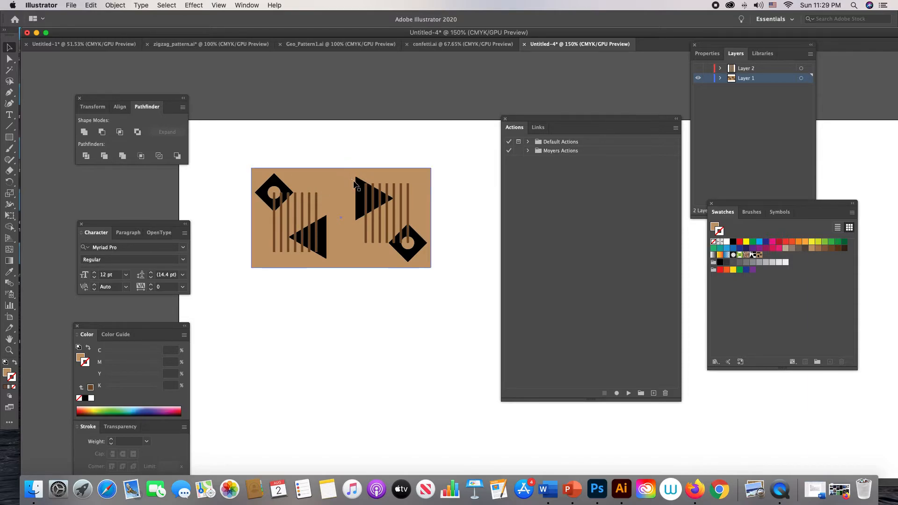
Move the right motif's triangle, lines and diamond together to the left, closer to the first motif
click(364, 191)
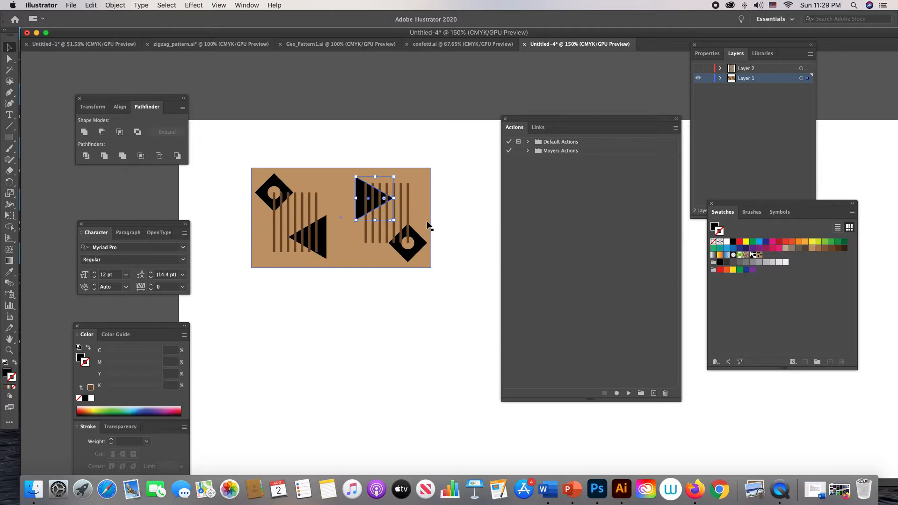
shift+click(410, 230)
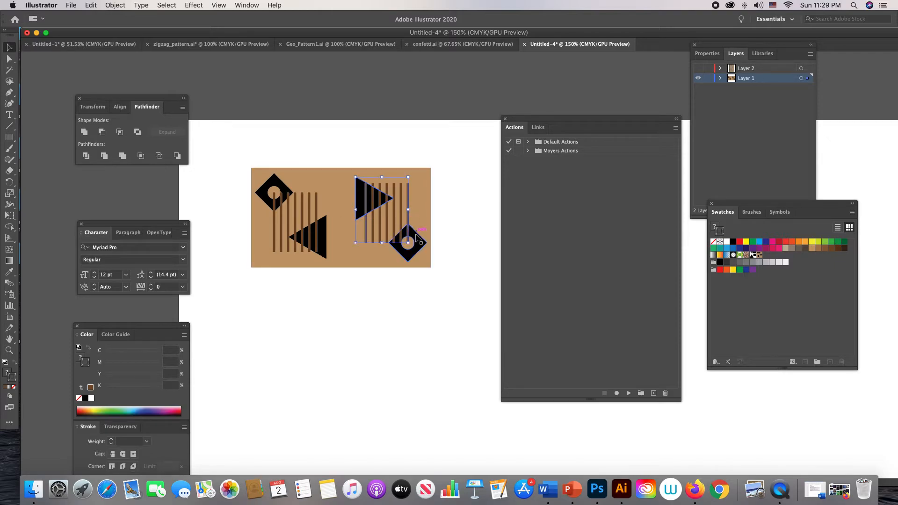
drag(416, 239, 398, 238)
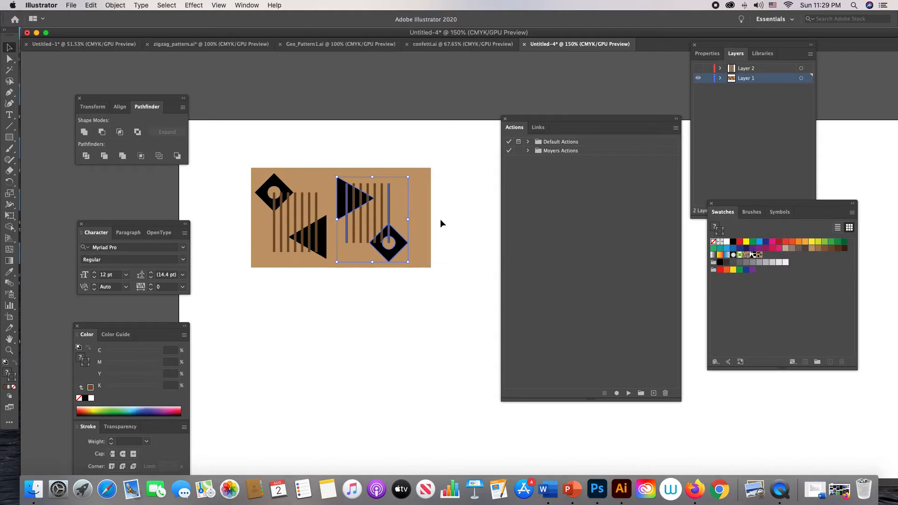
click(441, 221)
Narrow the tan background from its right side so it ends just beyond the right diamond
click(418, 218)
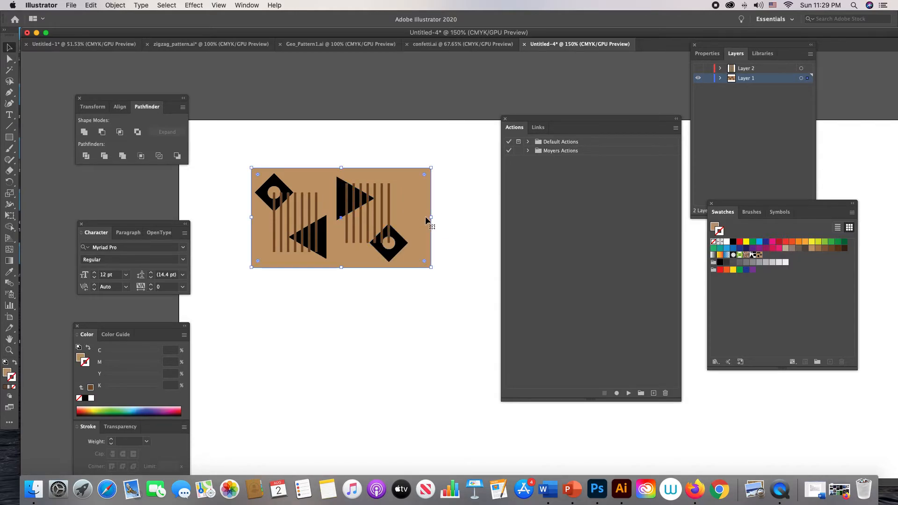
drag(430, 218, 411, 218)
click(448, 209)
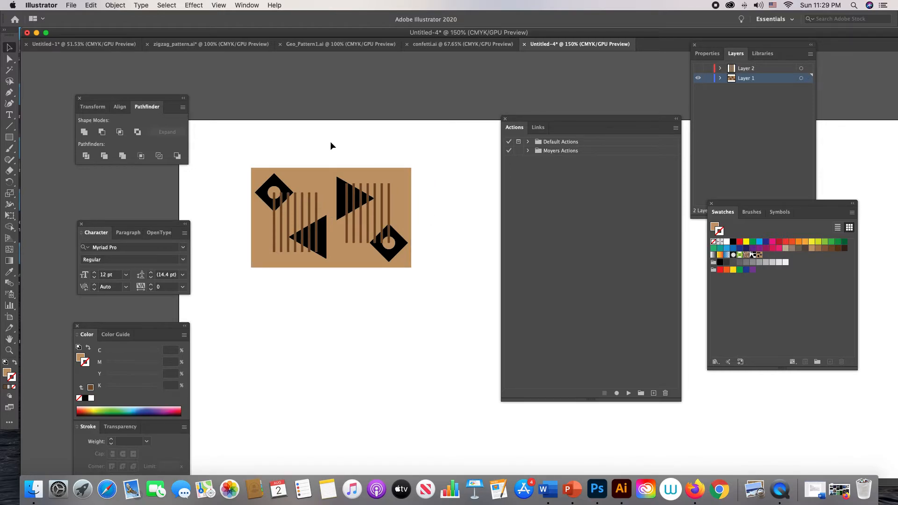
Save the entire two-motif tile as a new pattern swatch, and deselect the artwork
drag(243, 159, 417, 284)
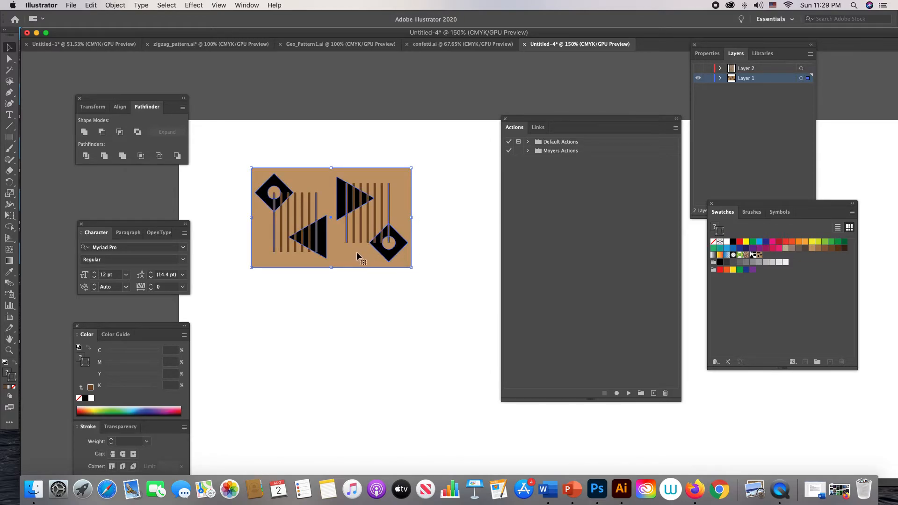
drag(357, 252, 769, 262)
click(453, 186)
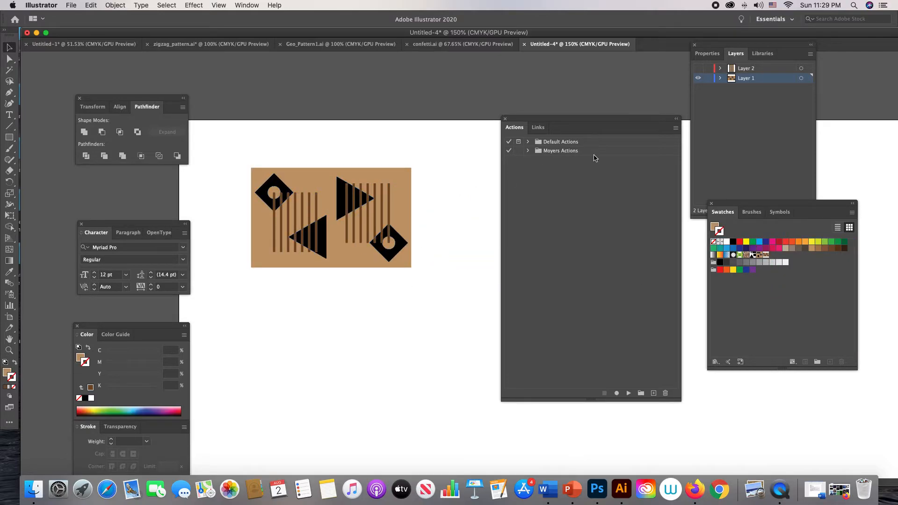
Show Layer 2 and fill its large rectangle with New Pattern Swatch 7
click(699, 68)
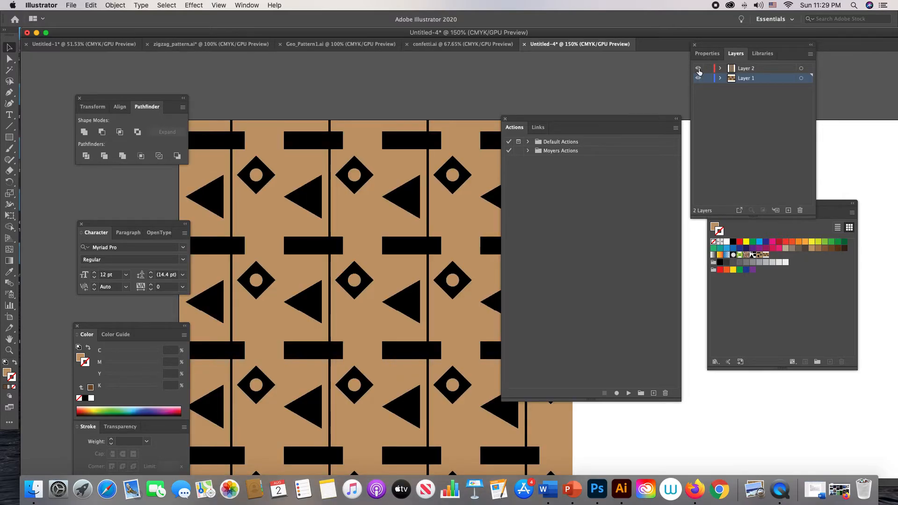
click(715, 228)
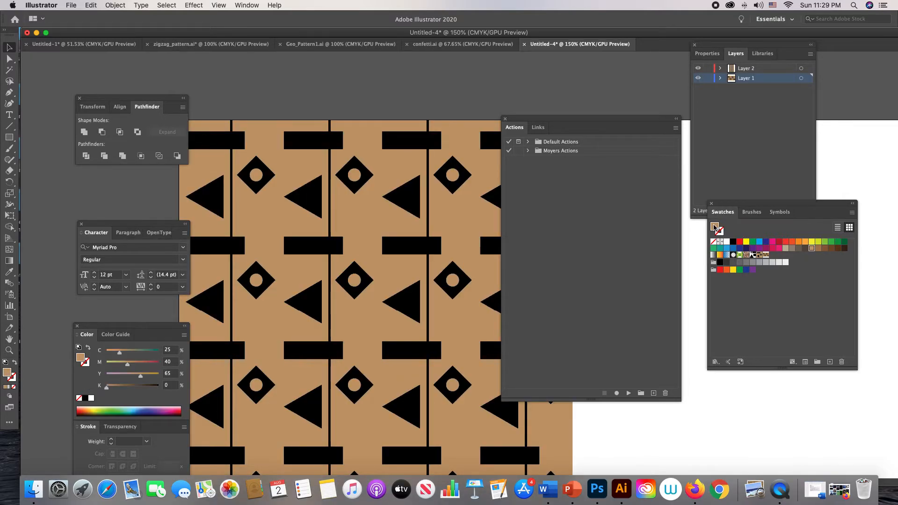
click(766, 255)
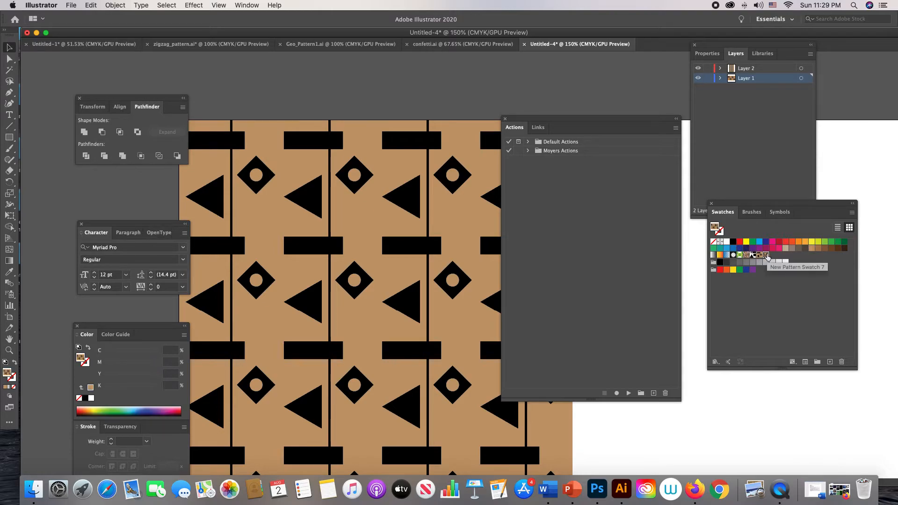
click(432, 218)
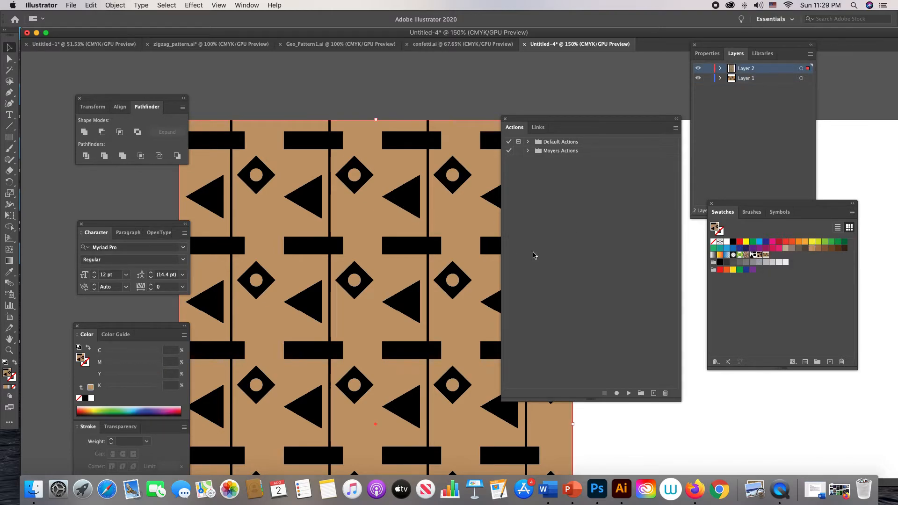
click(766, 255)
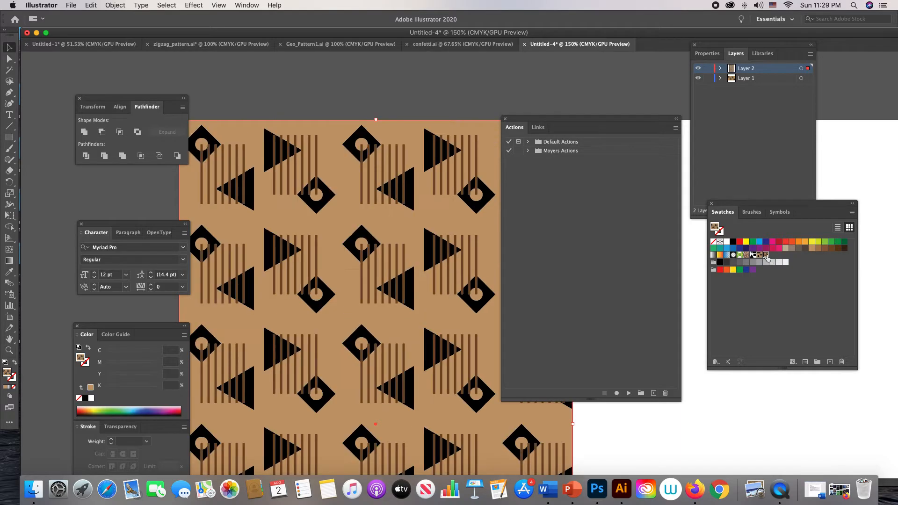
click(537, 96)
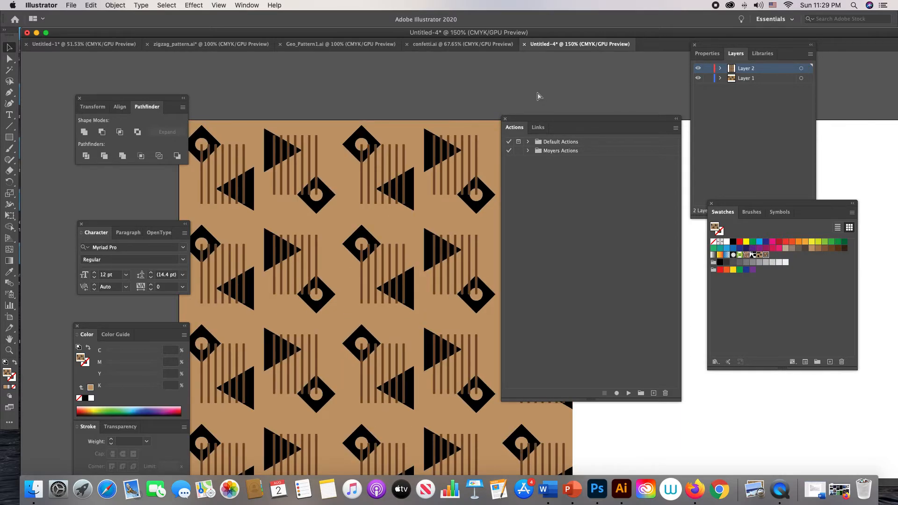
key(super+minus)
key(super+minus)
key(super+minus)
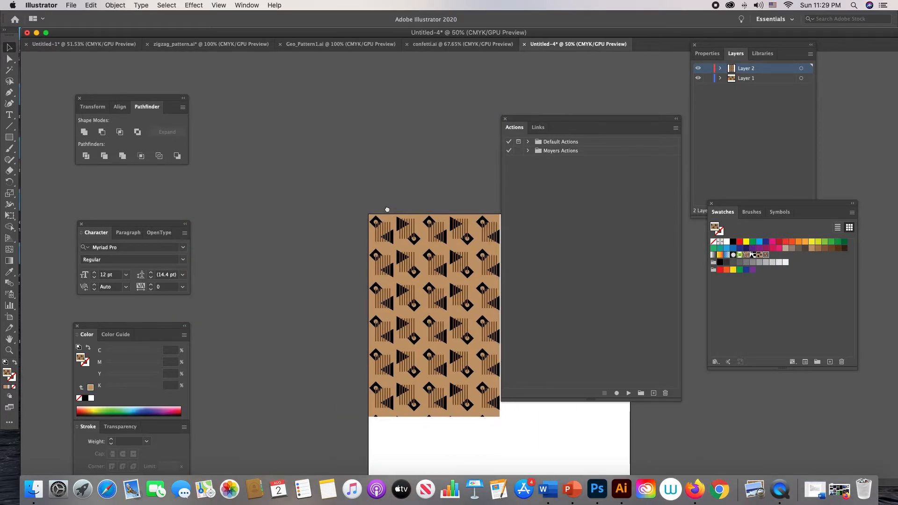
drag(389, 212, 360, 189)
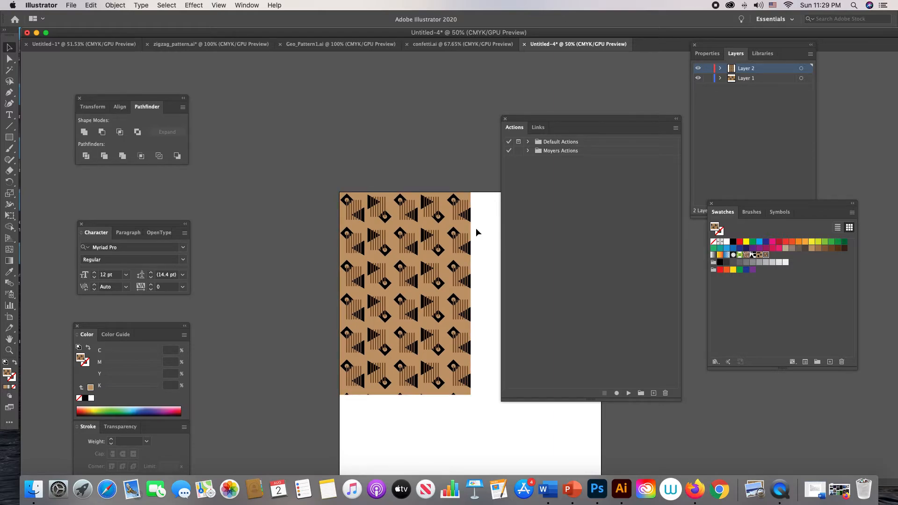
Delete the large pattern-filled rectangle on Layer 2
click(404, 255)
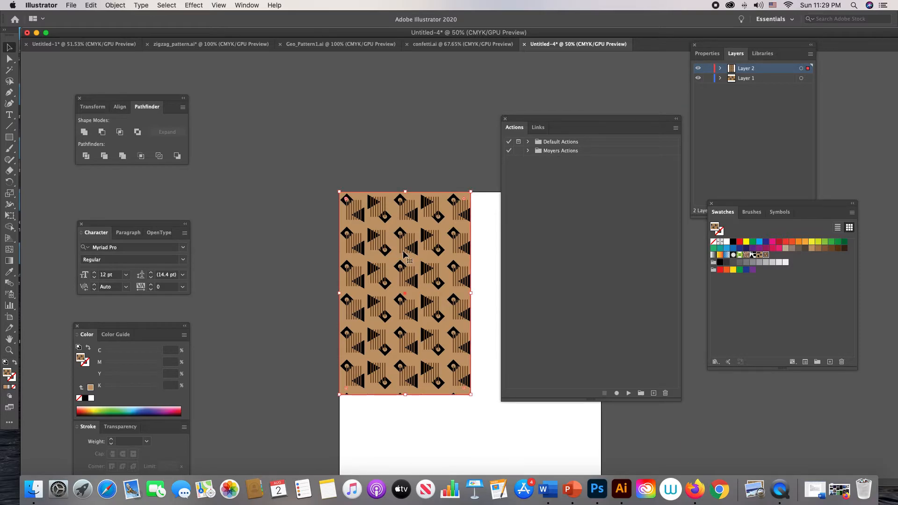
key(Delete)
Move the right motif's triangle, lines and diamond together up and to the left, so they sit closer to the first motif
key(z)
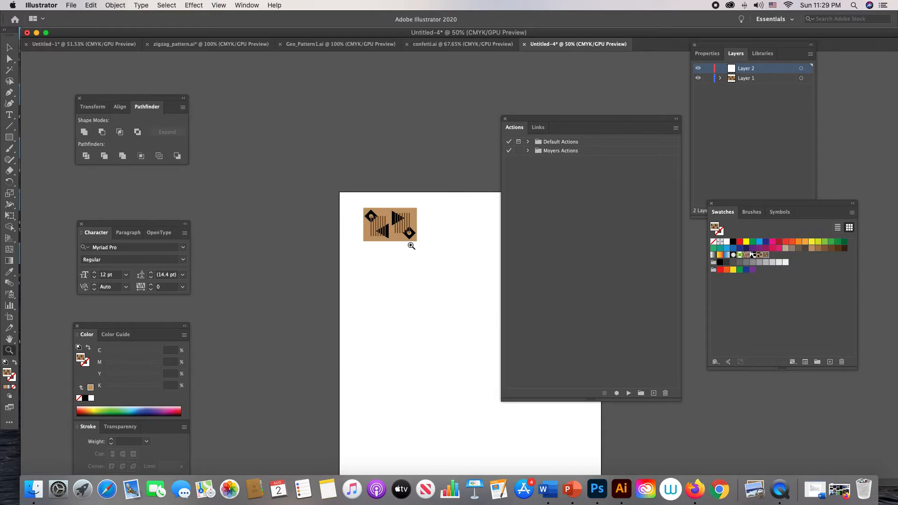
click(412, 245)
click(426, 251)
drag(438, 252, 253, 226)
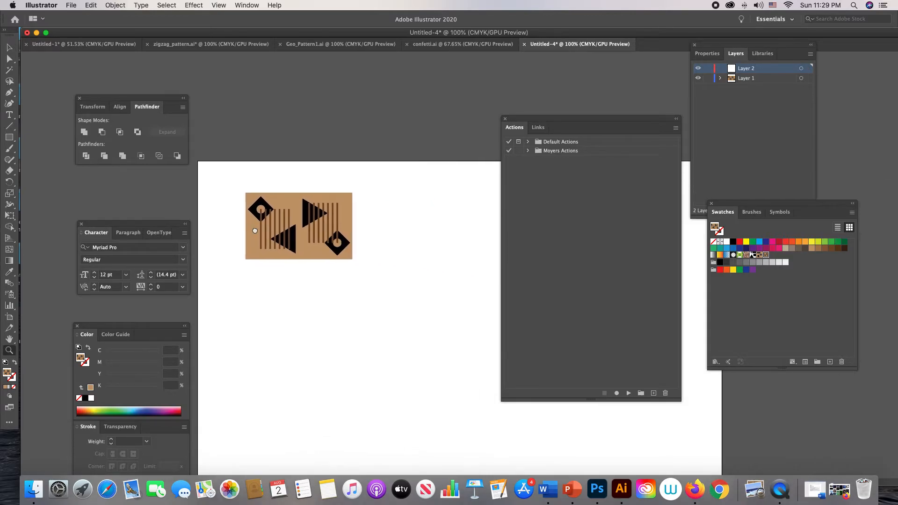
click(313, 230)
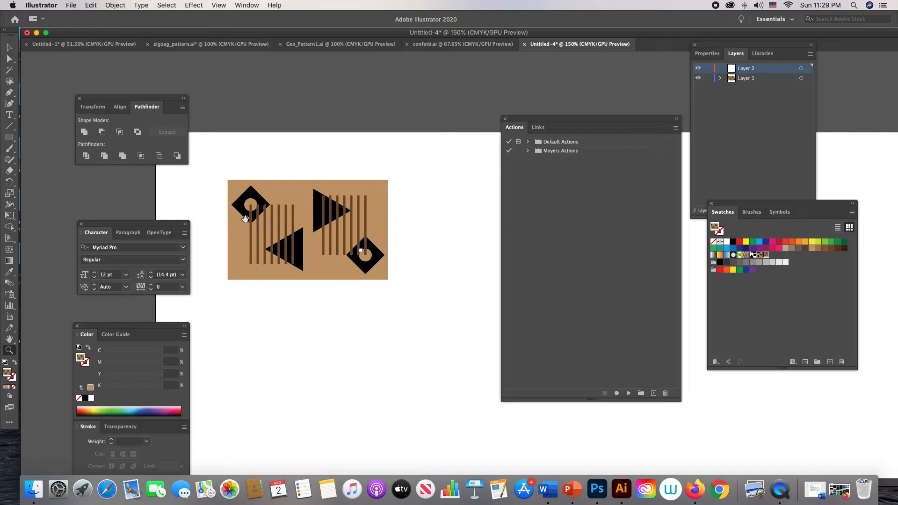
click(10, 47)
click(329, 216)
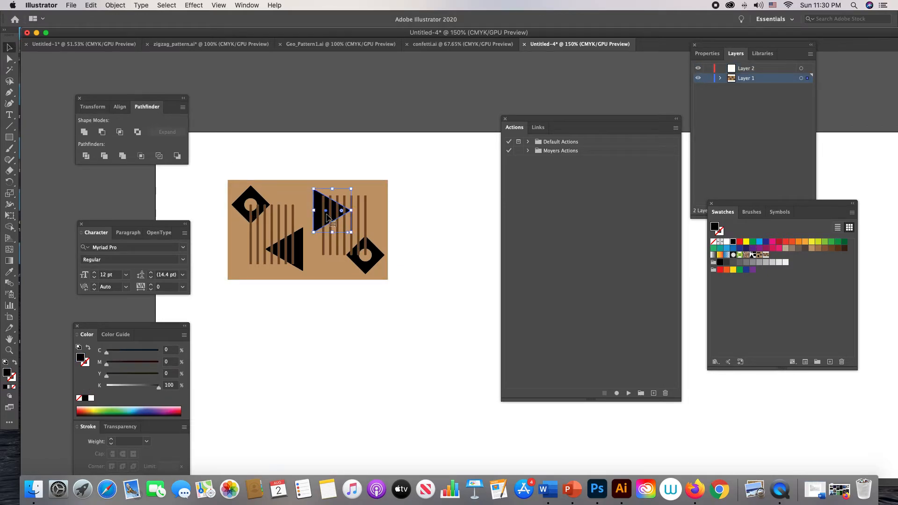
shift+click(366, 234)
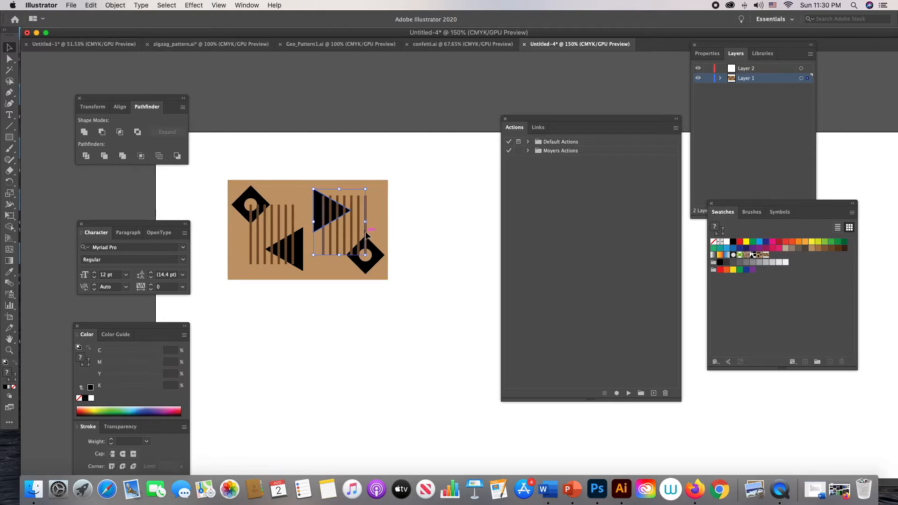
shift+click(372, 245)
drag(373, 245, 361, 229)
Resize the tan background to fit the motifs: narrow its right side, extend its upper edge above the triangle, and raise its lower edge slightly
click(381, 211)
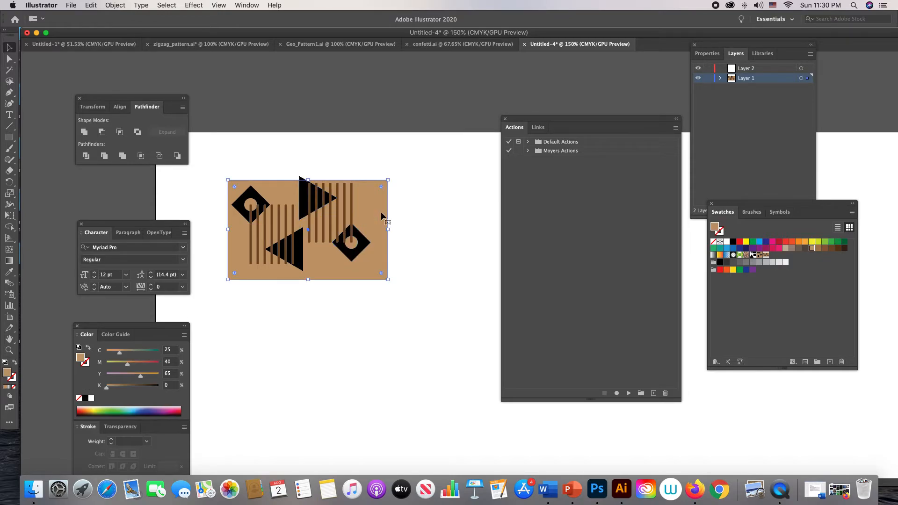
drag(388, 229, 373, 228)
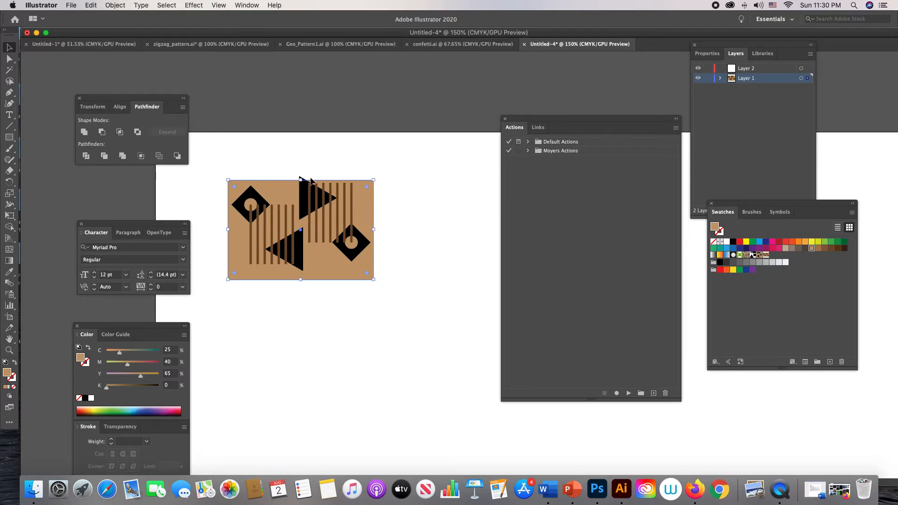
drag(300, 180, 300, 173)
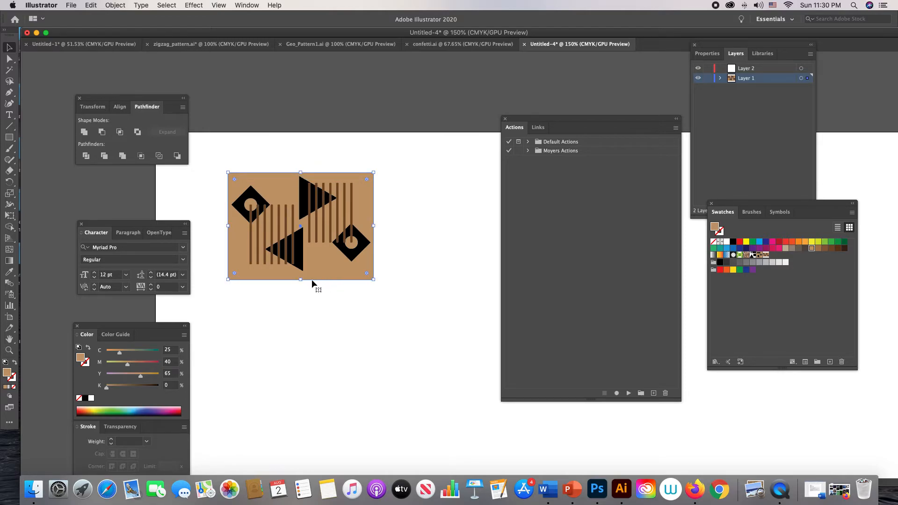
drag(300, 280, 300, 275)
click(339, 306)
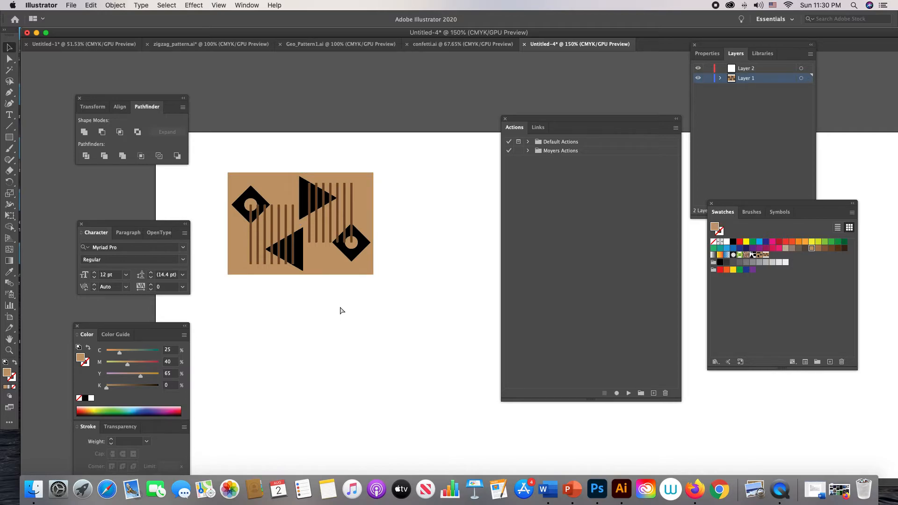
Save the whole tightened two-motif tile as a new pattern swatch, and deselect the artwork
key(super+minus)
key(super+minus)
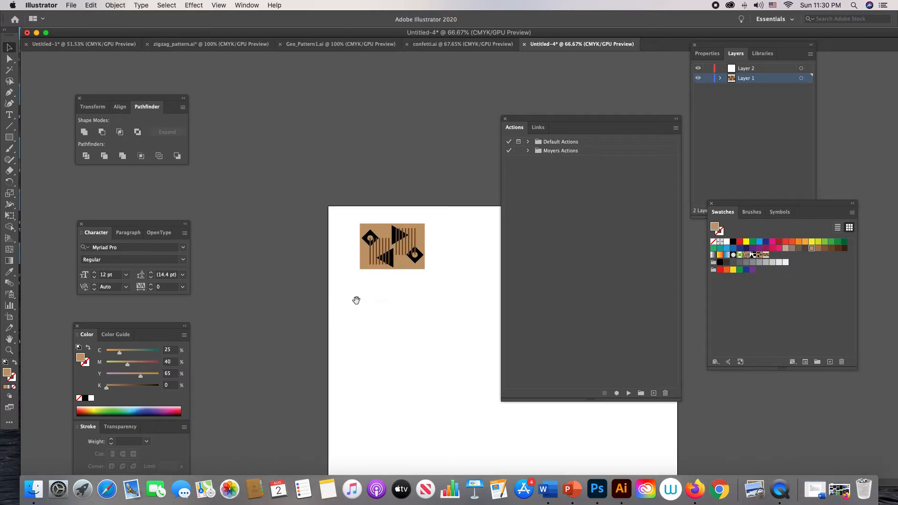
scroll(336, 296, right, 5)
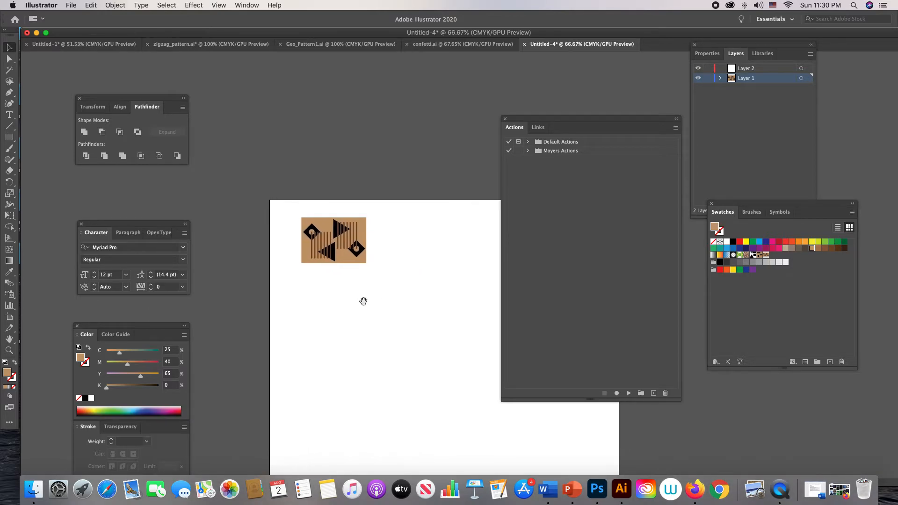
drag(277, 198, 385, 298)
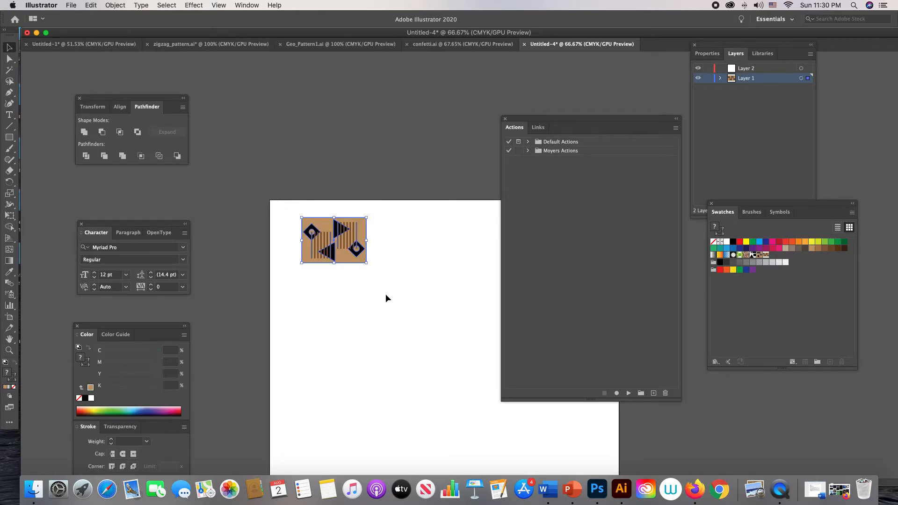
drag(344, 254, 773, 258)
click(481, 140)
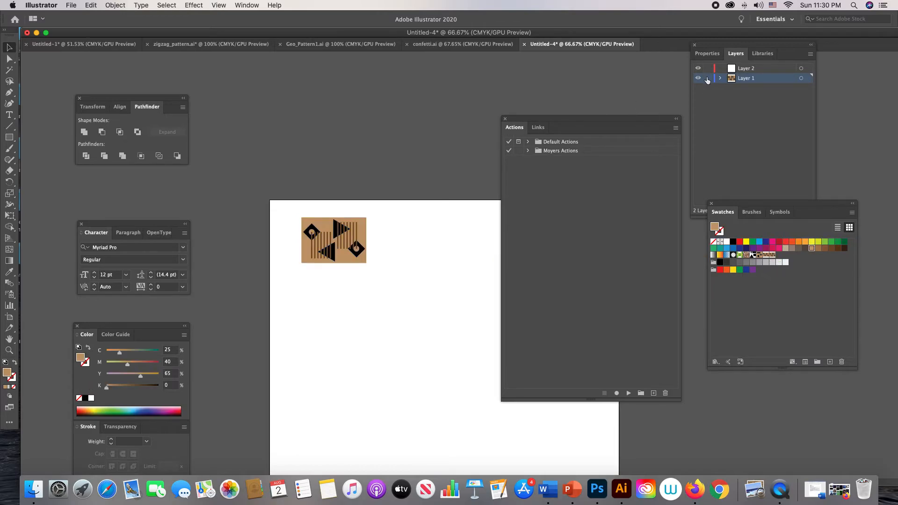
Hide Layer 1, draw a rectangle half the artboard's width from its upper-left corner on Layer 2, and fill it with the newest pattern swatch
click(746, 70)
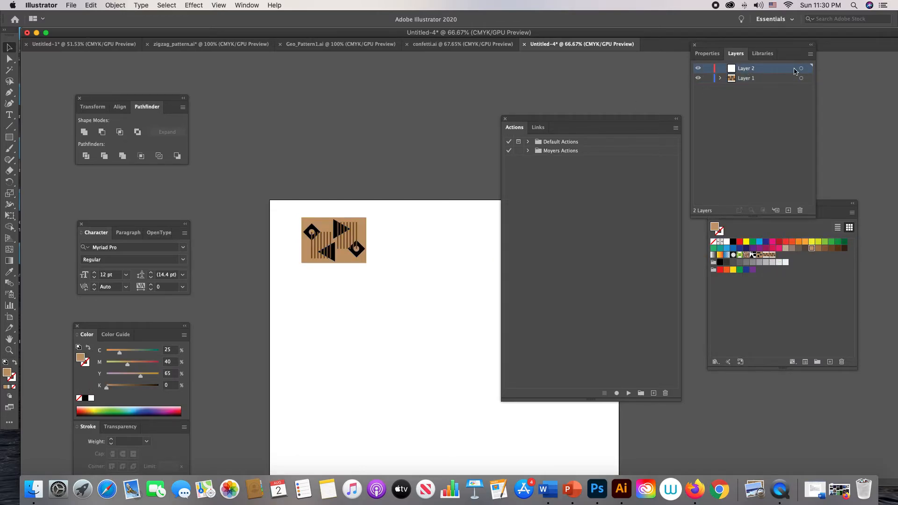
click(697, 78)
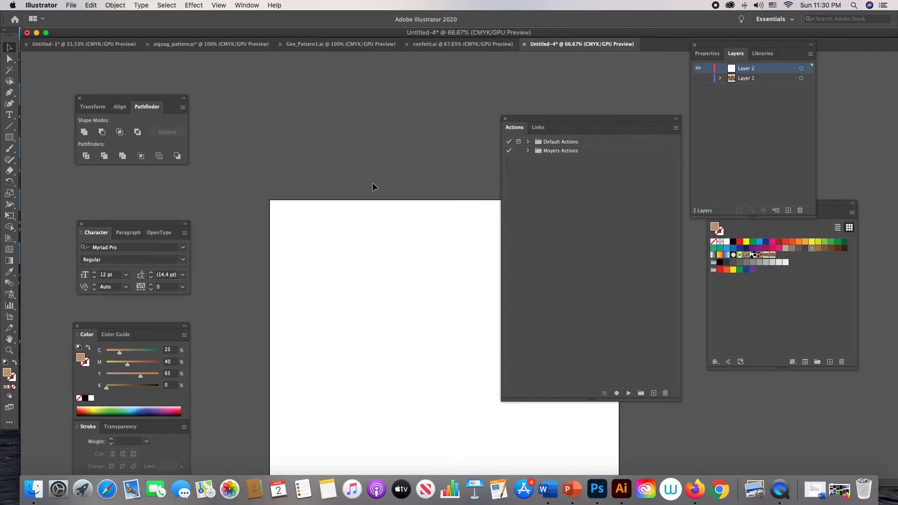
scroll(358, 153, down, 1)
scroll(358, 152, down, 2)
scroll(358, 153, right, 1)
key(m)
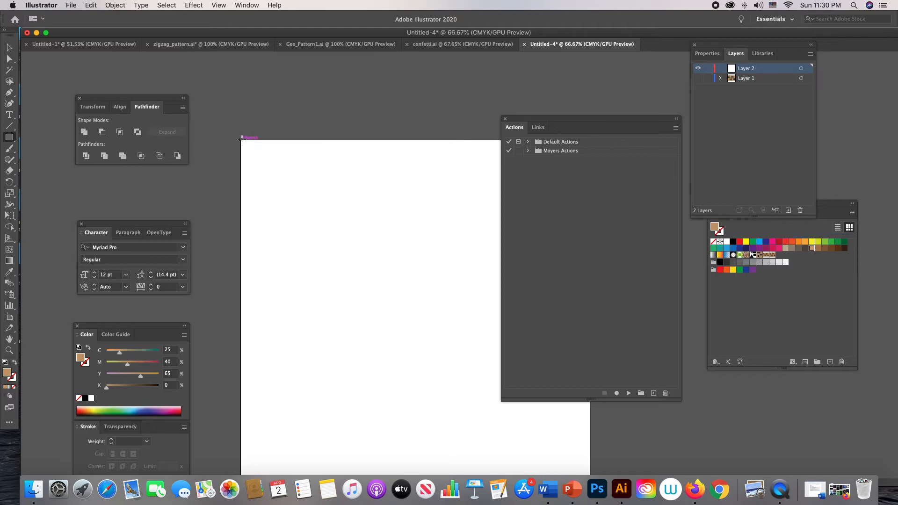
mouse_move(241, 139)
mouse_down()
mouse_move(452, 412)
mouse_move(421, 420)
mouse_move(441, 477)
mouse_move(399, 158)
mouse_move(431, 170)
mouse_move(413, 189)
mouse_move(415, 211)
mouse_up()
drag(433, 172, 408, 330)
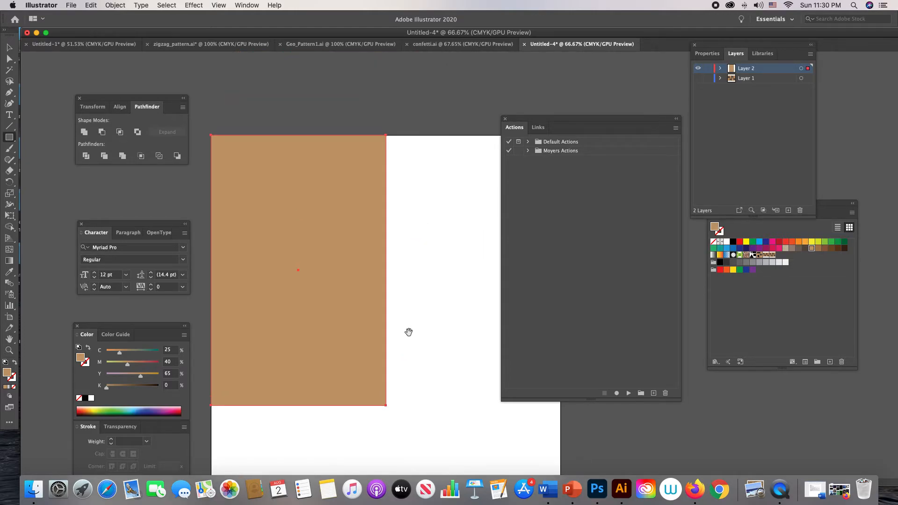
click(772, 254)
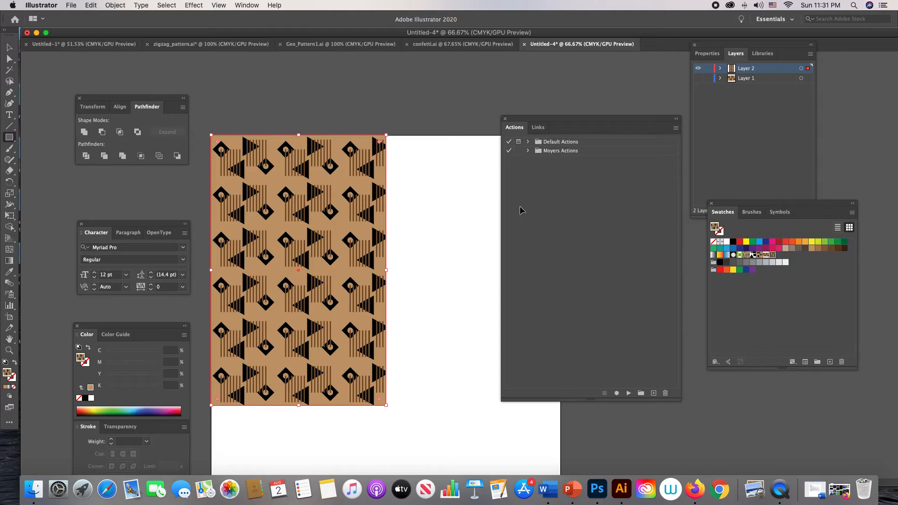
Duplicate the patterned rectangle beside the original so the pattern spans the artboard's full width, and deselect
key(super+minus)
drag(456, 230, 312, 209)
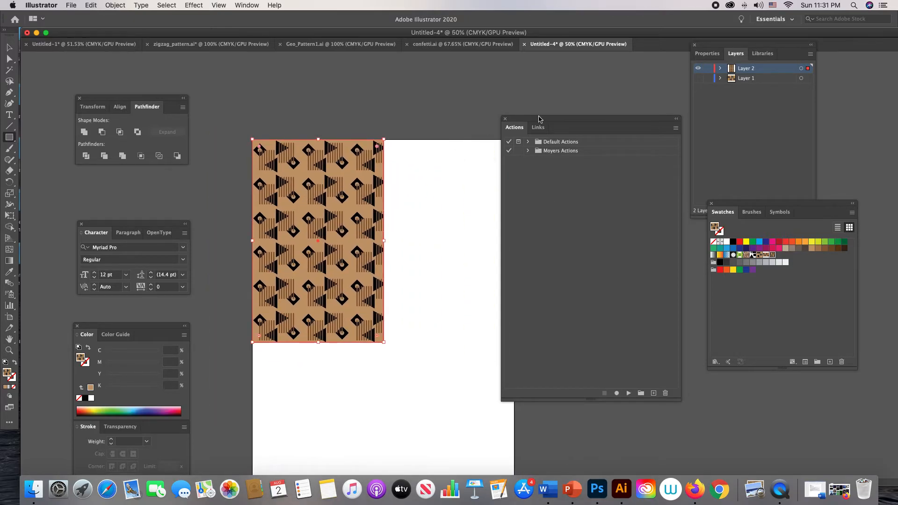
drag(537, 120, 578, 220)
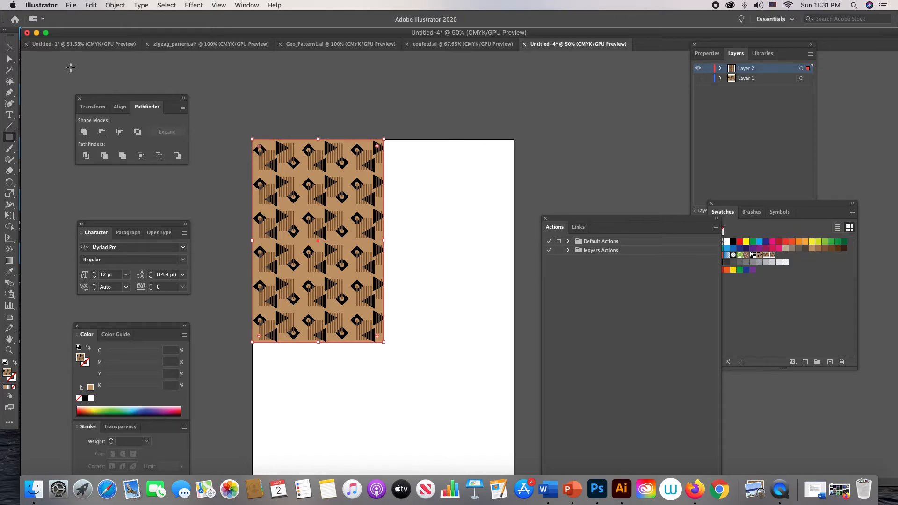
click(8, 47)
click(339, 86)
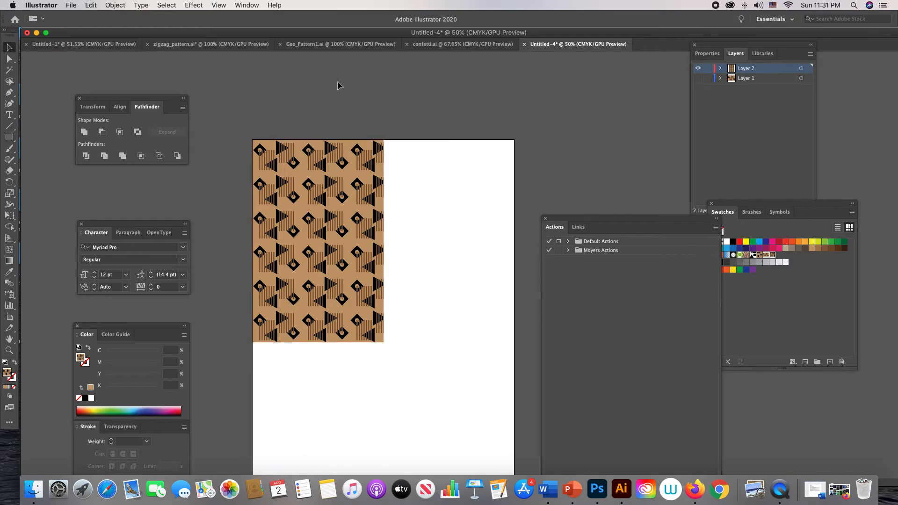
drag(335, 217, 466, 227)
click(431, 93)
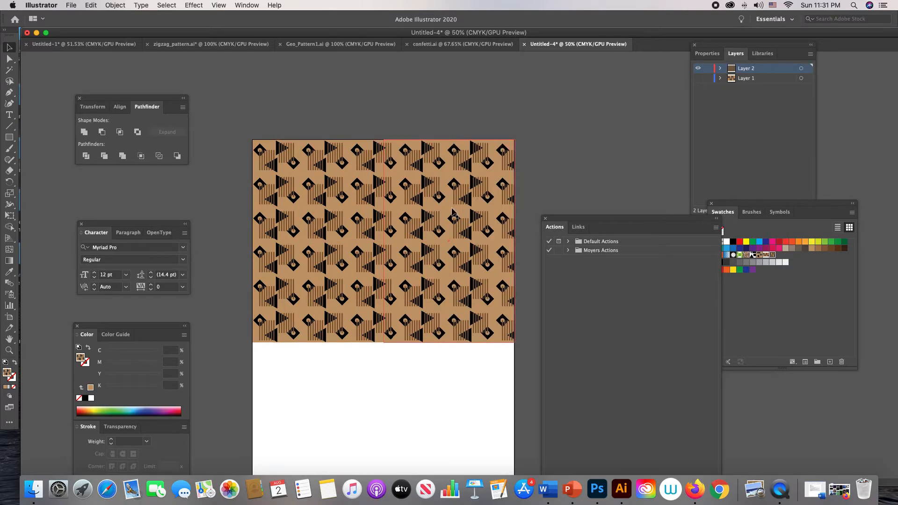
Duplicate the newest two-motif pattern swatch and open the copy in pattern editing mode
click(773, 256)
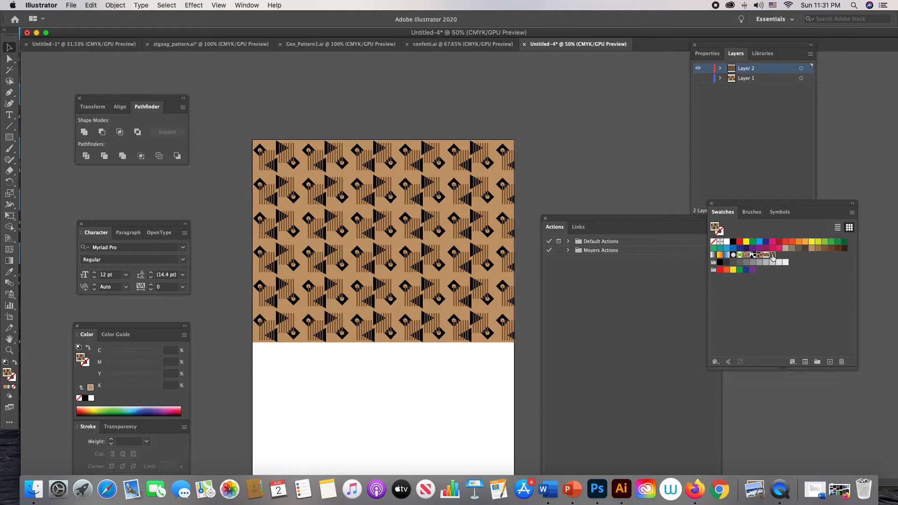
drag(772, 257, 830, 362)
click(851, 213)
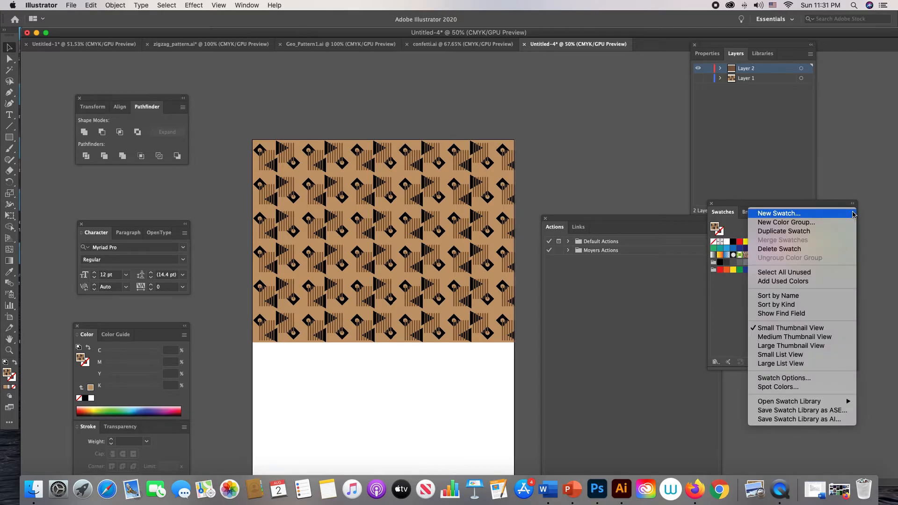
click(813, 231)
click(778, 256)
double_click(778, 255)
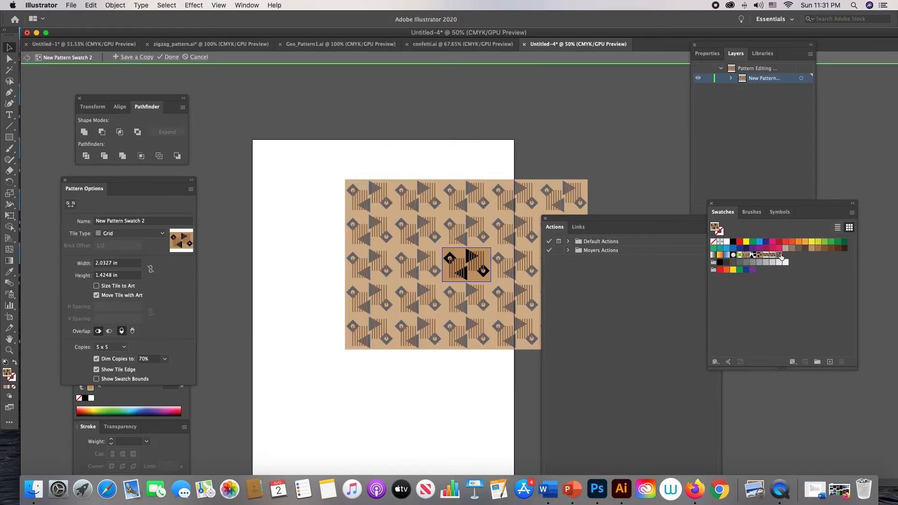
Select all the black triangles and diamonds in the tile with the Magic Wand and fill them with the C=75 M=0 Y=100 K=0 green
key(z)
click(488, 290)
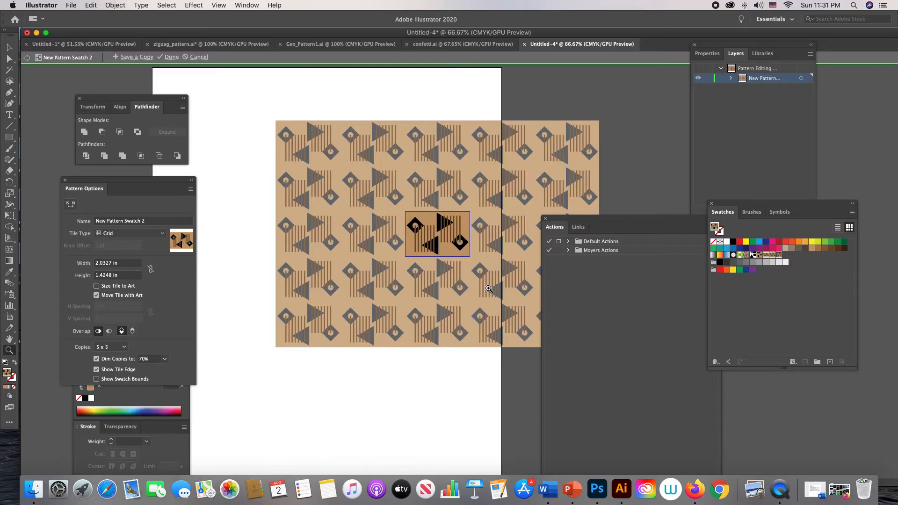
click(467, 247)
click(461, 260)
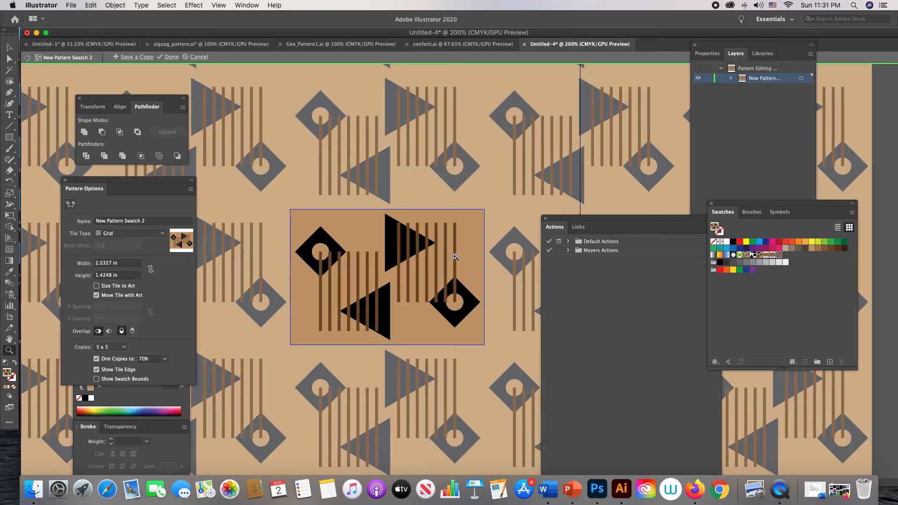
key(shift+m)
key(y)
click(322, 236)
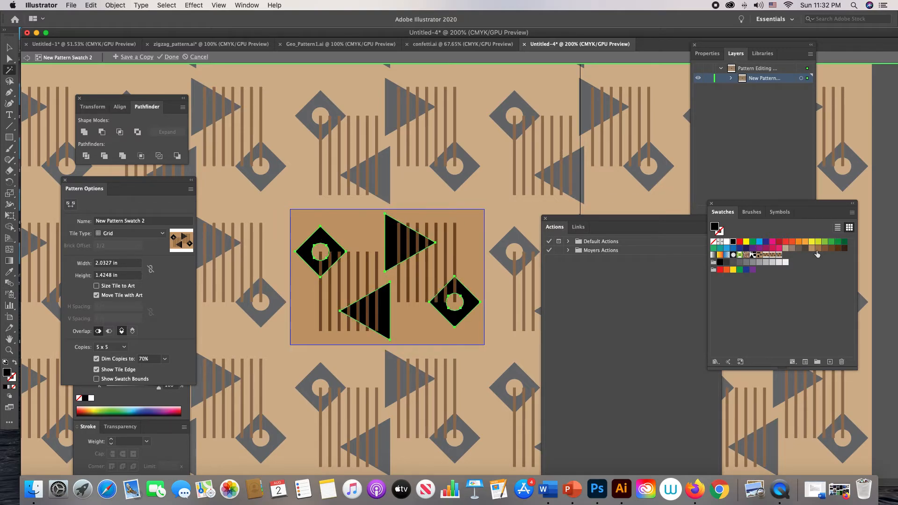
click(831, 242)
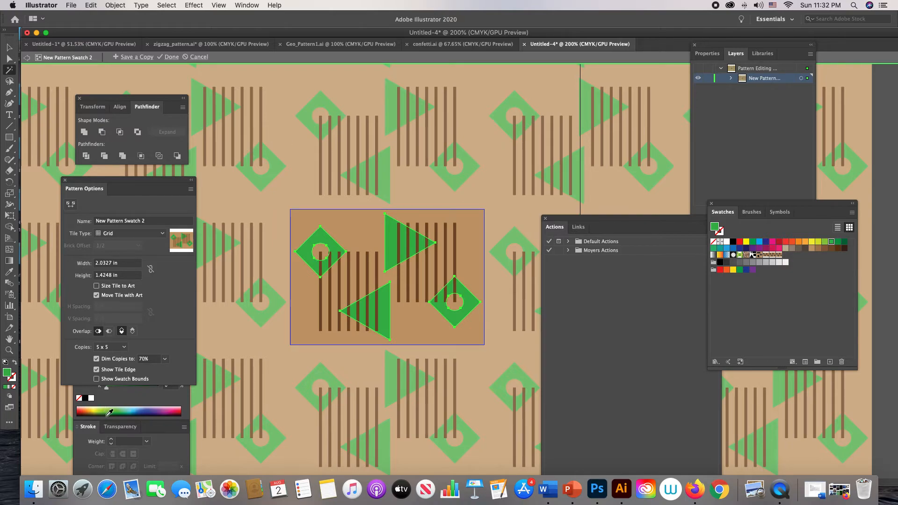
Tone the shapes' green fill down to C 55, M 0, Y 90, K 29
click(121, 402)
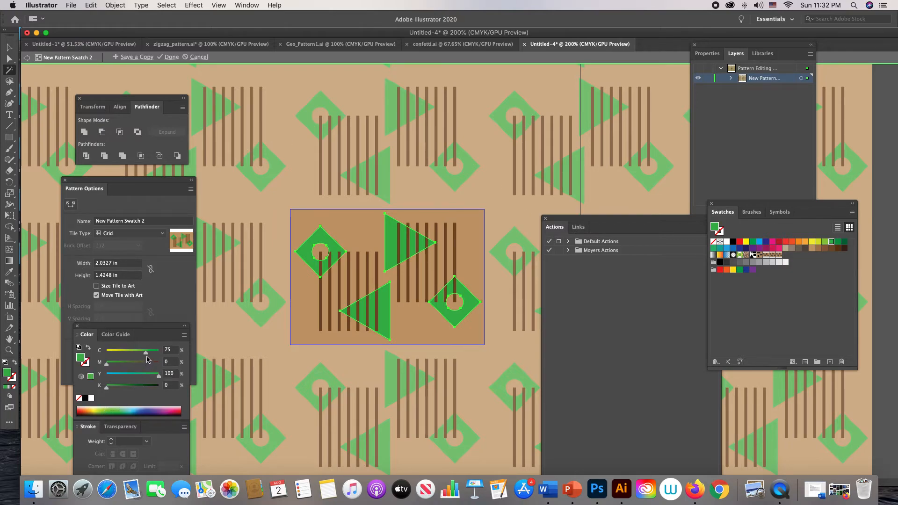
click(120, 386)
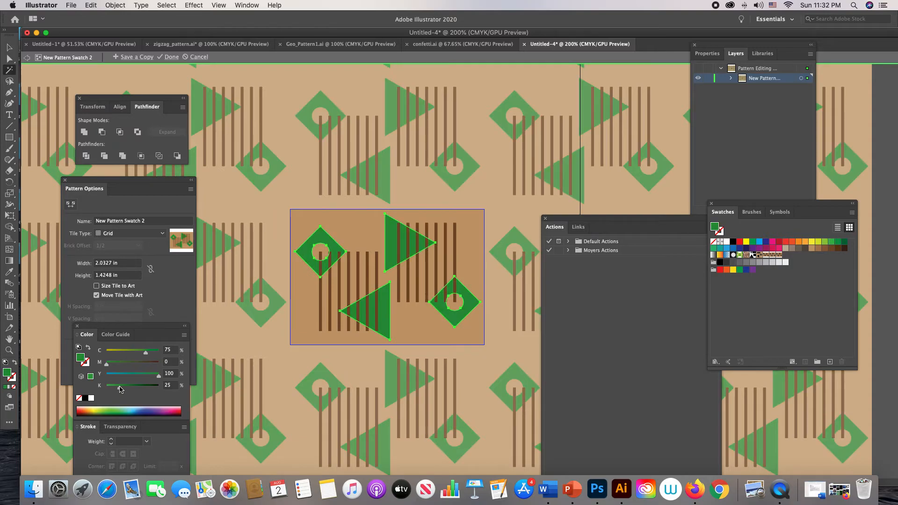
drag(145, 352, 135, 355)
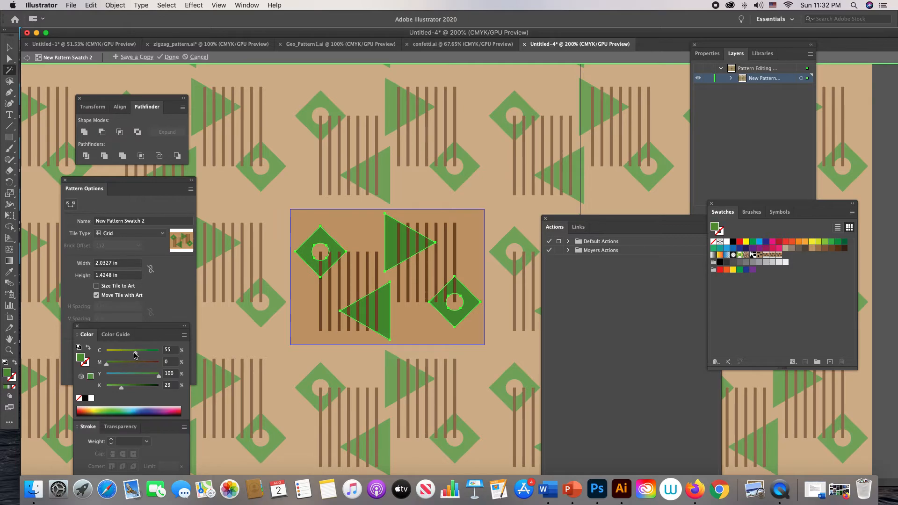
drag(158, 376, 156, 380)
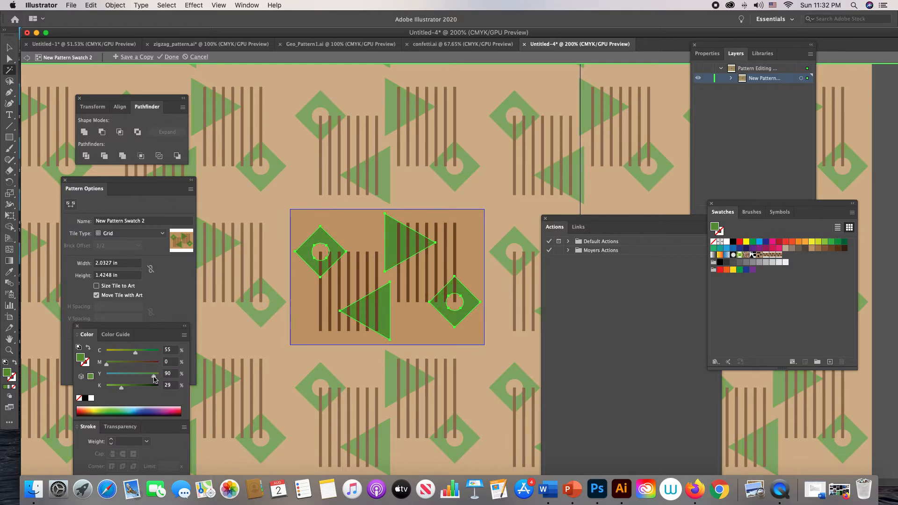
Select all the brown stripes in the tile and recolor their stroke to magenta C 35, M 100, Y 35, K 10
click(438, 277)
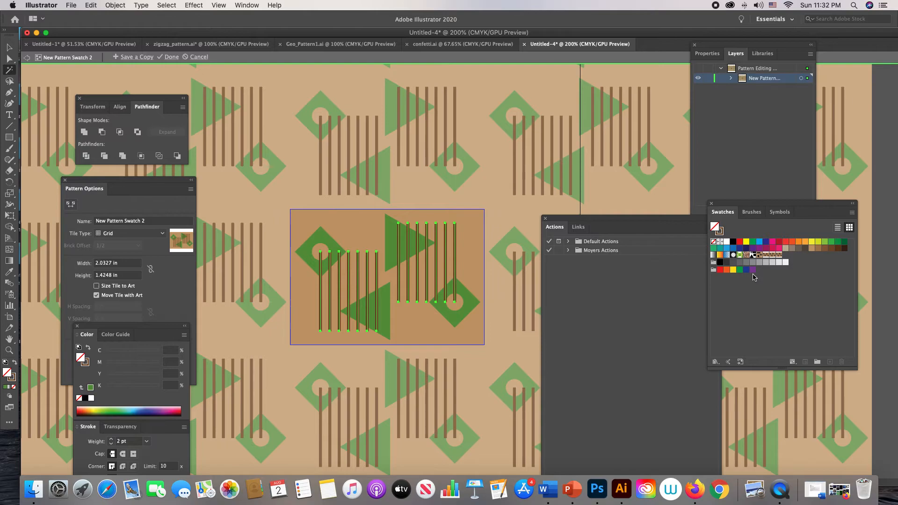
click(721, 232)
click(764, 249)
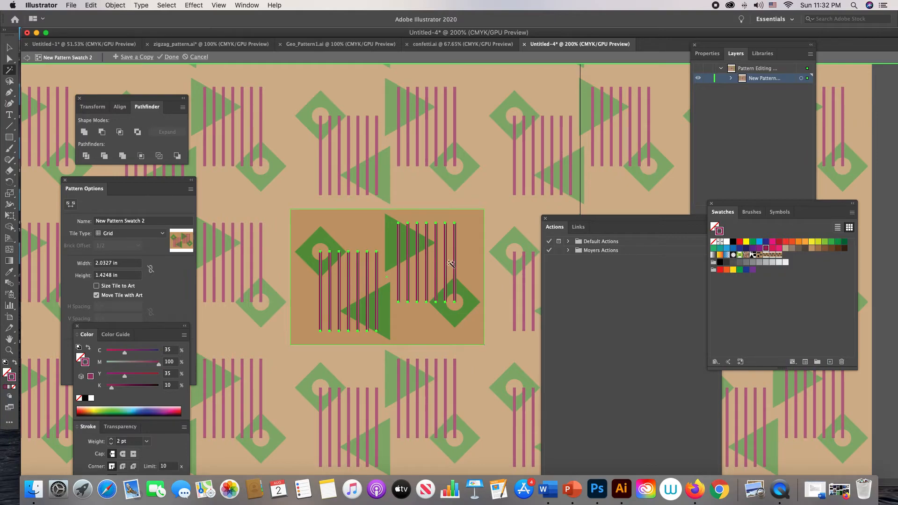
Fill the tile's tan background rectangle with the C=20 M=0 Y=100 K=0 yellow-green, leaving it without a stroke
click(423, 320)
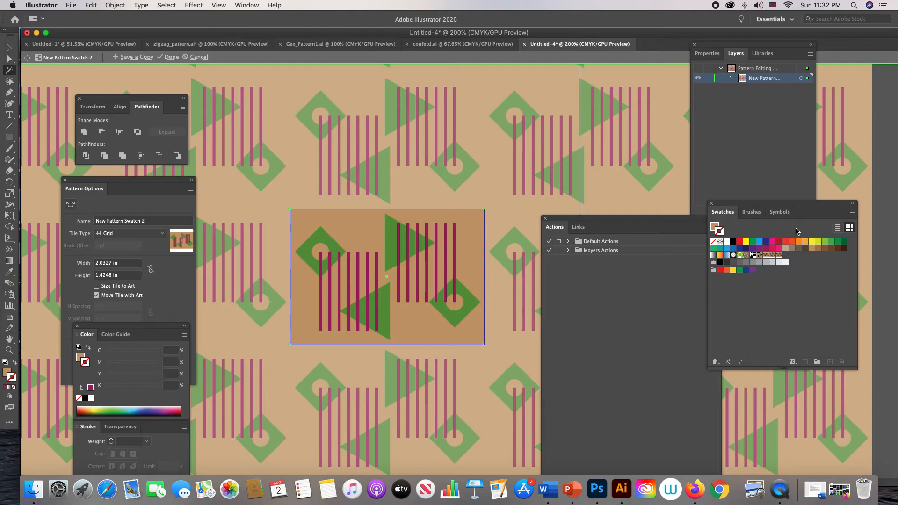
click(817, 242)
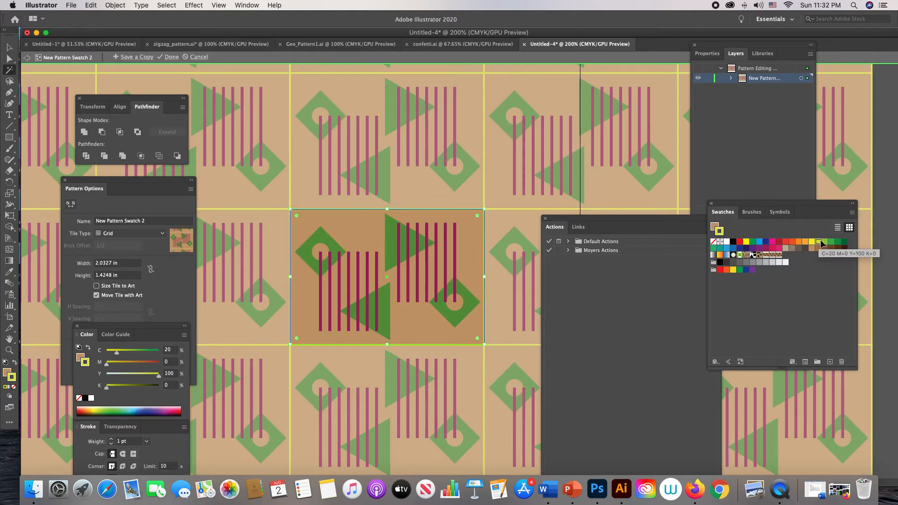
key(super+z)
click(714, 227)
click(818, 242)
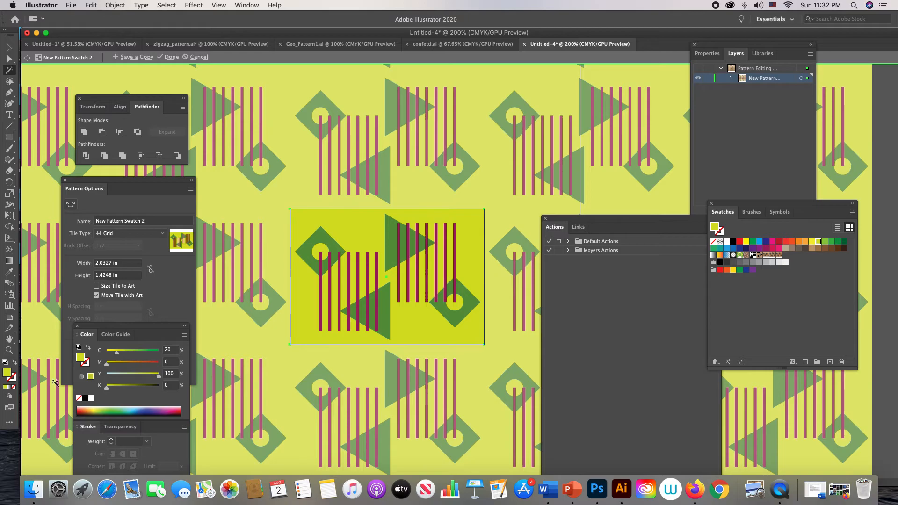
Warm the background fill to a muted yellow of C 0, M 10, Y 60, K 10
click(137, 374)
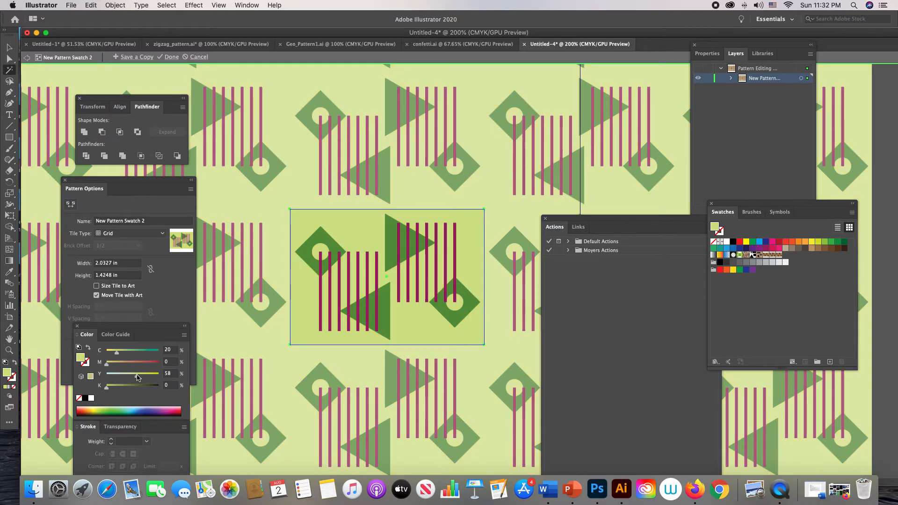
drag(116, 352, 107, 352)
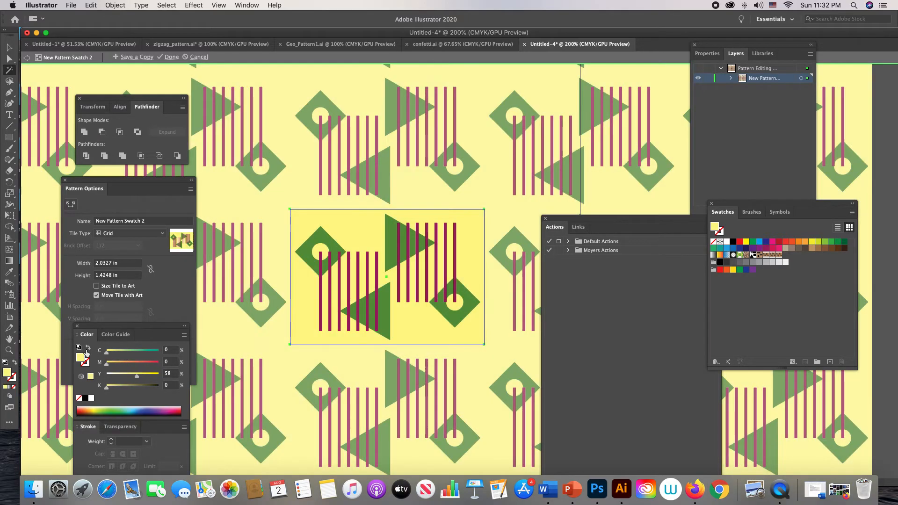
drag(139, 378, 138, 377)
click(114, 363)
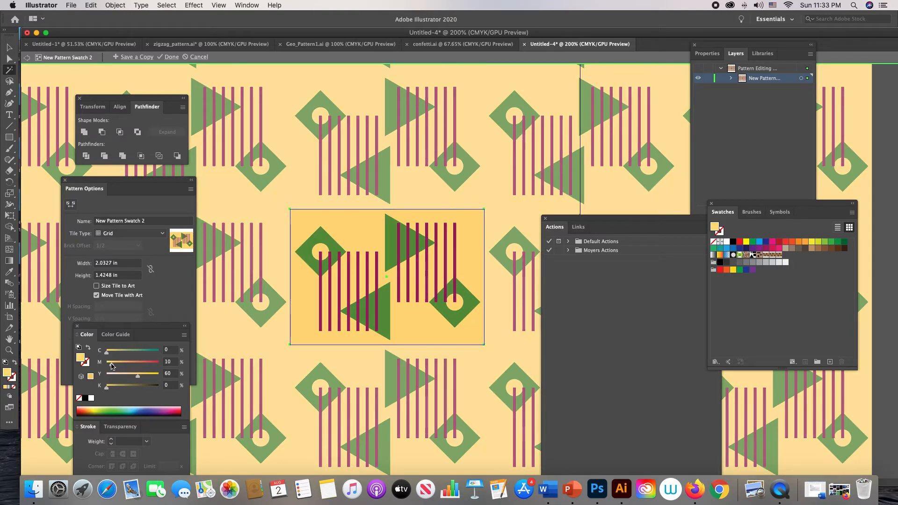
click(110, 386)
click(113, 388)
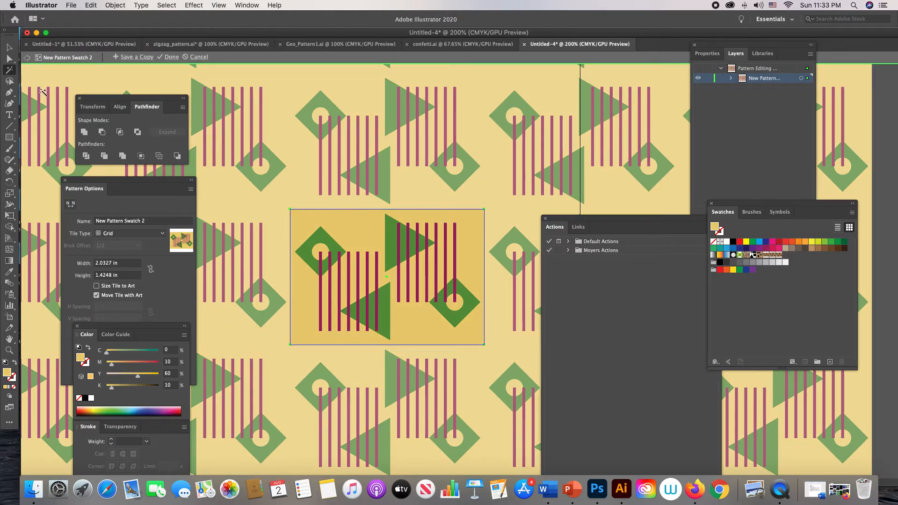
Recolor the upper triangle and upper diamond with a brown fill of C 55, M 60, Y 65, K 0, and deselect
click(9, 47)
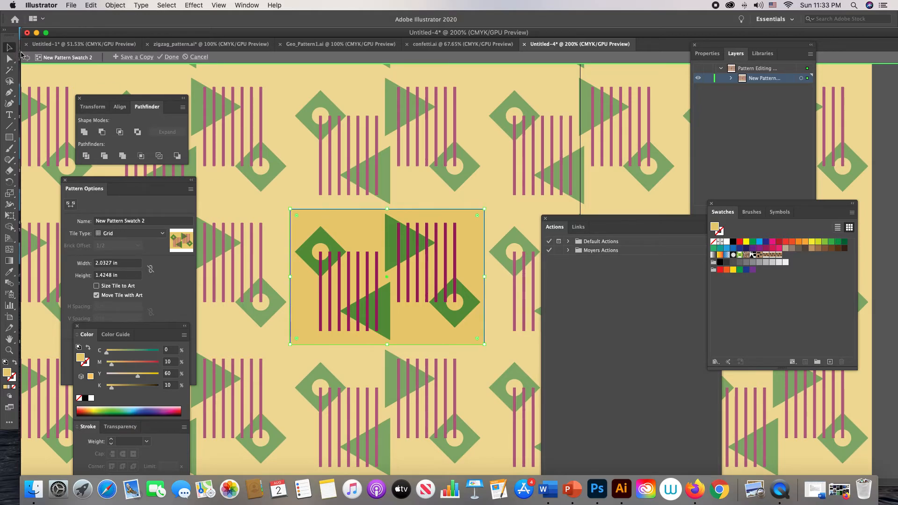
click(391, 224)
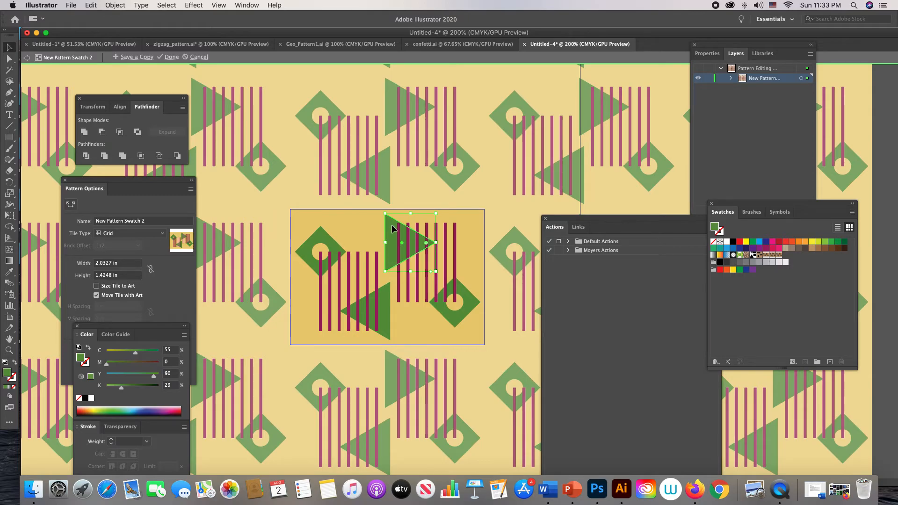
shift+click(328, 239)
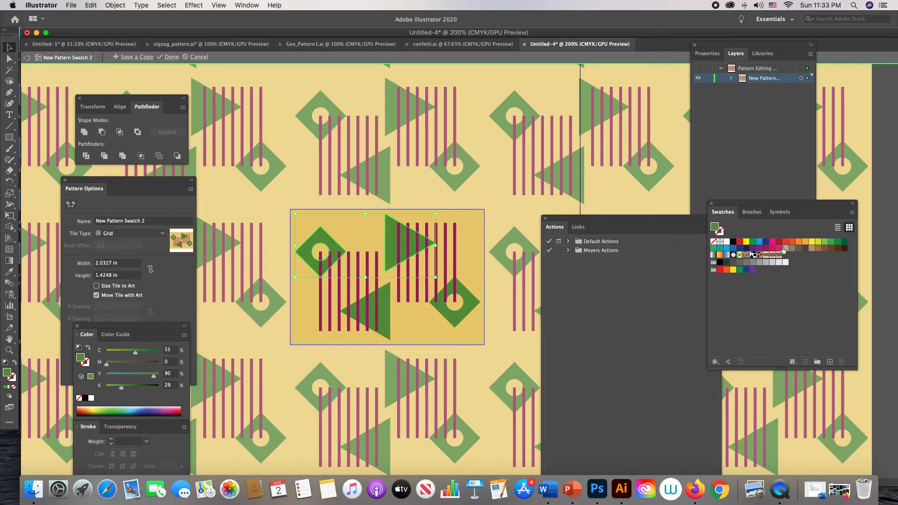
click(804, 248)
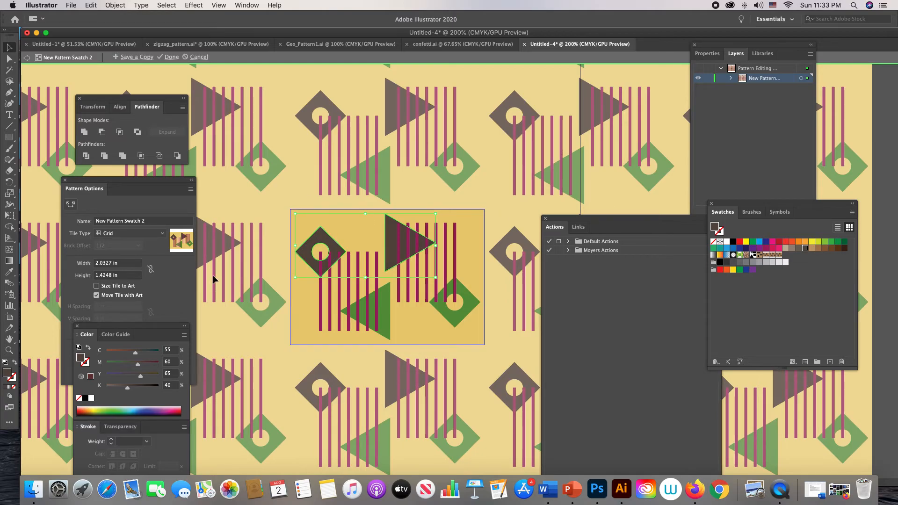
drag(116, 388, 104, 386)
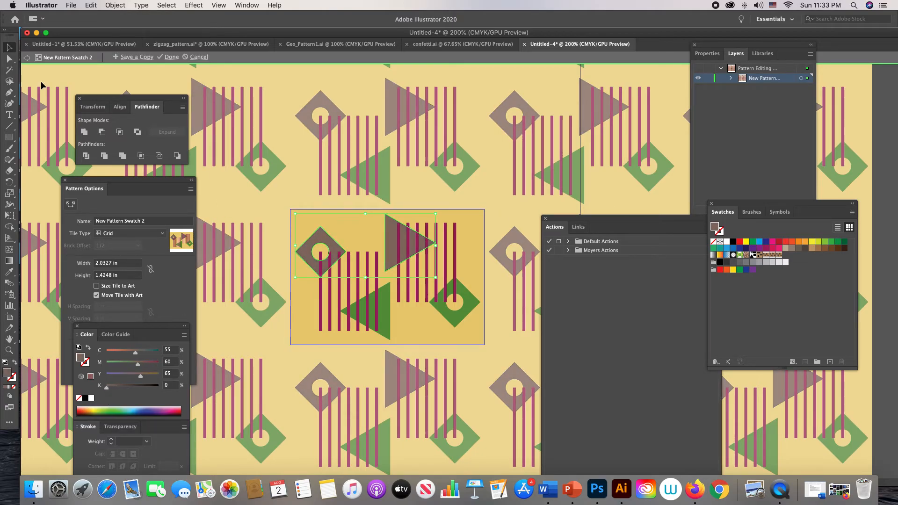
click(268, 135)
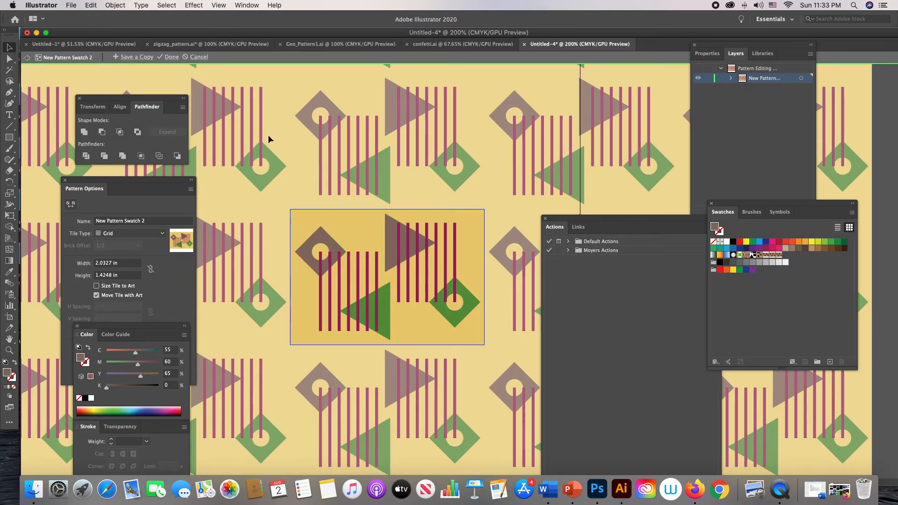
Adjust the yellow in the upper diamond's brown fill, and set yellow to 73 in the green triangle and lower diamond
click(327, 236)
drag(140, 377, 138, 378)
click(237, 329)
click(384, 302)
shift+click(456, 310)
click(144, 375)
click(226, 285)
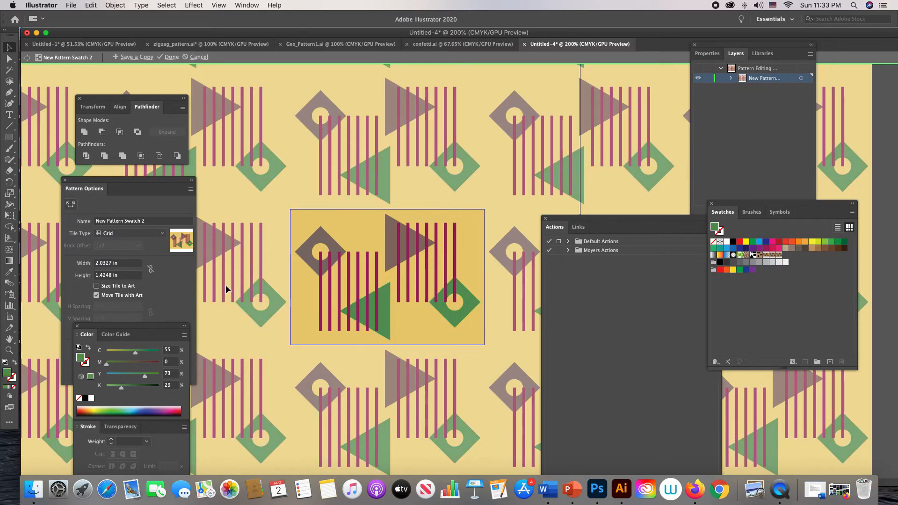
Match the lower green triangle to the upper triangle's brown fill with the Eyedropper, and deselect
click(385, 295)
key(i)
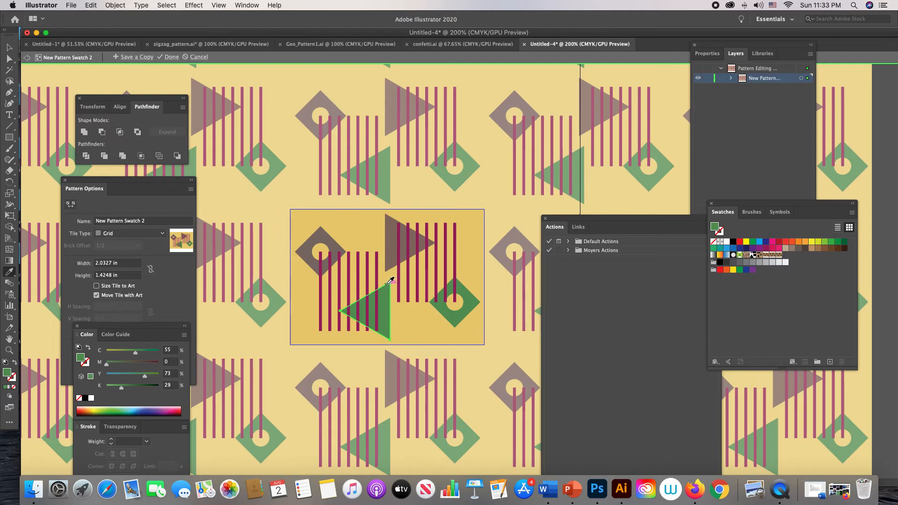
click(392, 255)
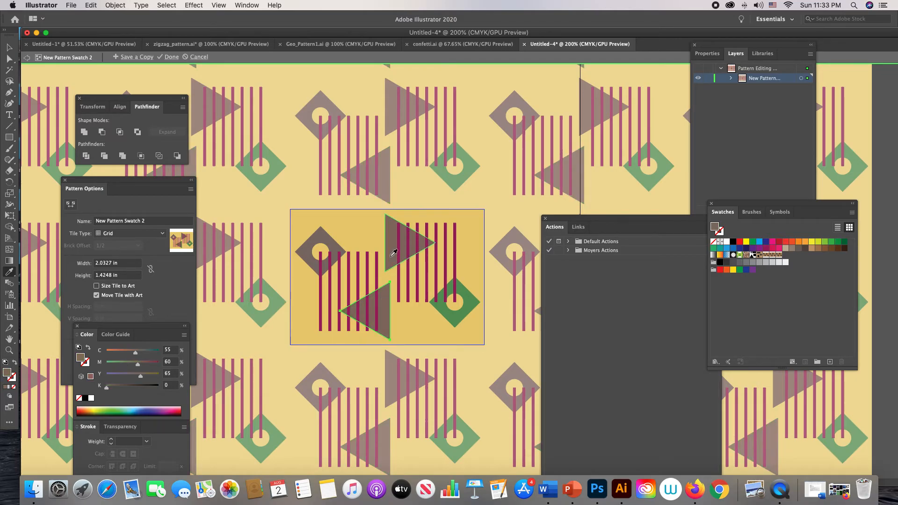
key(v)
click(364, 243)
Match the upper brown diamond to the lower diamond's green fill with the Eyedropper, and deselect
click(330, 238)
key(i)
click(456, 288)
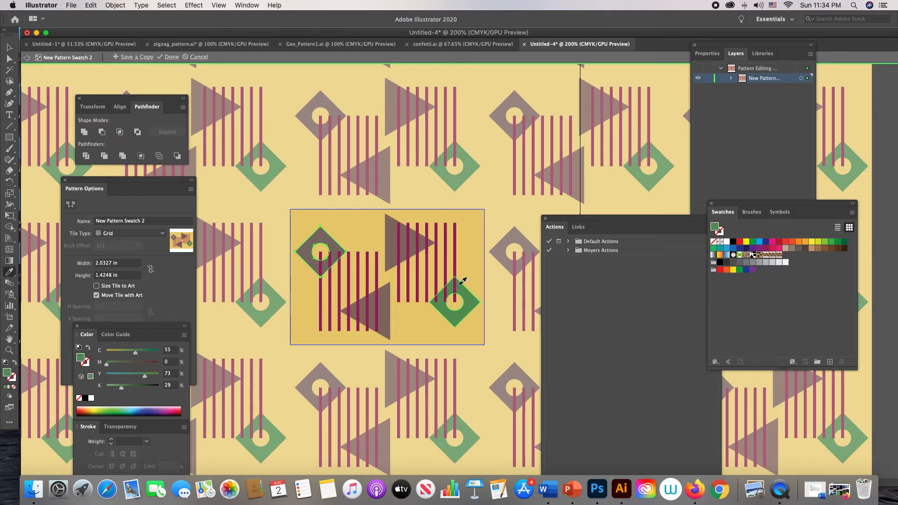
key(v)
click(274, 118)
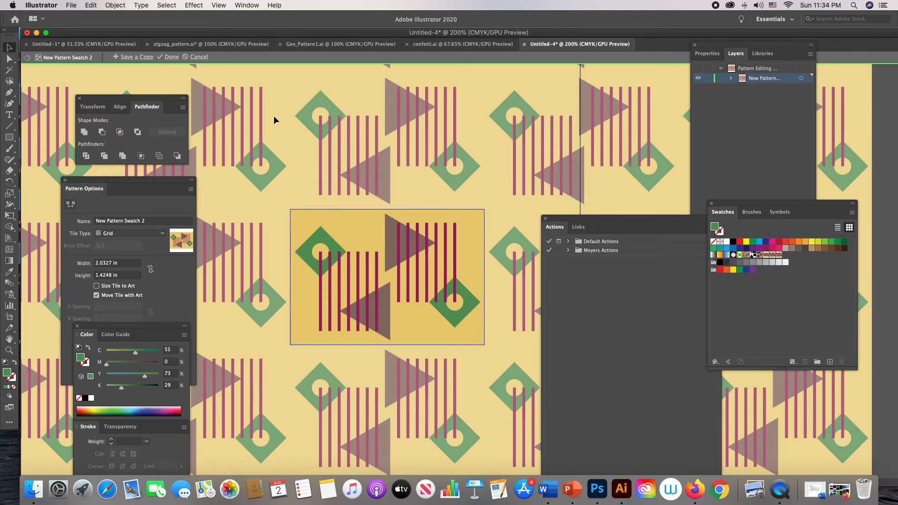
Leave pattern editing mode, fill the second patterned rectangle with the recolored pattern swatch, and deselect
click(27, 58)
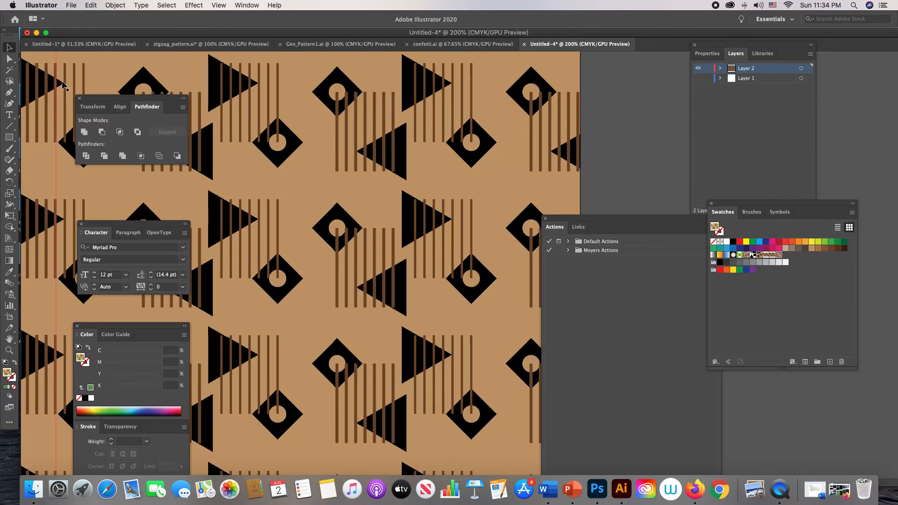
click(401, 189)
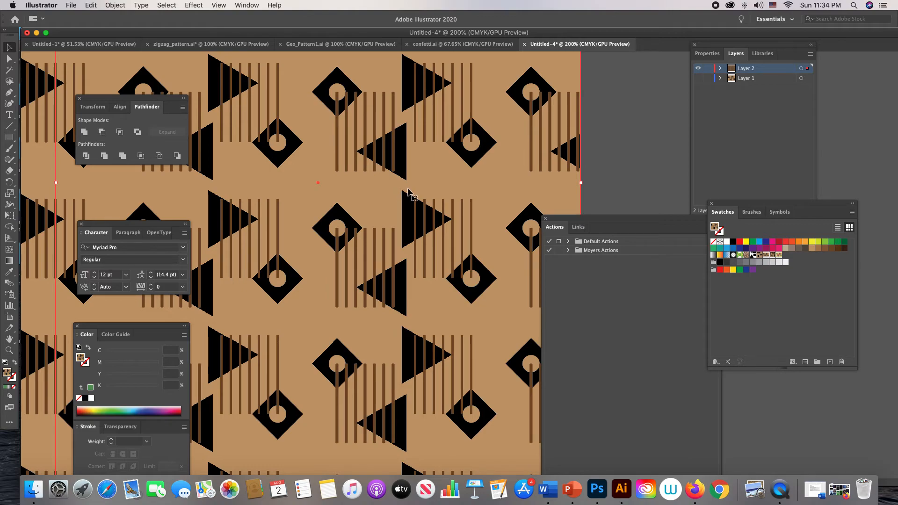
click(779, 256)
click(653, 158)
Duplicate both patterned rectangles 8.5 in straight down to cover the artboard's empty lower half, and deselect
key(super+minus)
key(super+minus)
key(super+minus)
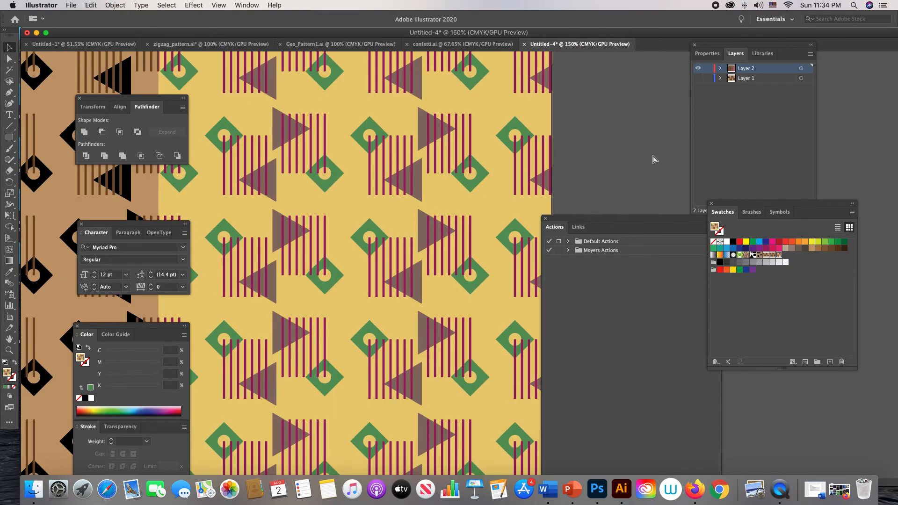
drag(440, 236, 484, 201)
key(super+minus)
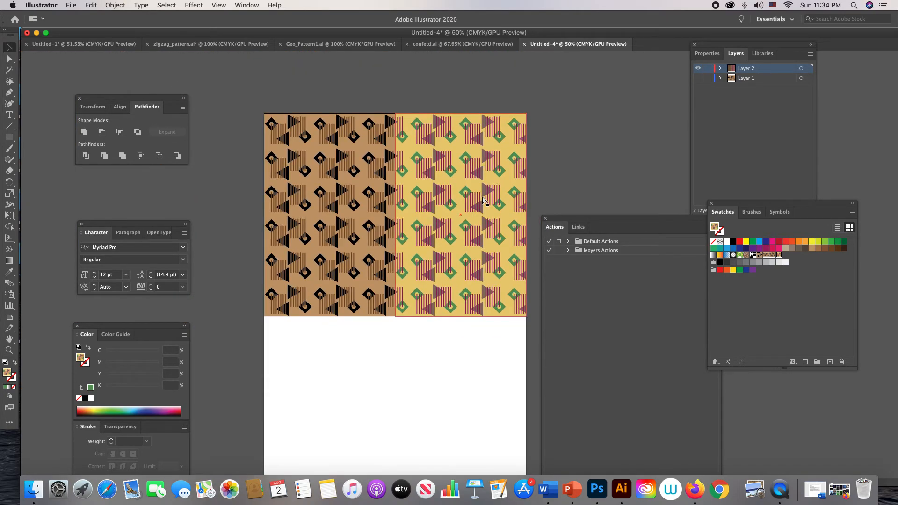
scroll(420, 250, down, 4)
scroll(407, 247, down, 2)
click(298, 247)
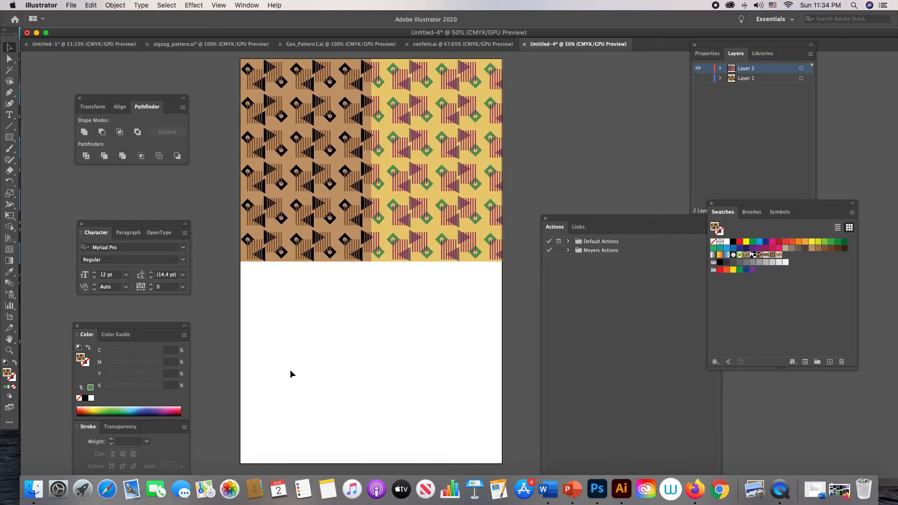
shift+click(432, 246)
drag(420, 187, 424, 389)
key(cmd+z)
drag(418, 243, 431, 442)
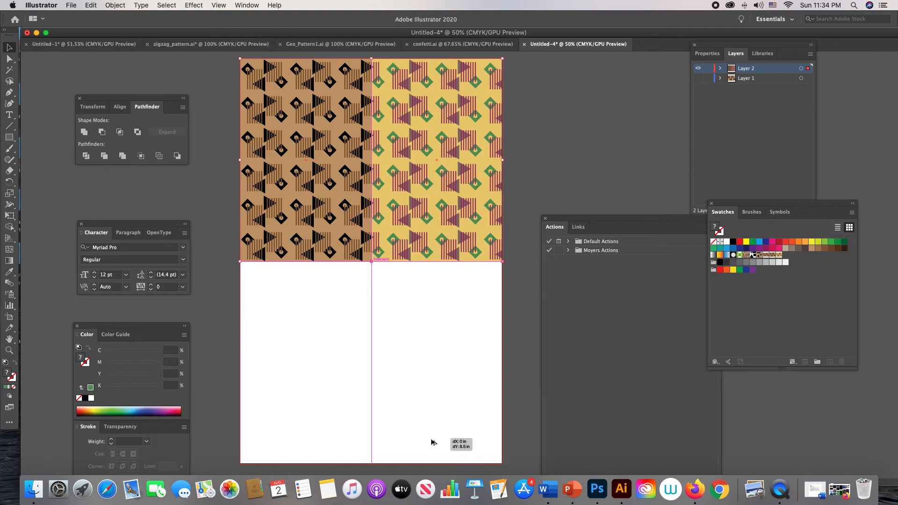
drag(431, 440, 430, 438)
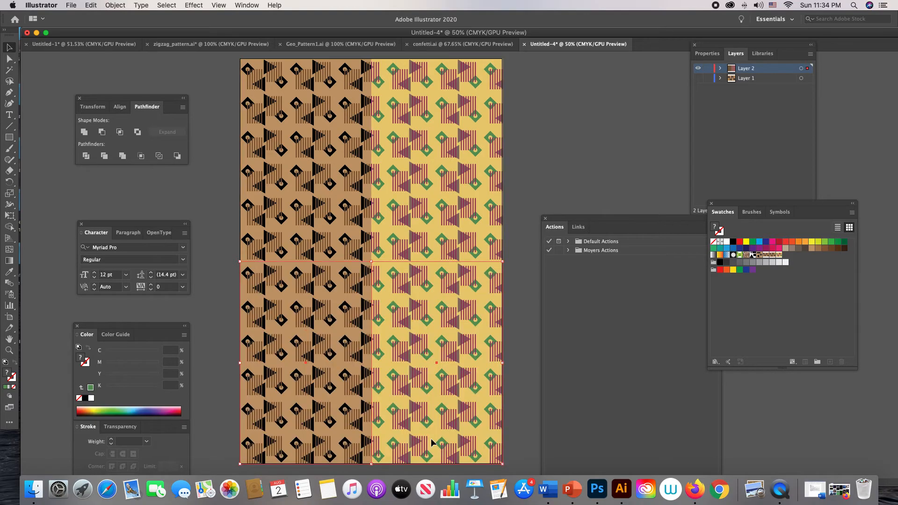
click(517, 373)
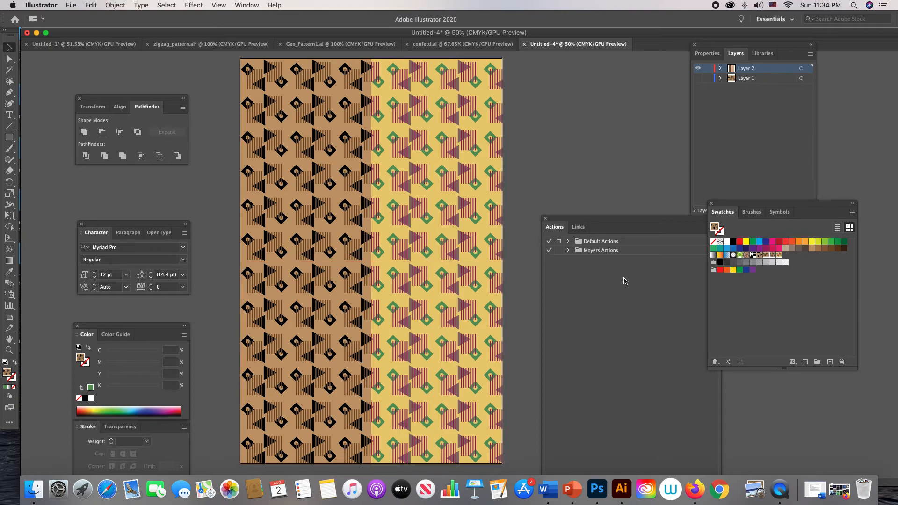
Duplicate the yellow recolored pattern swatch and open the copy in pattern editing mode
click(778, 255)
click(851, 213)
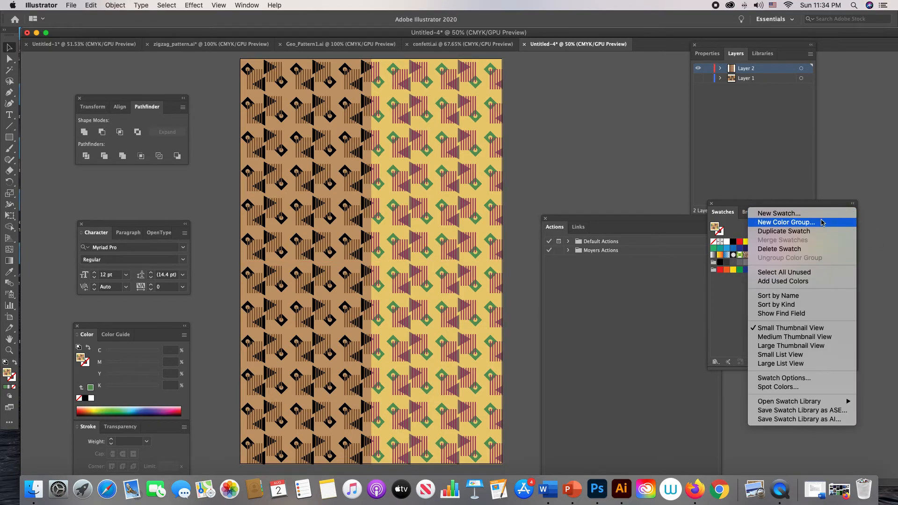
click(813, 231)
click(752, 253)
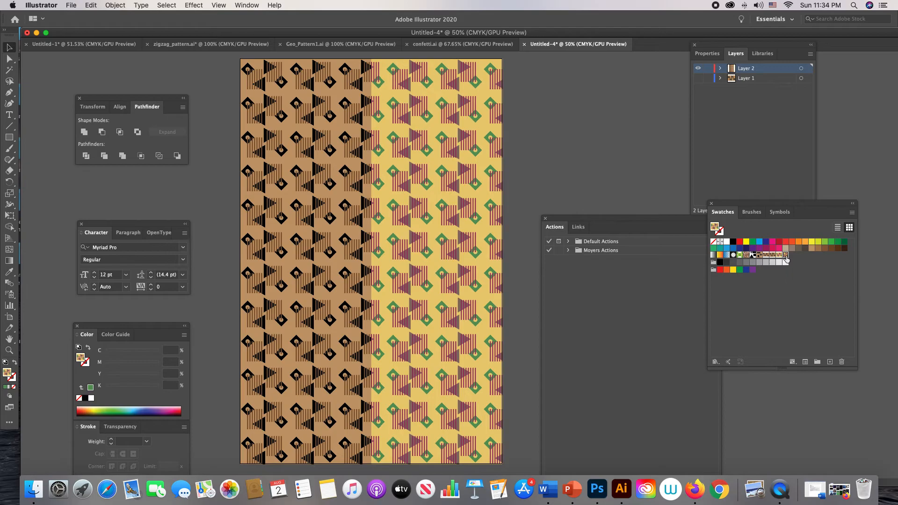
double_click(785, 255)
Fill the copied tile's background rectangle with dark blue and adjust it to C 100, M 75, Y 0, K 0
key(z)
drag(488, 262, 557, 378)
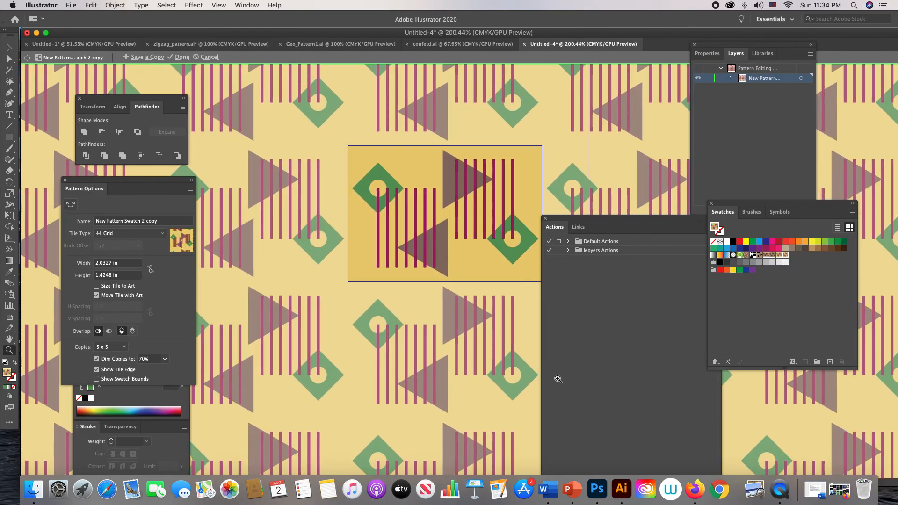
key(a)
click(487, 277)
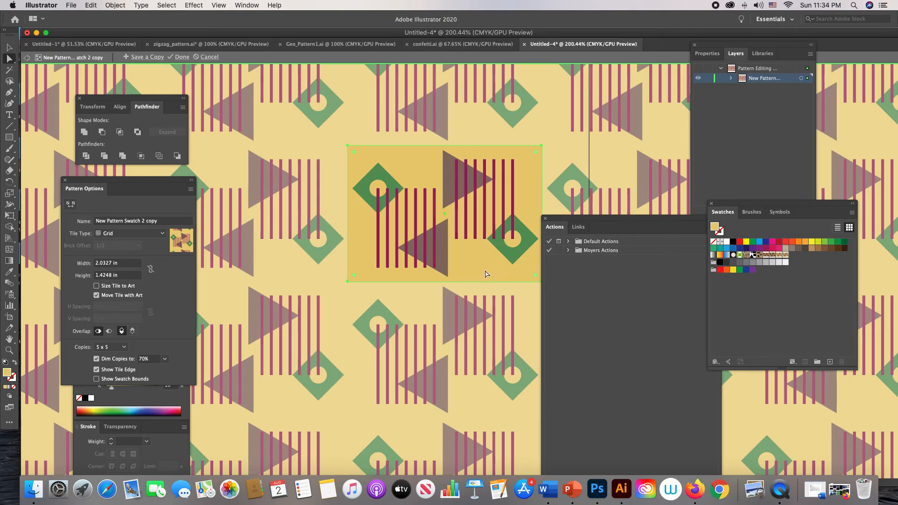
click(765, 241)
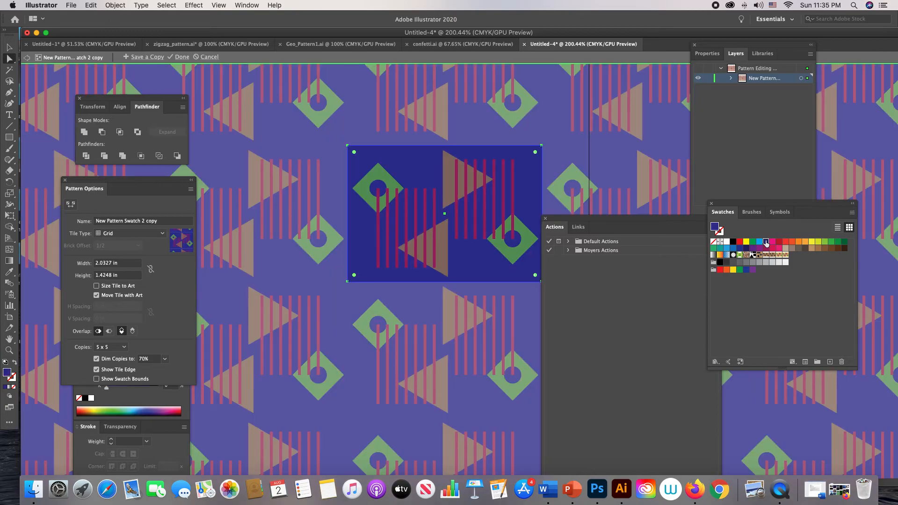
click(178, 400)
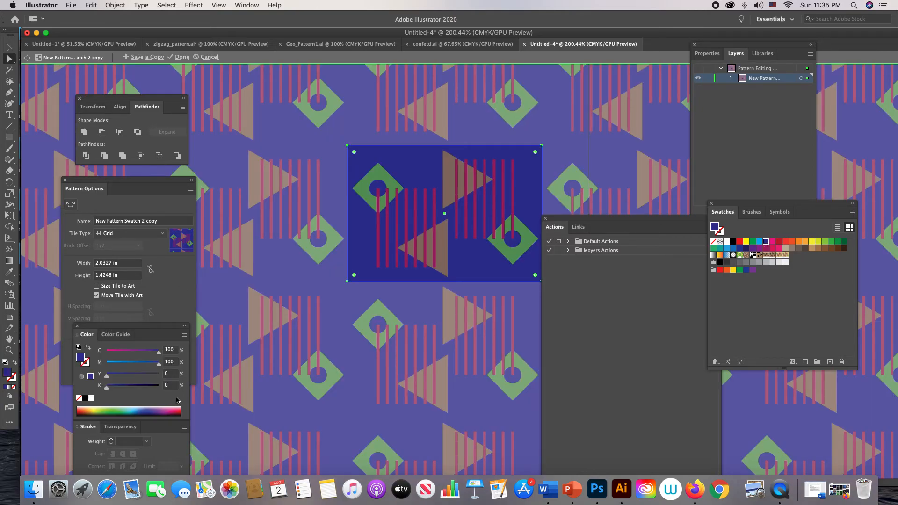
click(149, 363)
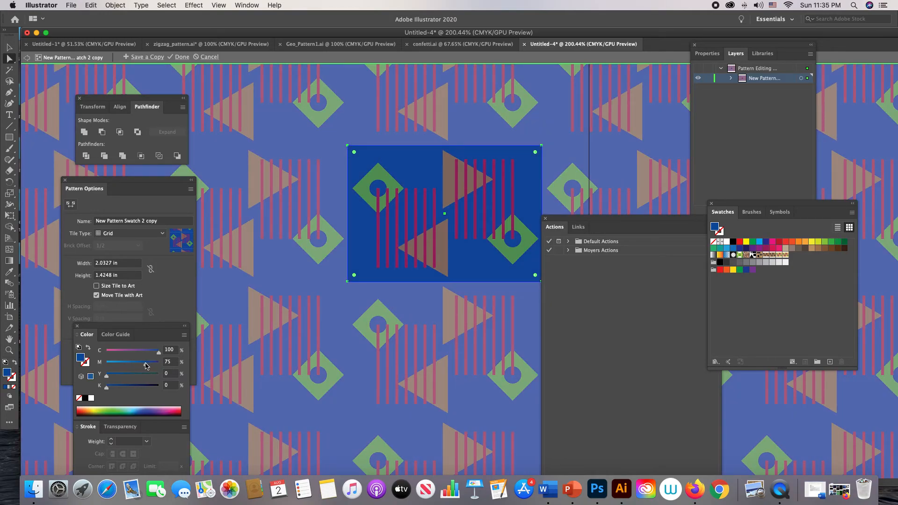
Set the background's K to 14, and recolor all the tile's stripes light blue with stroke C 58, M 0, Y 0, K 0
click(115, 387)
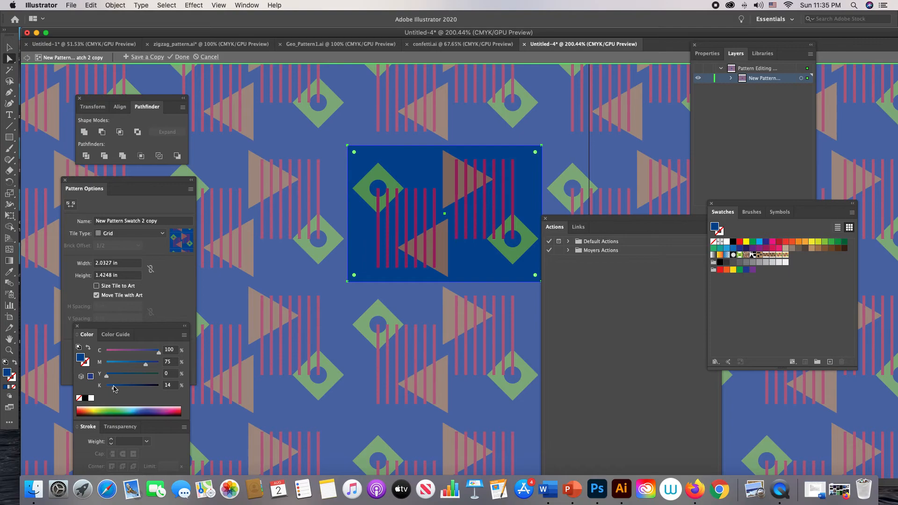
click(435, 209)
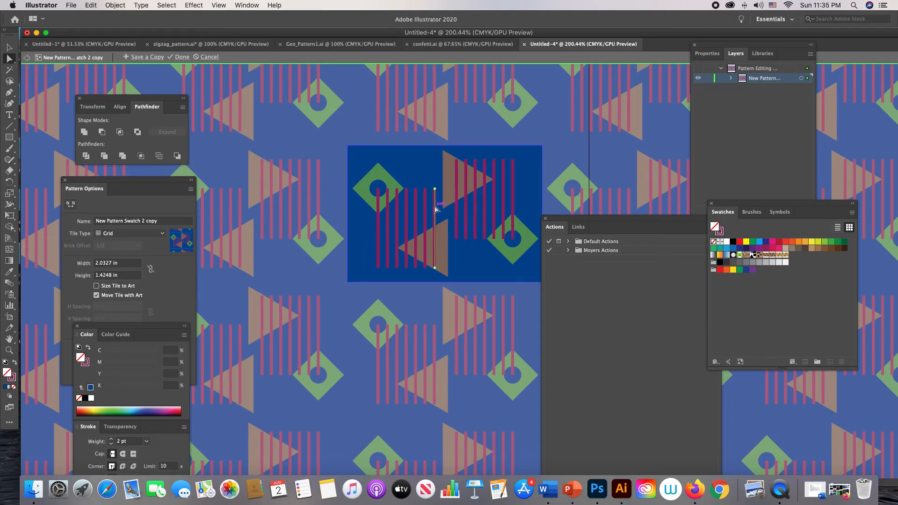
shift+click(457, 213)
key(y)
click(458, 212)
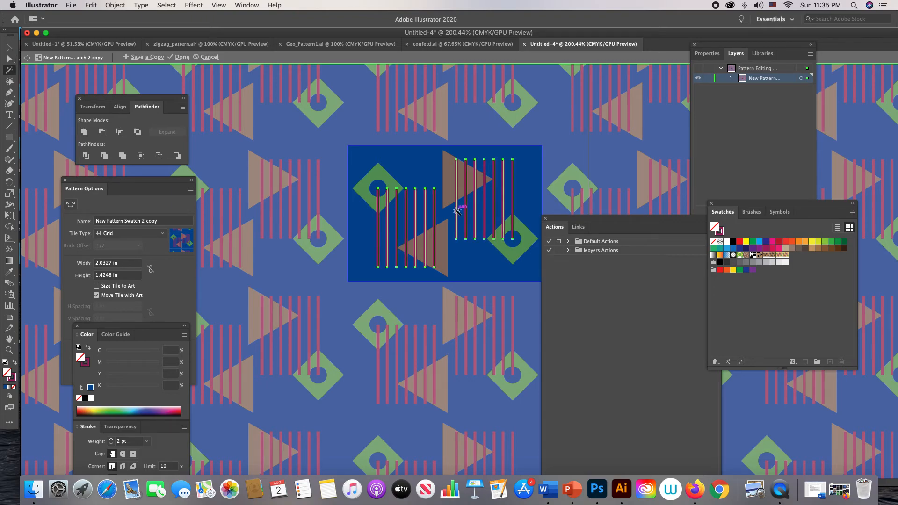
click(721, 231)
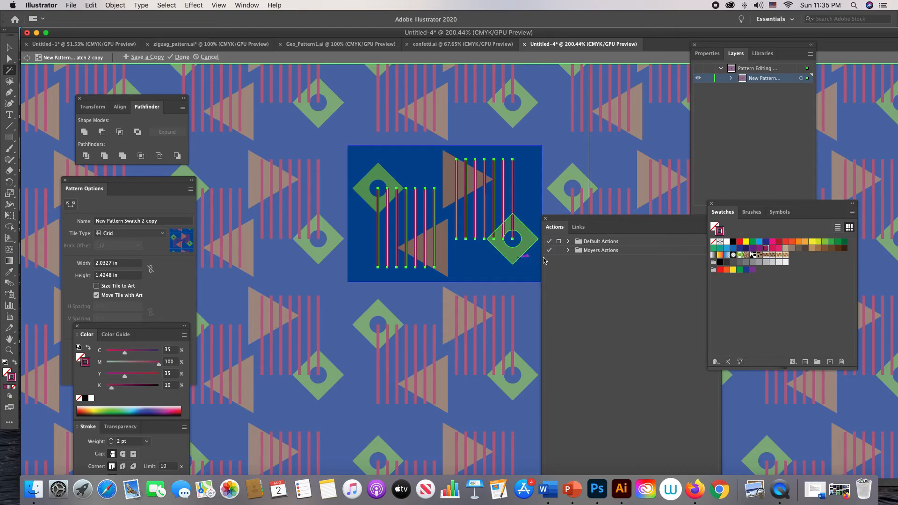
click(759, 242)
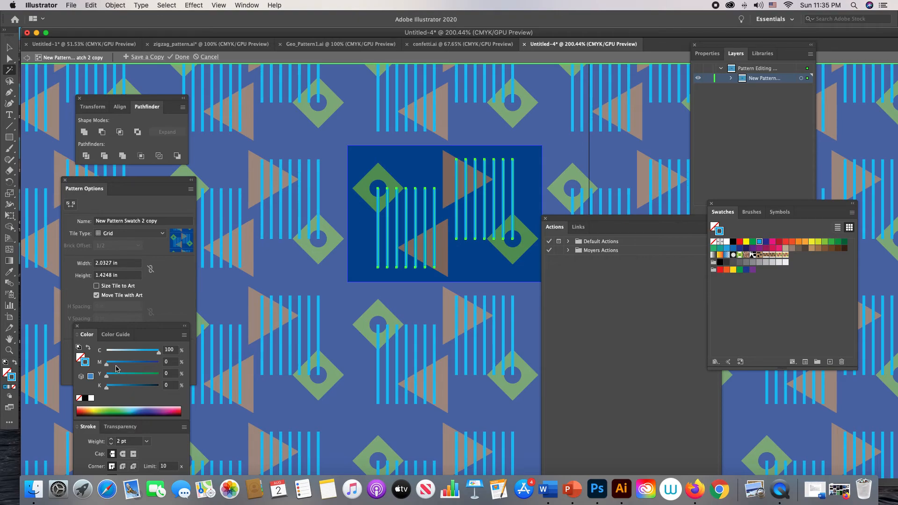
click(137, 352)
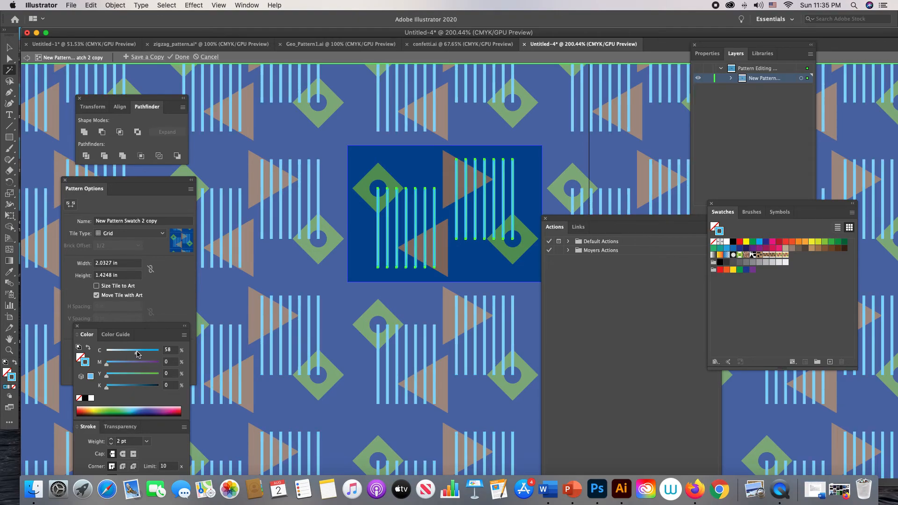
Recolor both green diamonds in the tile teal with fill C 73, M 0, Y 25, K 29
click(532, 235)
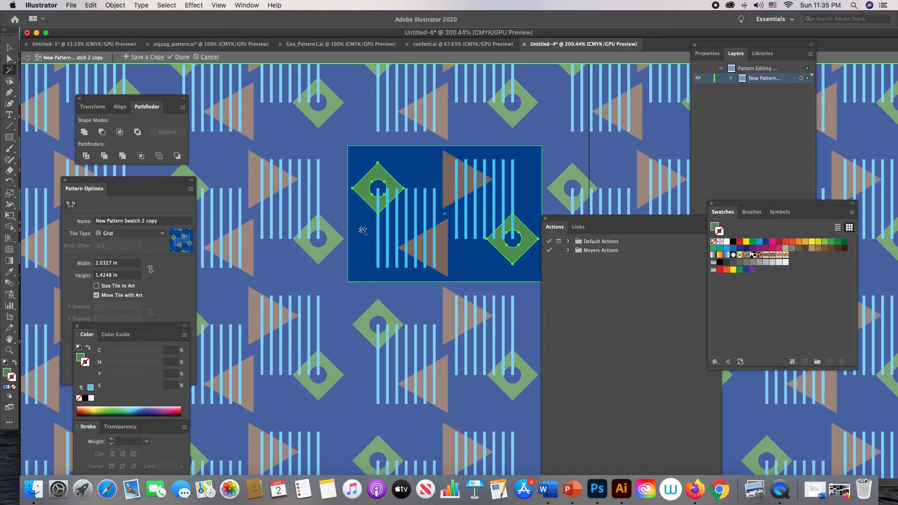
click(79, 356)
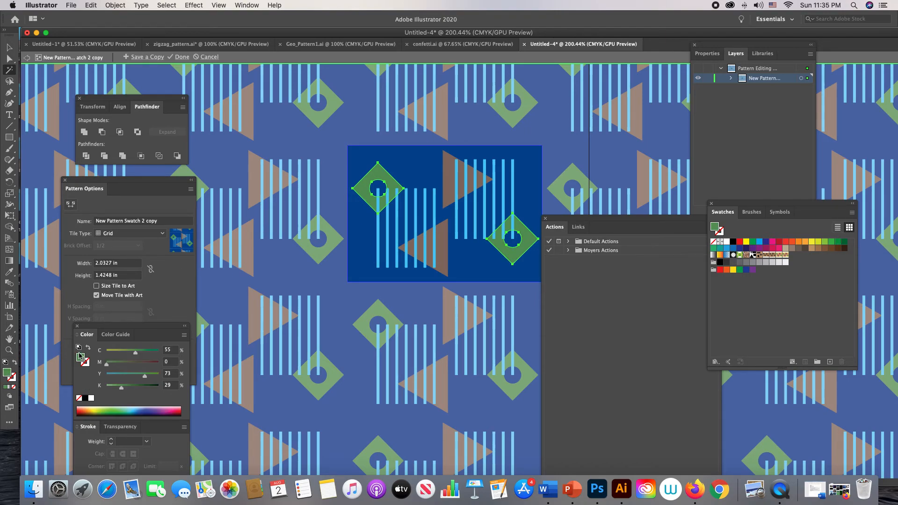
drag(134, 377, 119, 377)
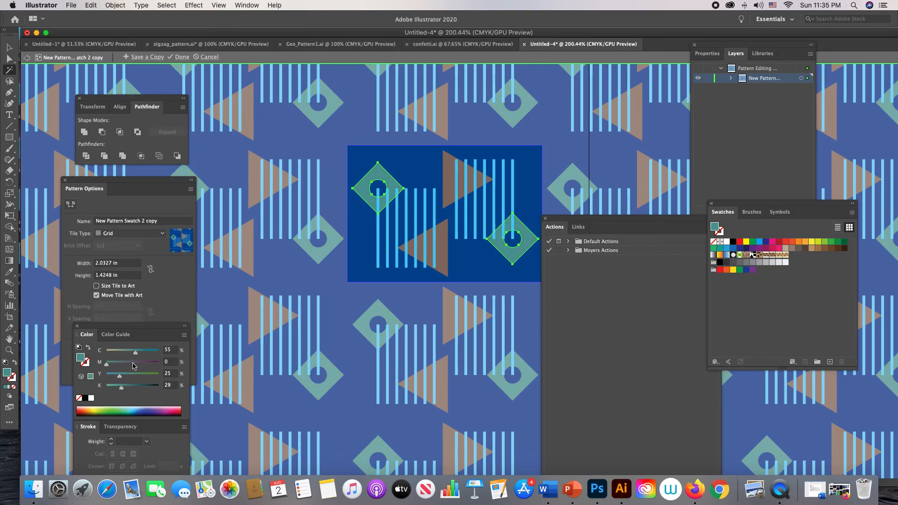
click(144, 351)
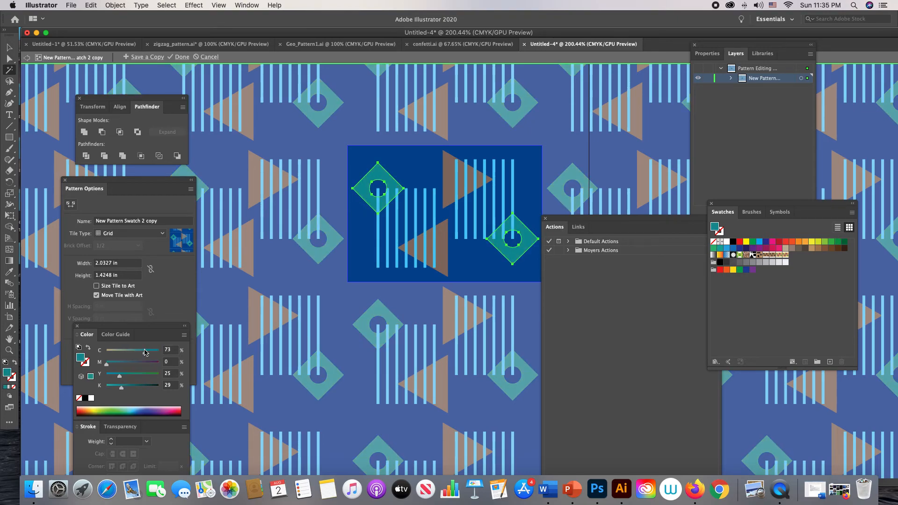
Recolor both brown triangles in the tile lavender with fill C 38, M 38, Y 14, K 0
click(445, 231)
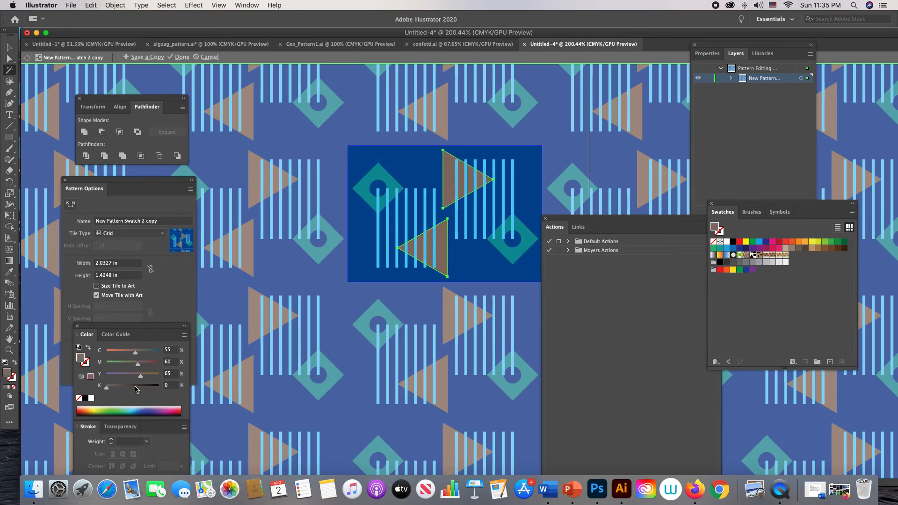
click(120, 364)
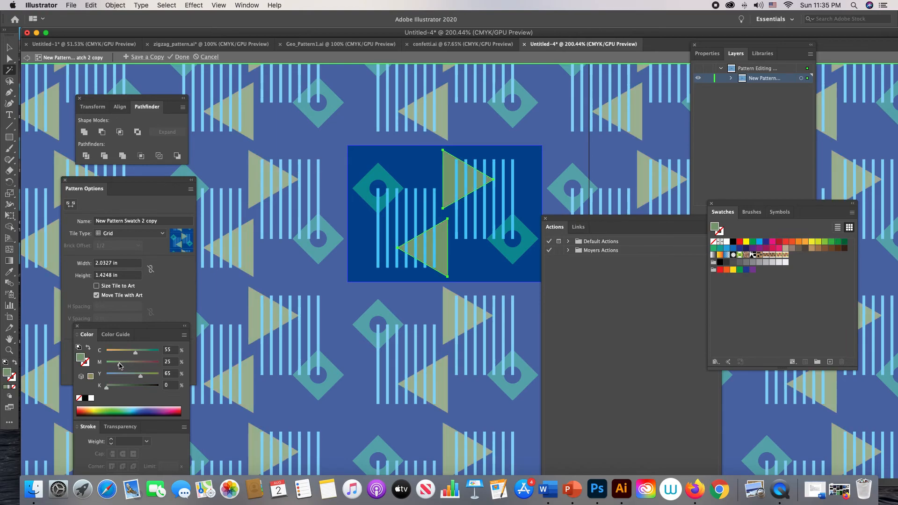
drag(121, 365, 128, 354)
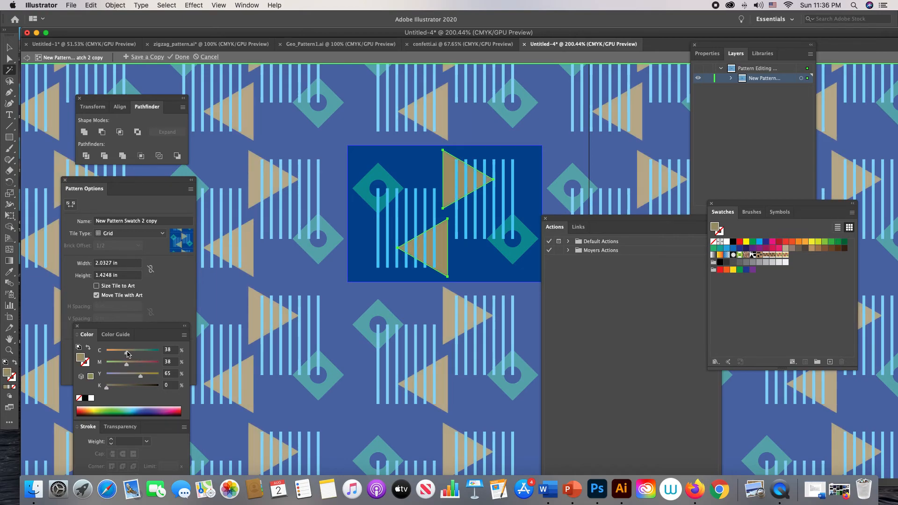
drag(141, 377, 116, 378)
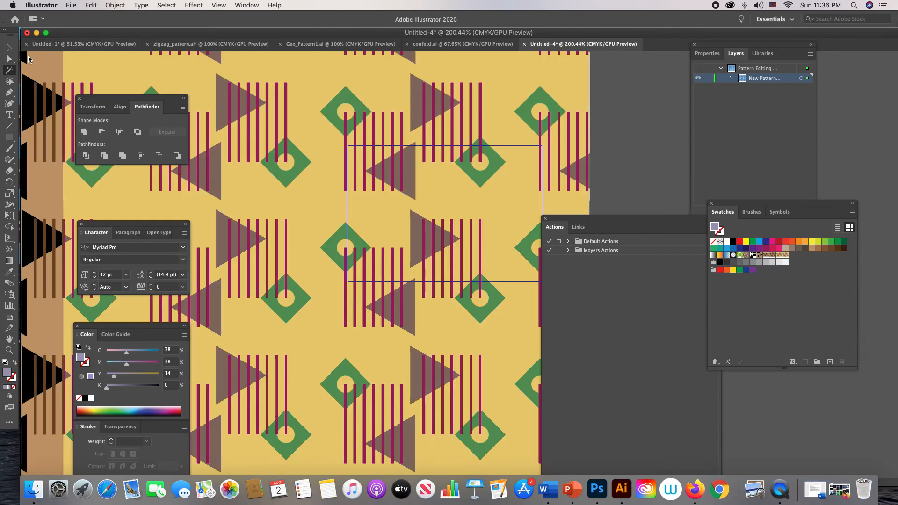
Leave pattern editing mode and return to the patterned rectangles on the artboard
click(26, 57)
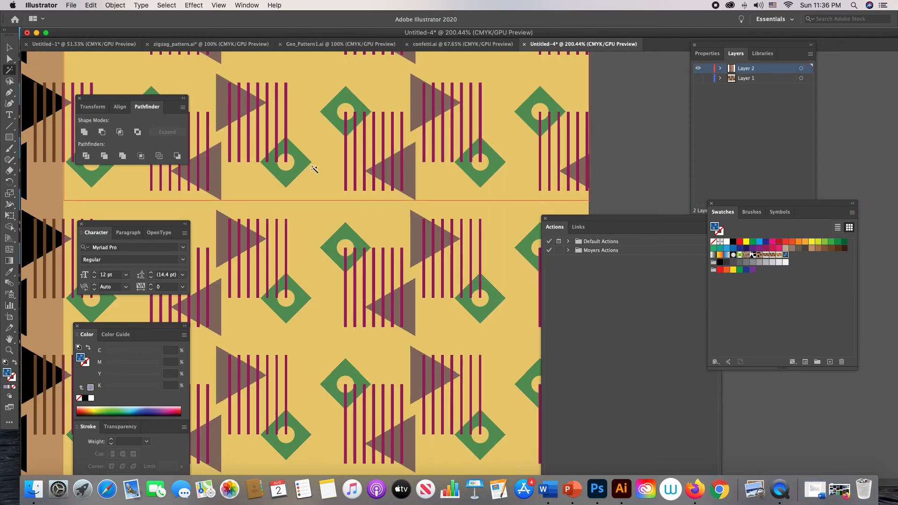
key(super+minus)
key(super+minus)
key(super+minus)
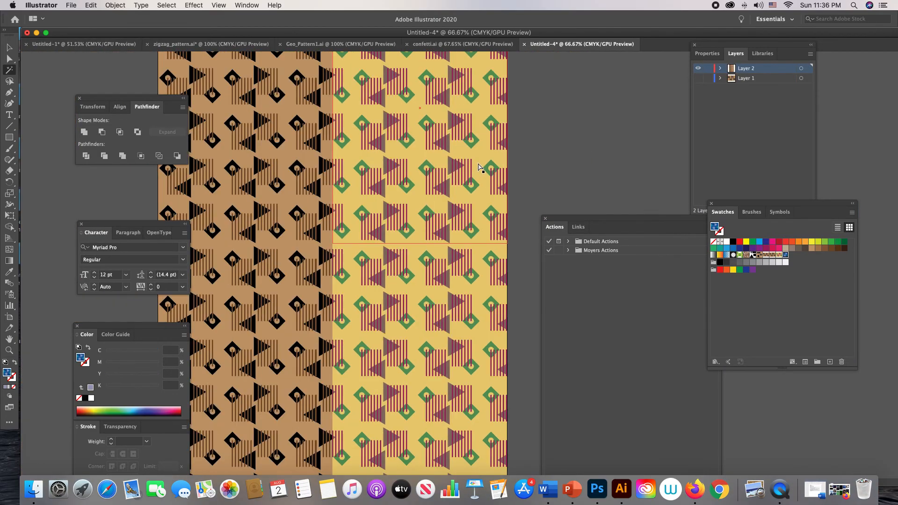
click(269, 307)
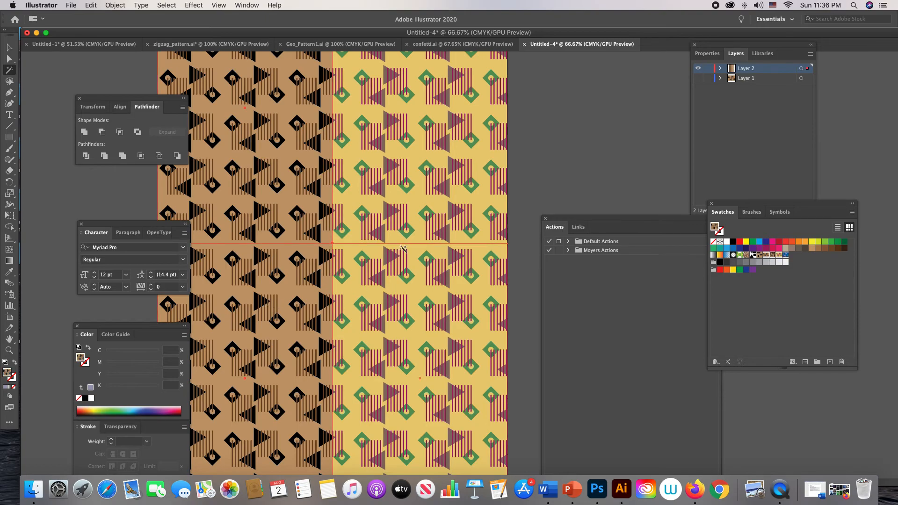
click(786, 255)
key(super+z)
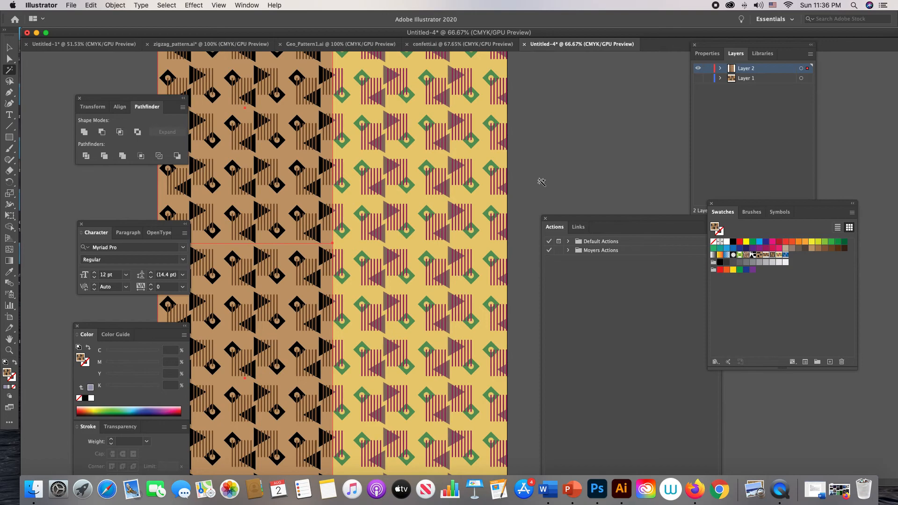
Fill only the lower brown patterned rectangle with the blue recolored pattern swatch, and deselect
key(v)
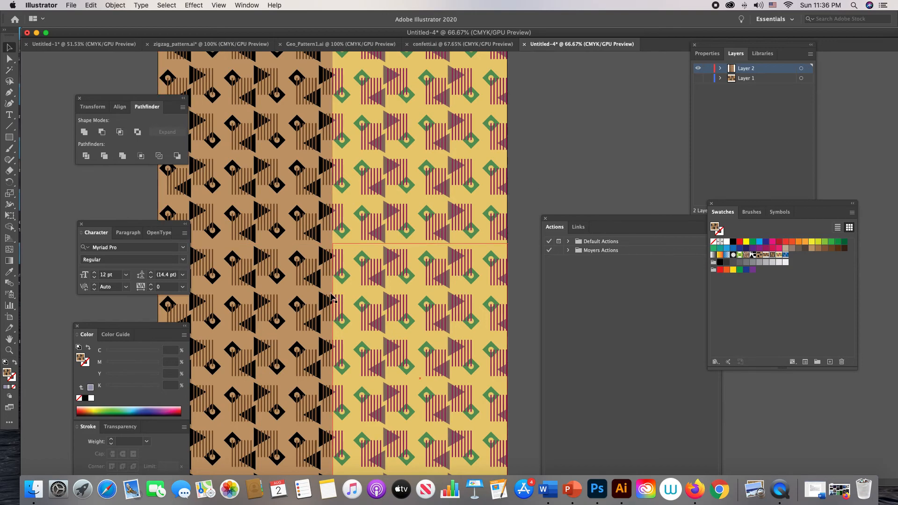
click(785, 254)
click(559, 146)
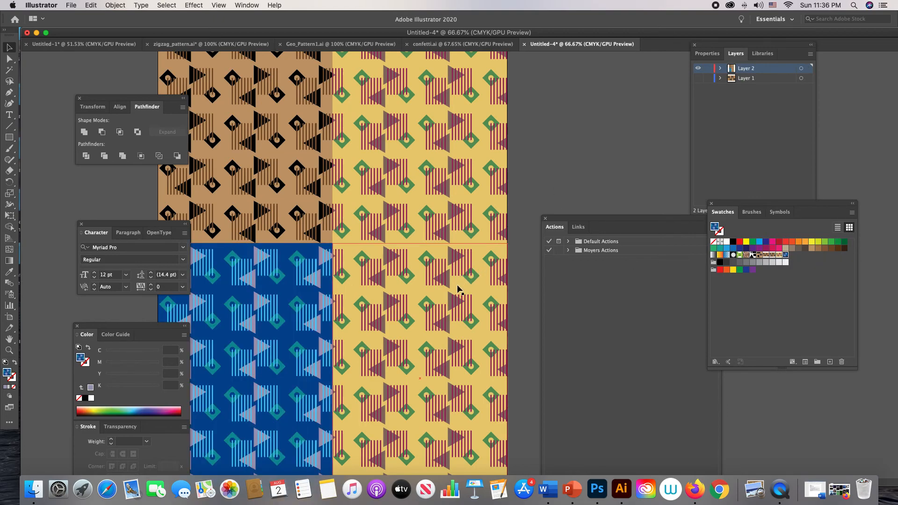
Duplicate the blue recolored pattern swatch and open the copy in pattern editing mode
drag(786, 256, 835, 364)
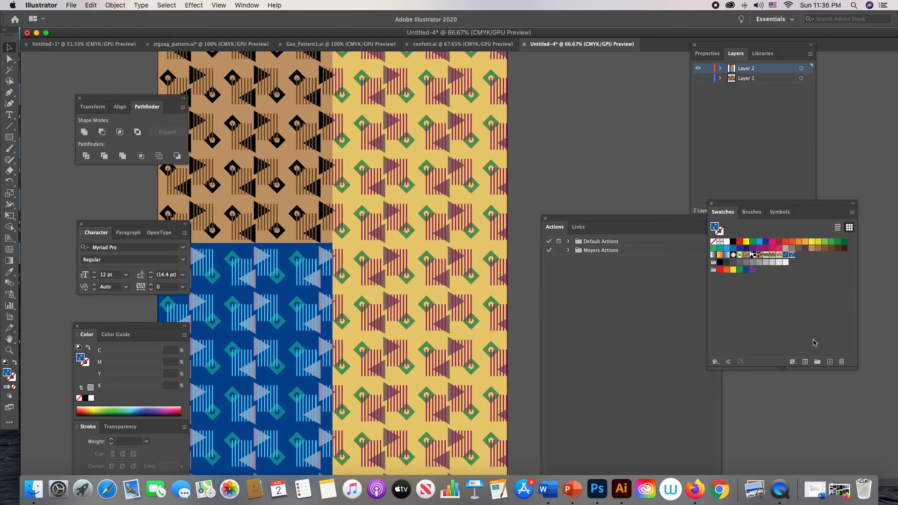
double_click(792, 255)
key(z)
drag(440, 263, 588, 396)
drag(444, 307, 267, 310)
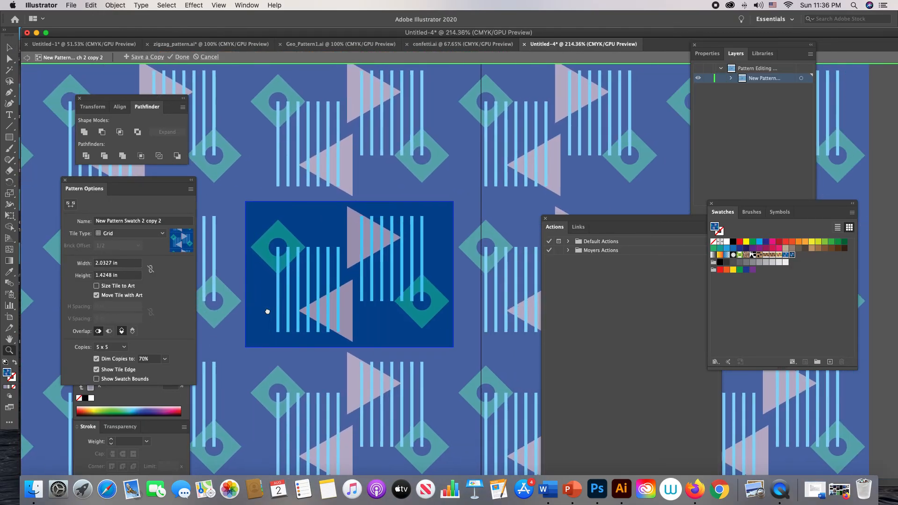
Fill the copied tile's blue background rectangle with a dark red swatch
click(9, 47)
click(314, 208)
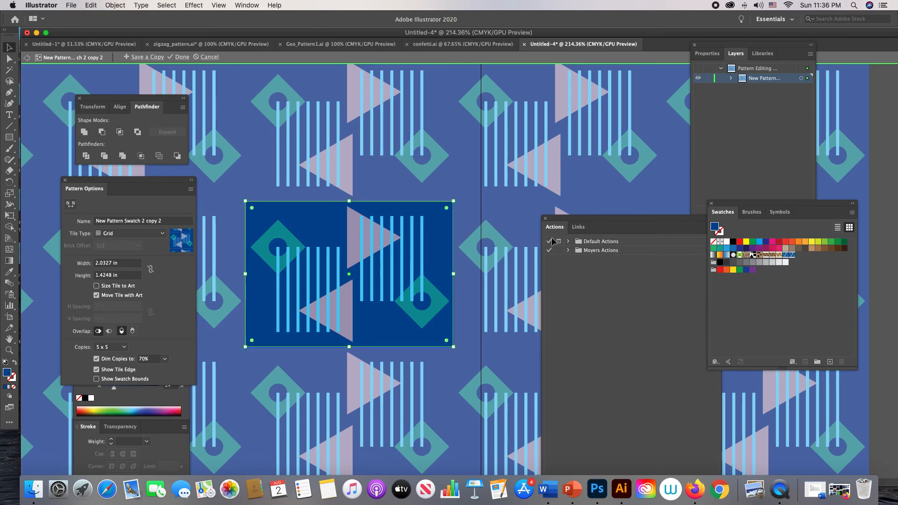
click(778, 242)
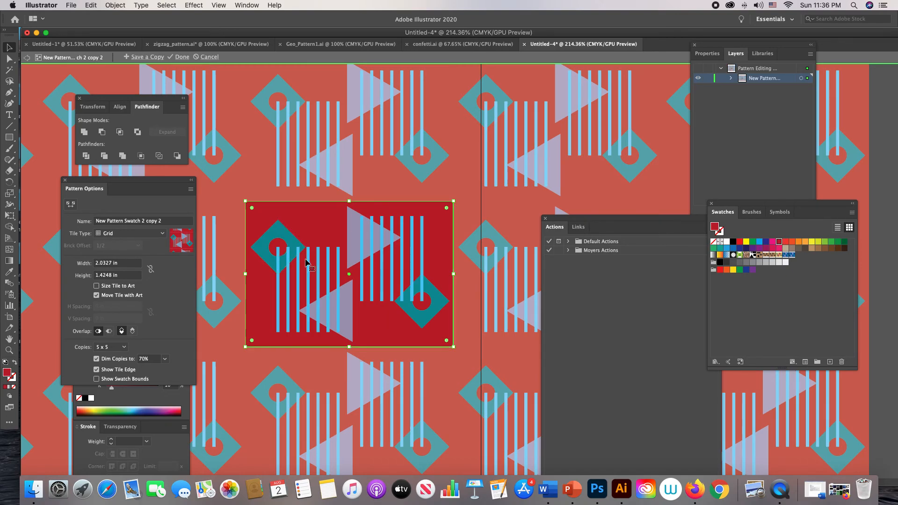
Recolor both stripe groups with the diamonds' teal, applied as a 2 pt stroke with no fill, and deselect
click(321, 267)
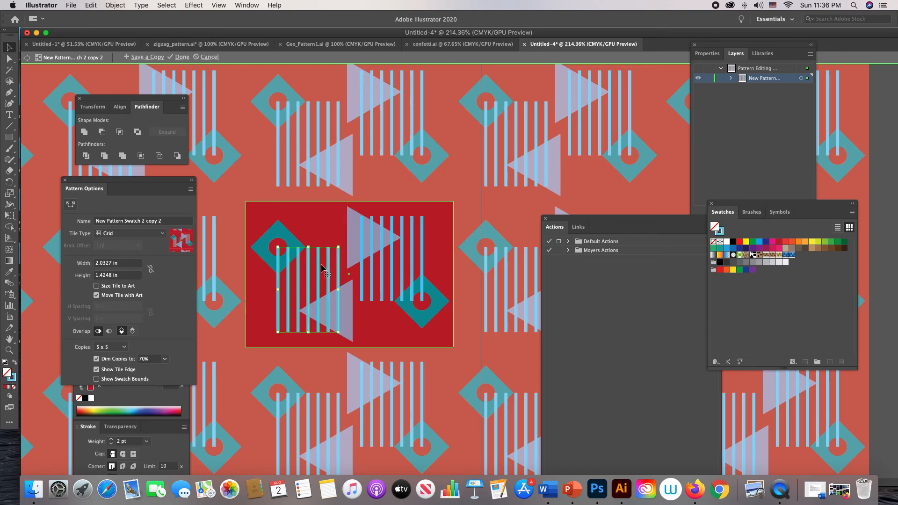
shift+click(382, 268)
key(i)
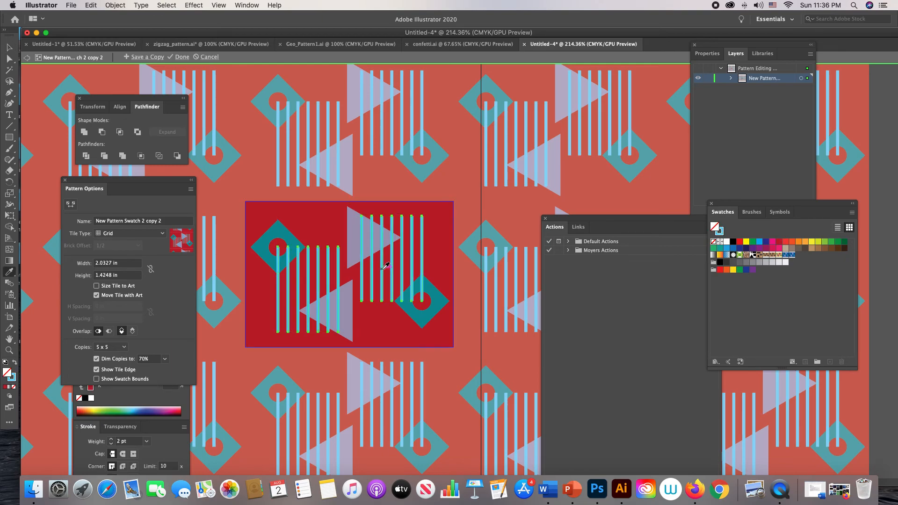
click(432, 288)
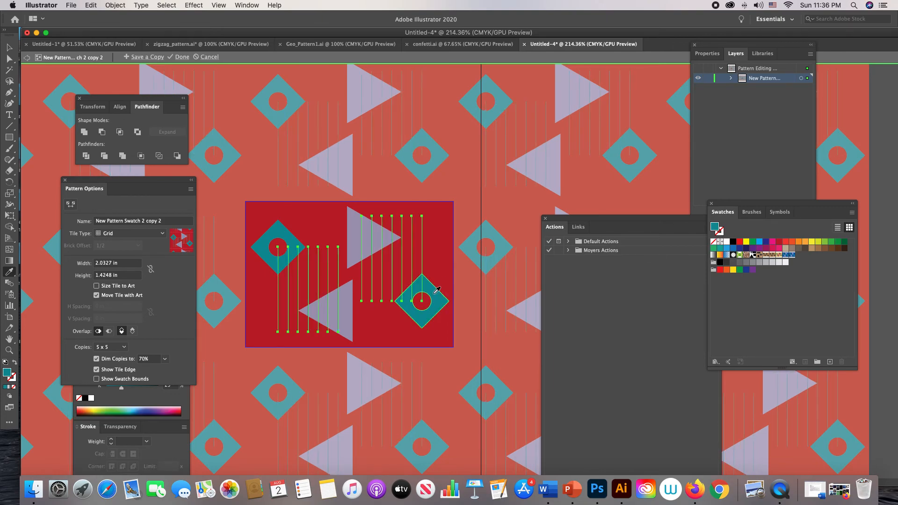
click(15, 363)
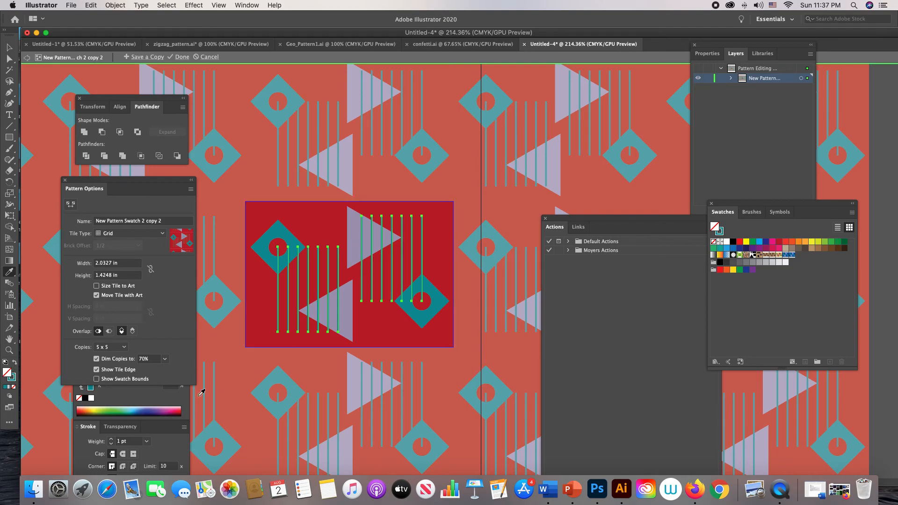
click(111, 438)
click(9, 48)
click(296, 147)
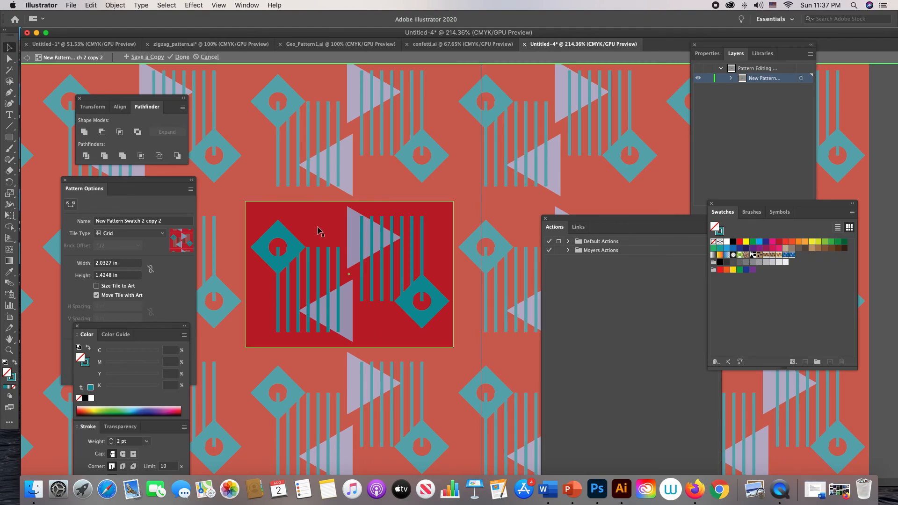
Fill both teal diamonds in the tile with white, and deselect
click(292, 246)
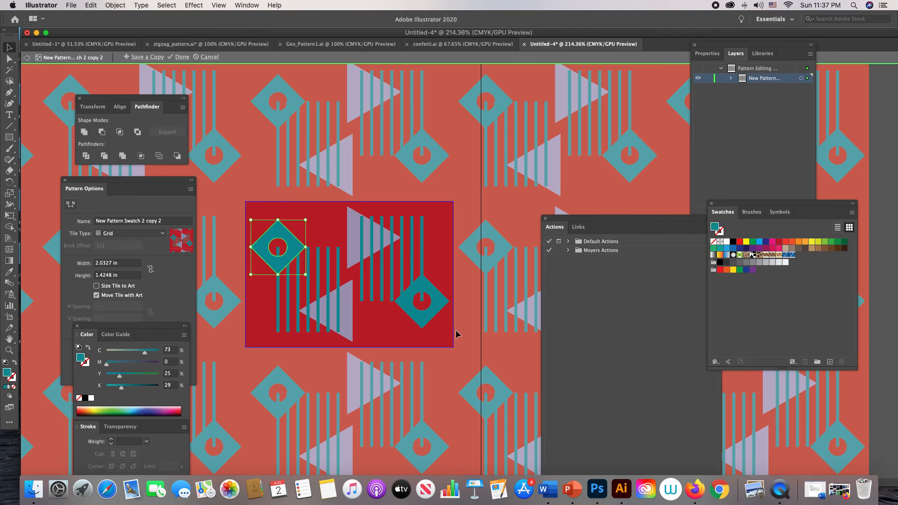
shift+click(431, 318)
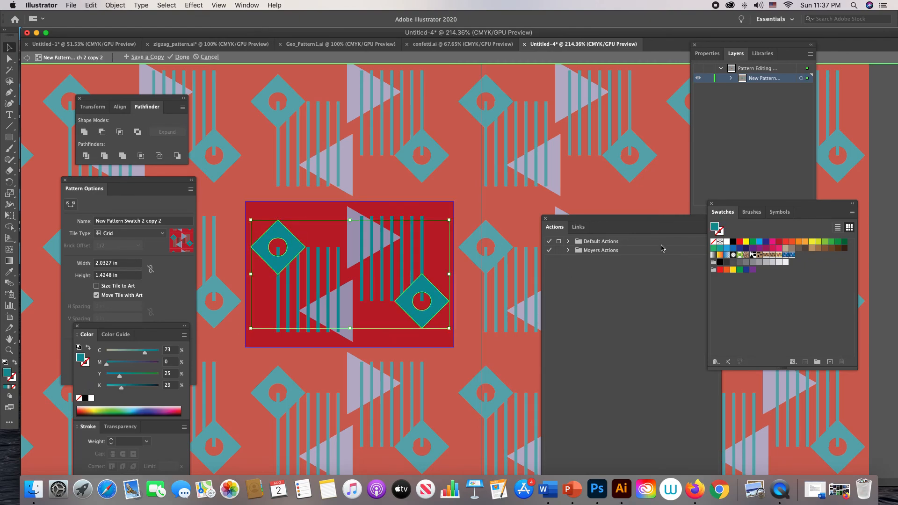
click(726, 242)
click(514, 156)
Fill the tile's upper, right-pointing triangle with white, and deselect
click(334, 209)
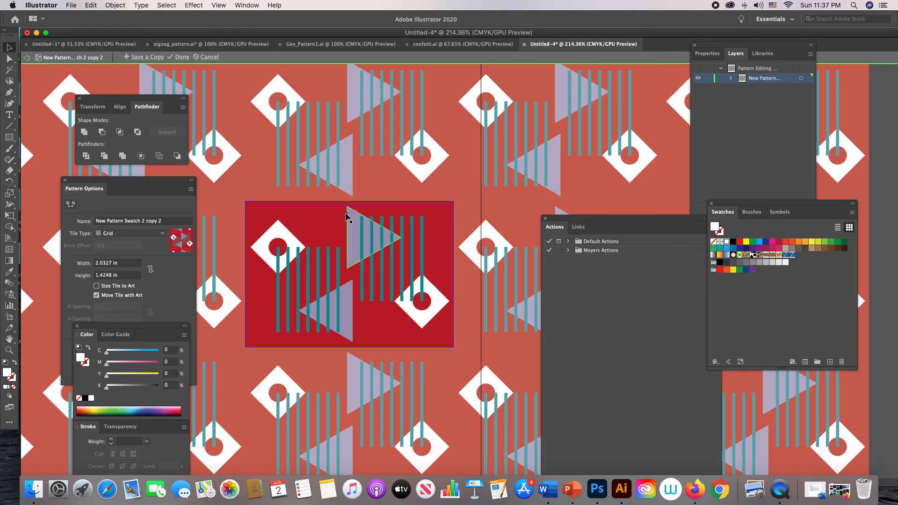
click(353, 216)
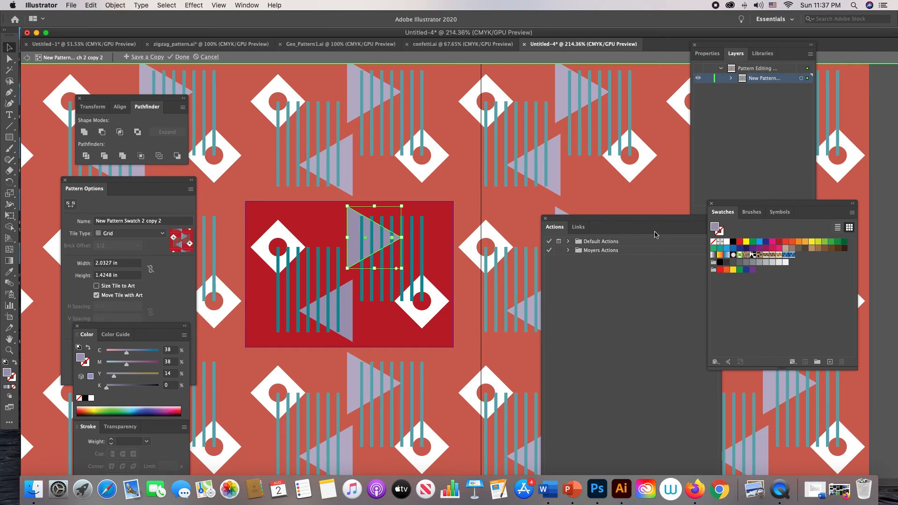
click(726, 242)
click(496, 166)
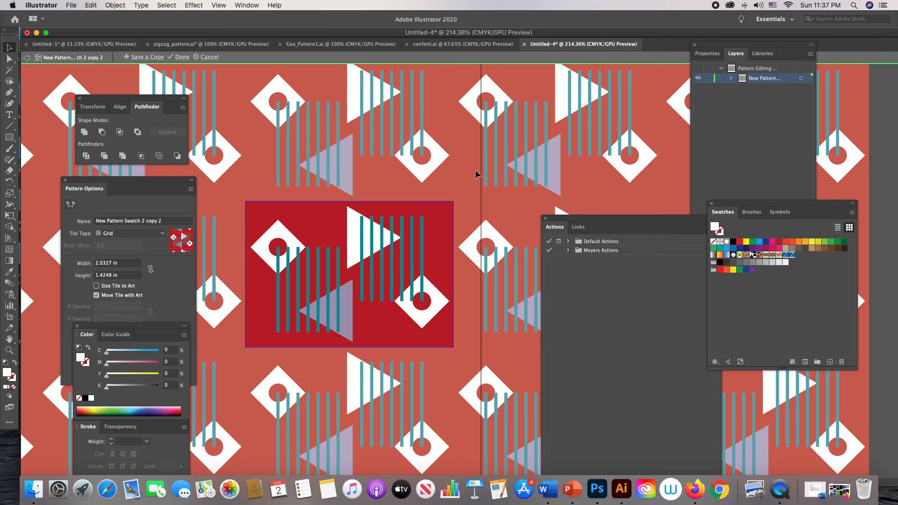
Match the fill of the tile's upper-left diamond to the lavender of the left-pointing triangle
click(282, 231)
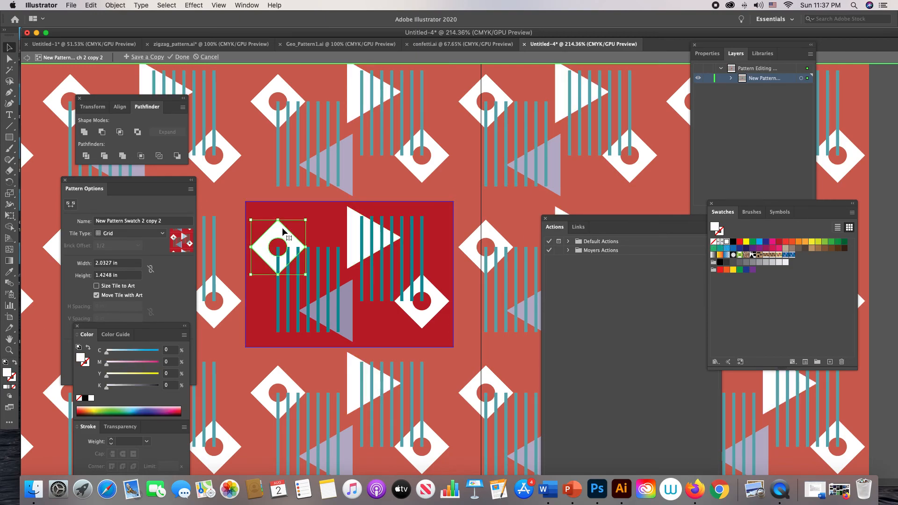
key(i)
click(347, 298)
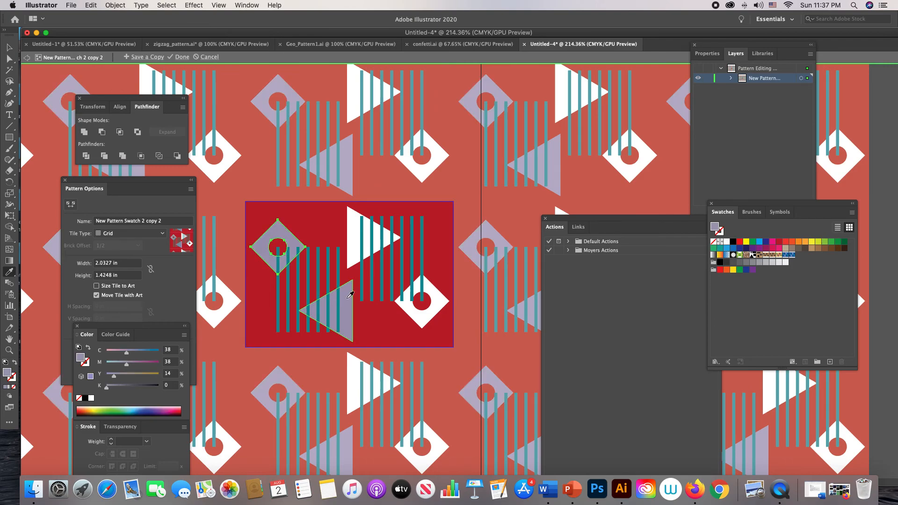
click(9, 47)
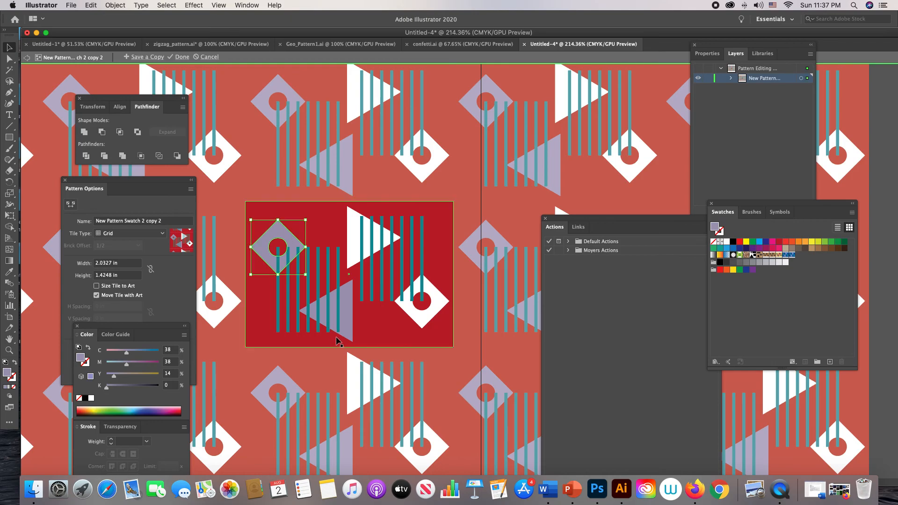
Recolor the upper-left diamond and left-pointing triangle together to orange, C 0, M 48.71, Y 69, K 12.18, and deselect
shift+click(348, 324)
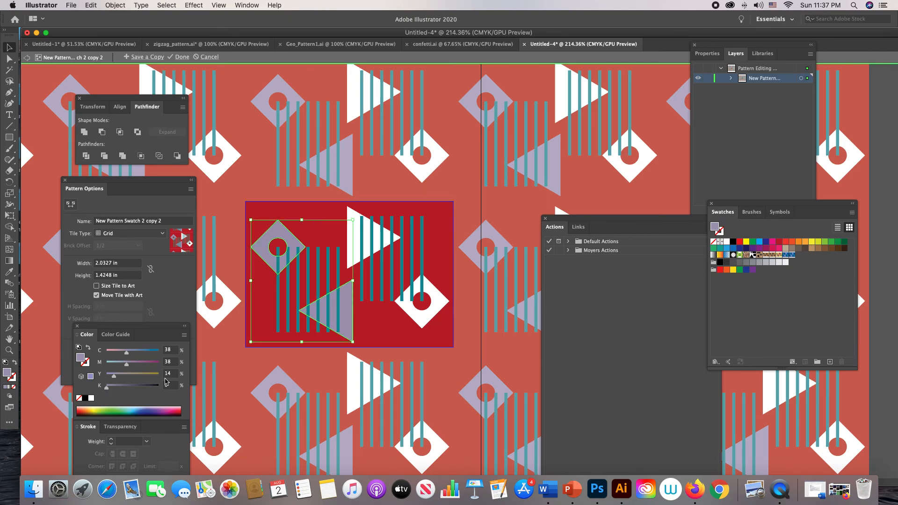
click(147, 375)
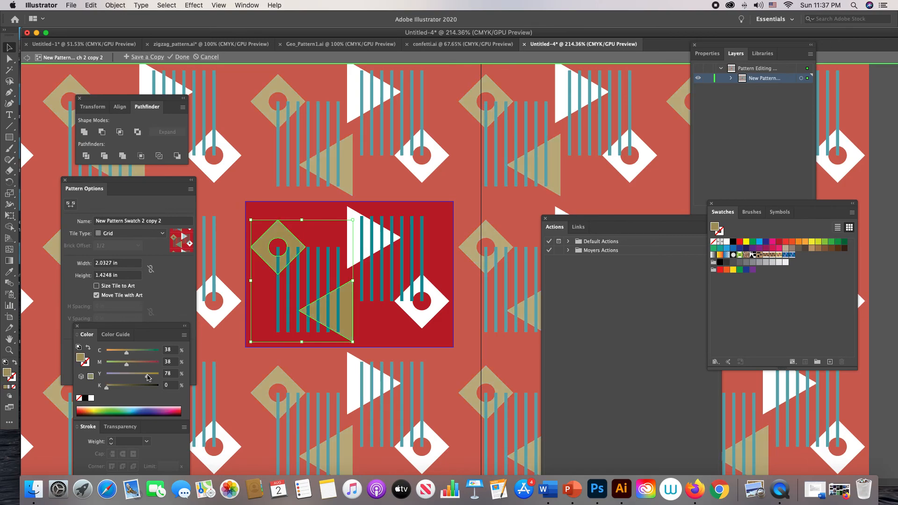
click(107, 352)
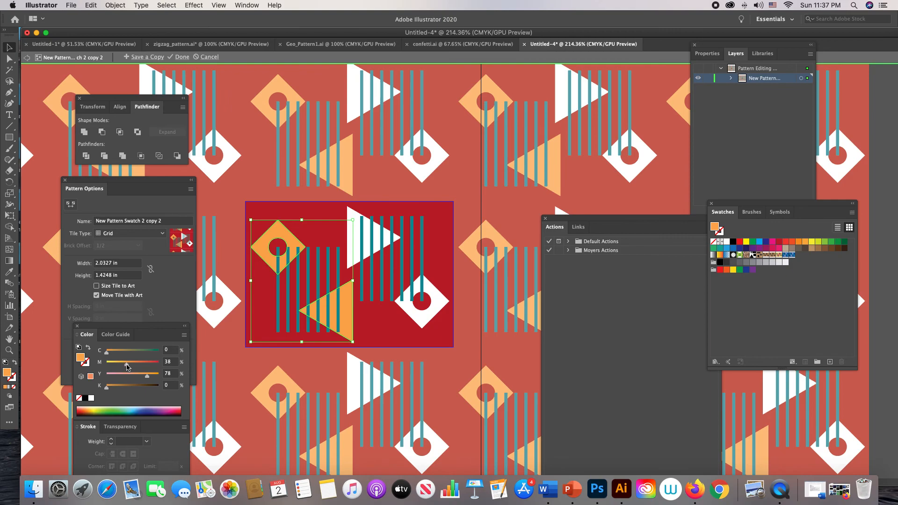
click(140, 367)
drag(140, 365, 149, 379)
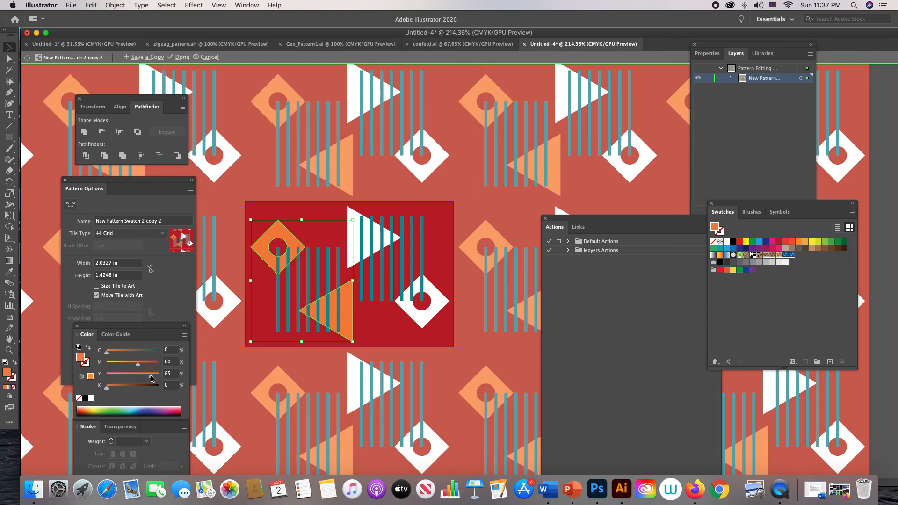
drag(118, 388, 114, 390)
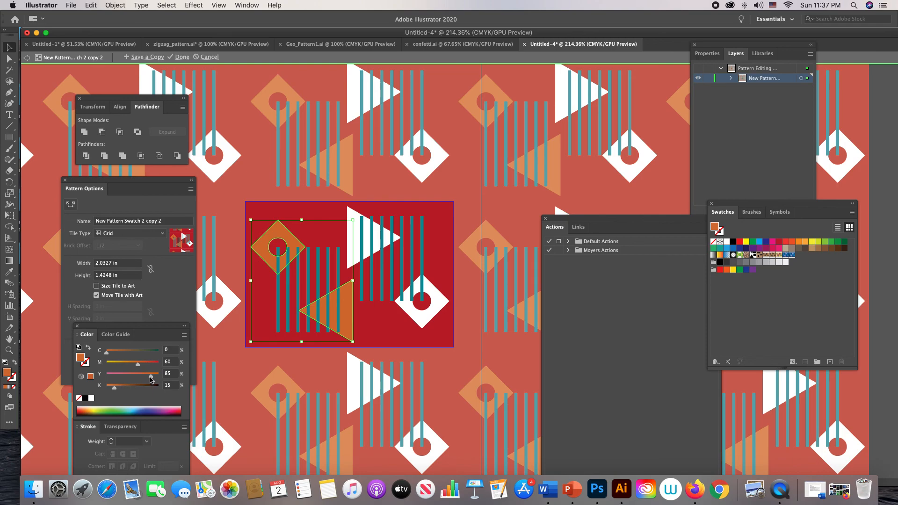
shift+drag(152, 379, 143, 379)
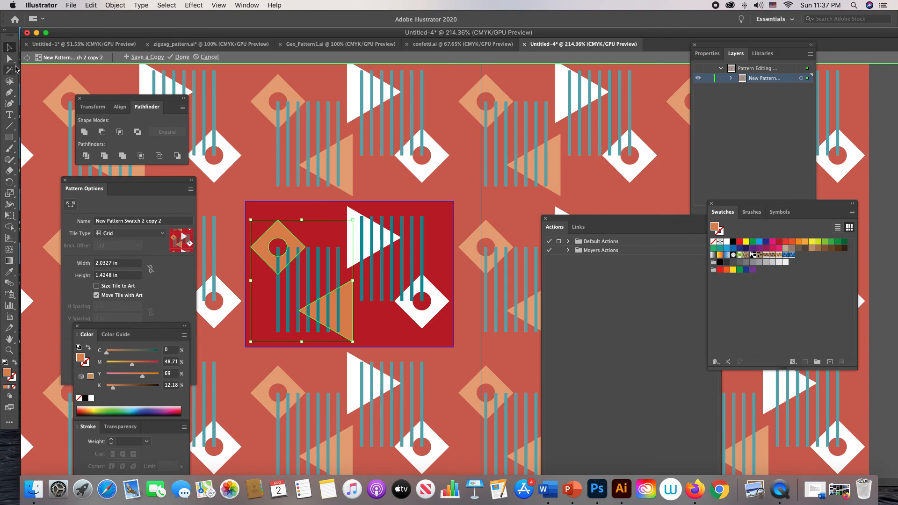
click(251, 134)
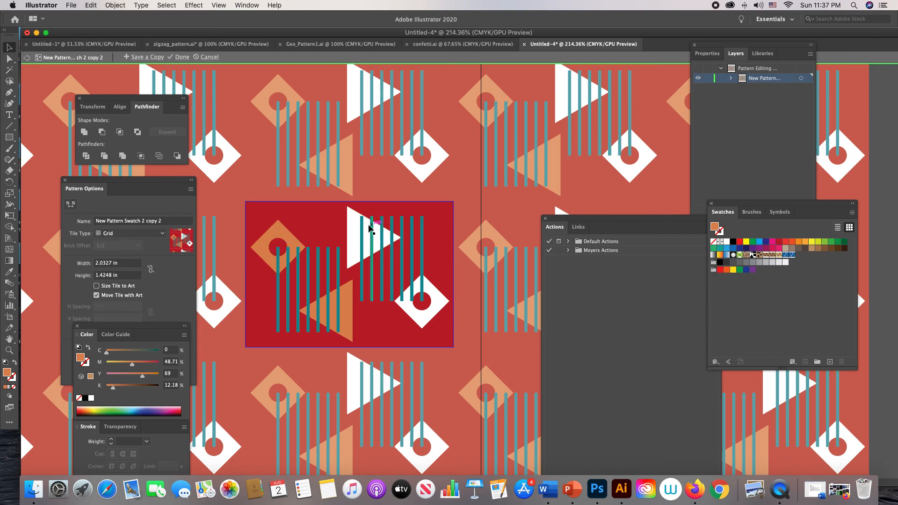
Tint the white right-pointing triangle and lower-right diamond a pale blush, C 0, M 17, Y 13, K 12
click(353, 234)
shift+click(438, 311)
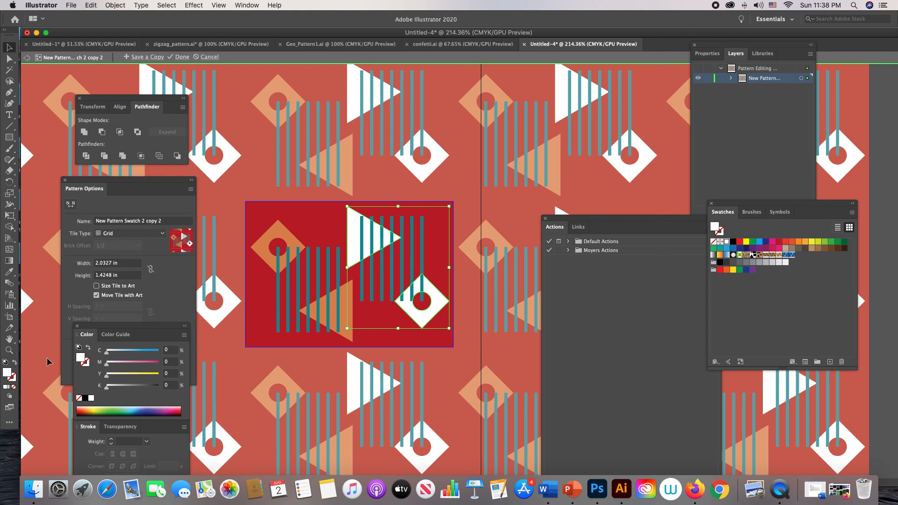
drag(114, 362, 116, 366)
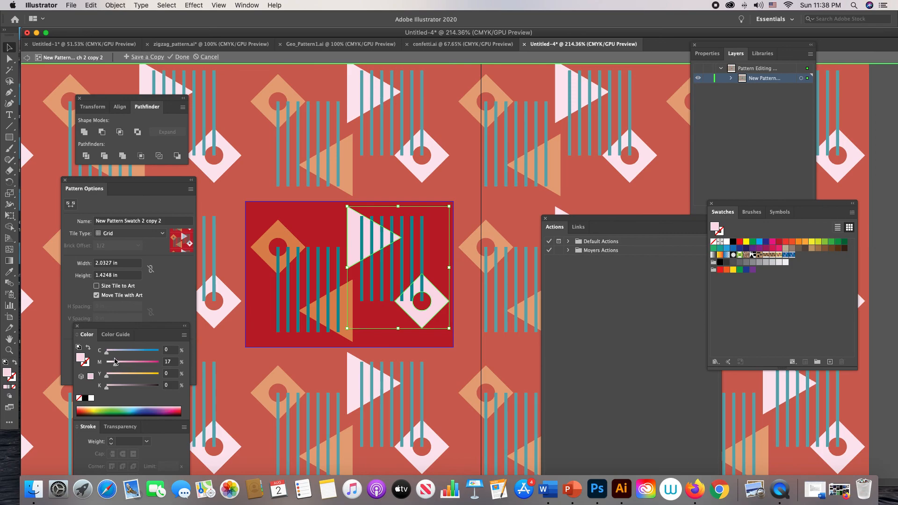
drag(114, 377, 112, 389)
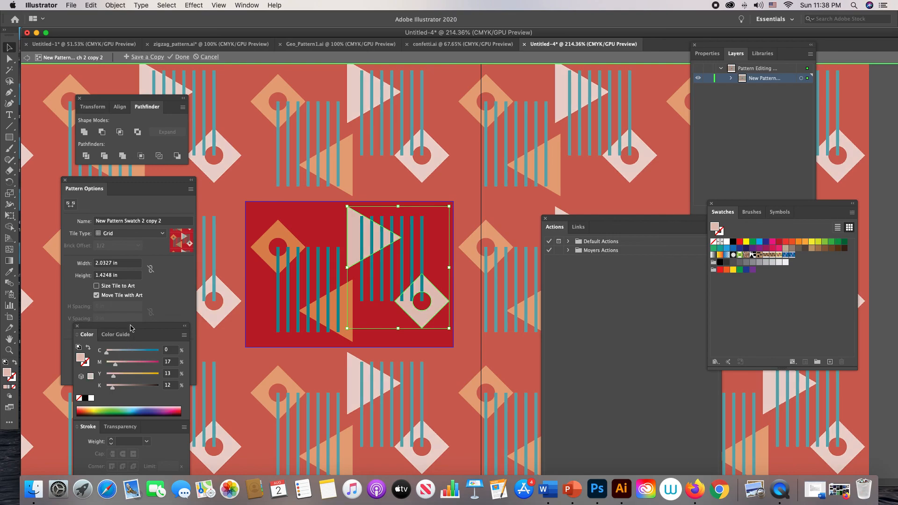
Darken and mute the tile's red background rectangle to C 13.5, M 90, Y 81, K 26.1
click(315, 228)
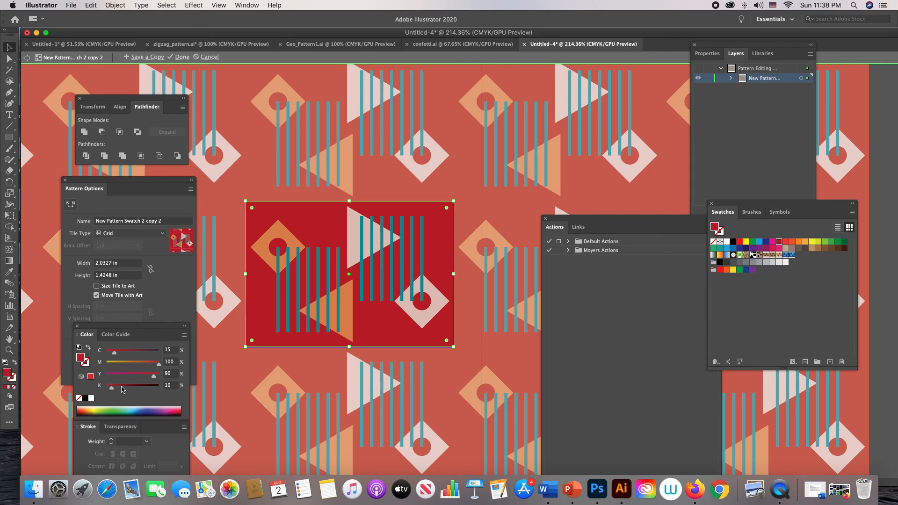
click(121, 387)
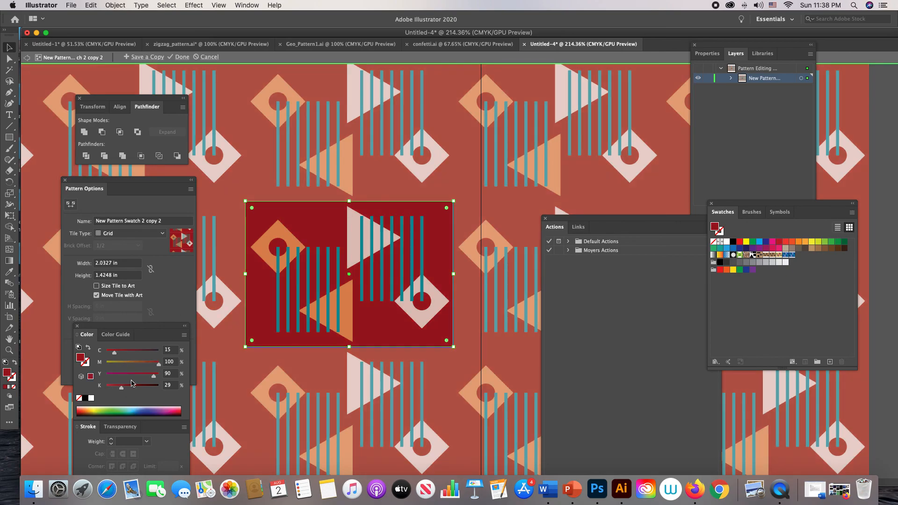
drag(159, 368, 154, 368)
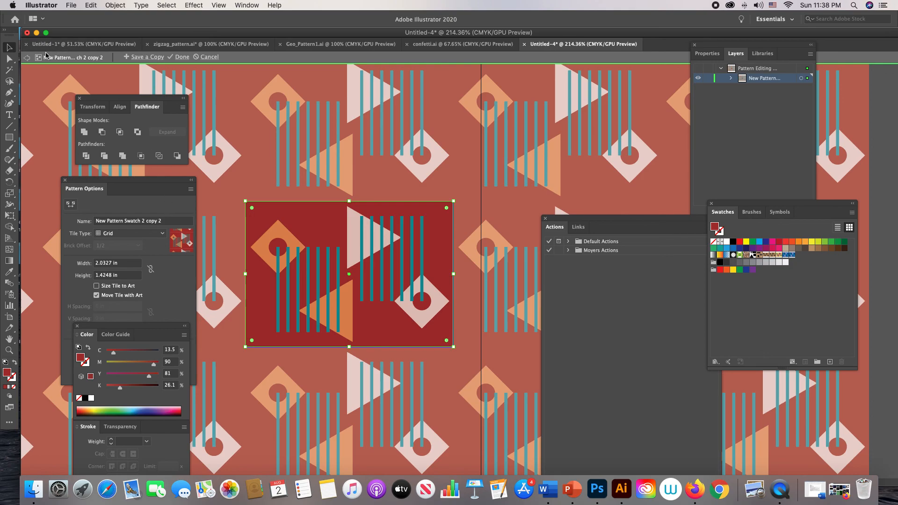
Exit pattern editing and fill the artboard's lower-right rectangle with the new red pattern swatch, and deselect
click(27, 58)
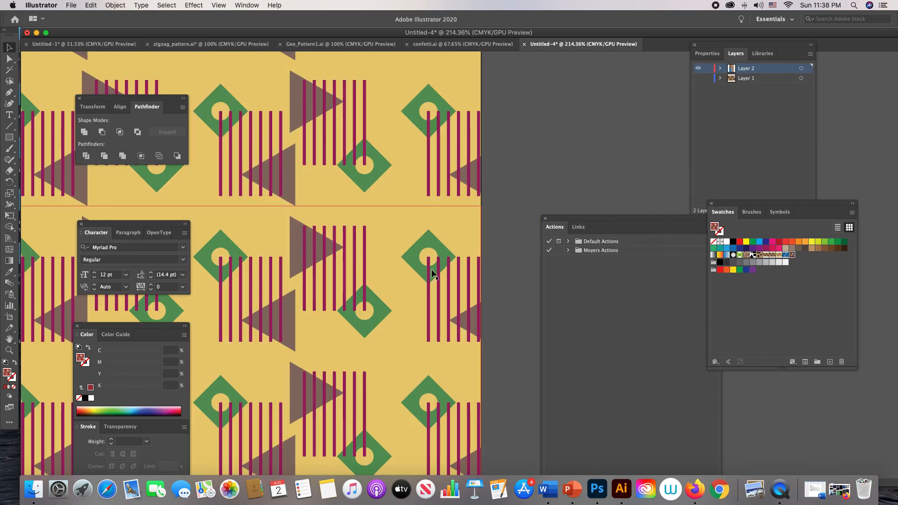
key(super+0)
click(491, 296)
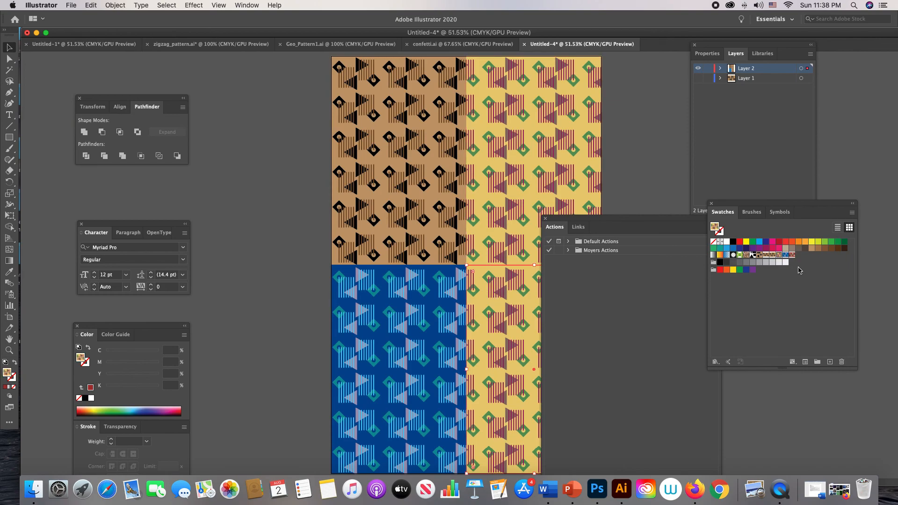
click(792, 254)
click(633, 134)
drag(632, 134, 506, 130)
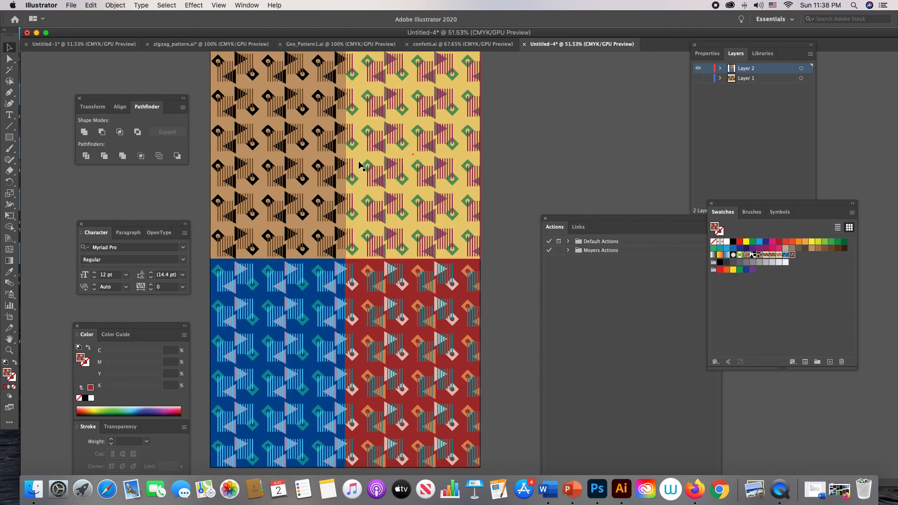
Minimize the pattern document to show the desktop, and restore its window
click(37, 33)
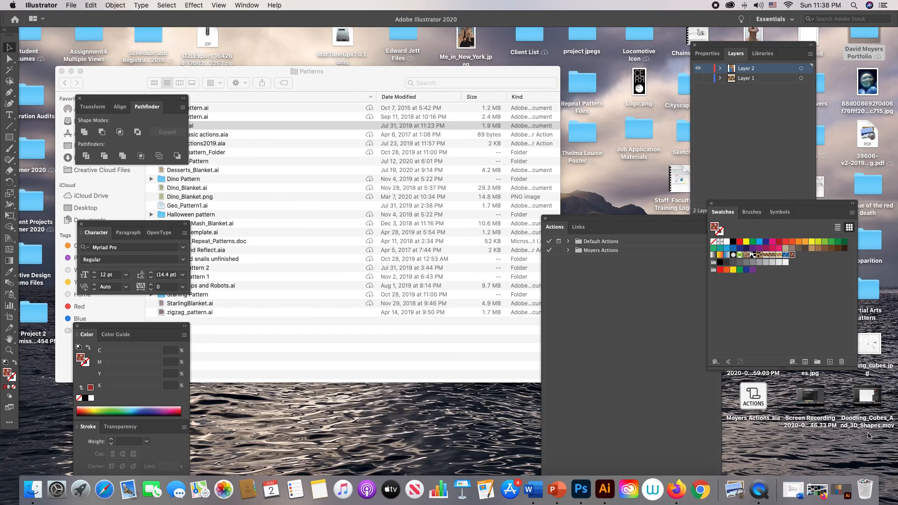
click(869, 435)
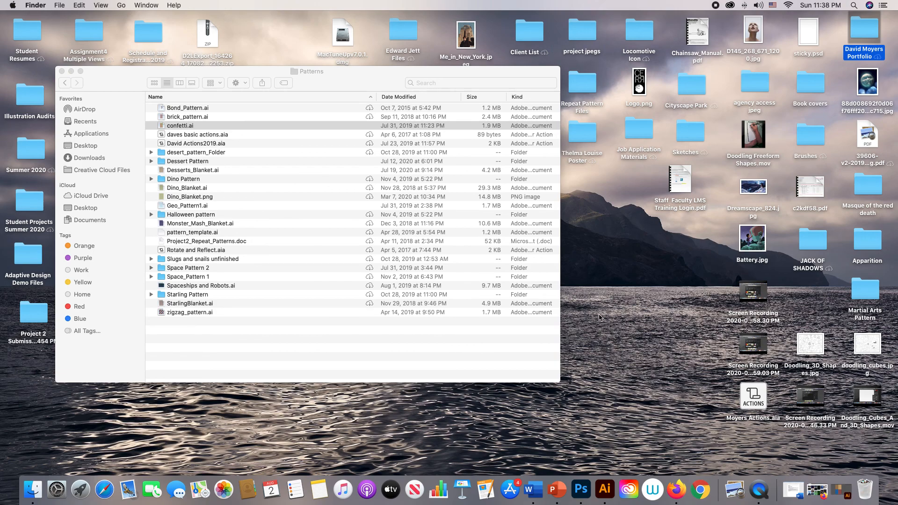
click(840, 489)
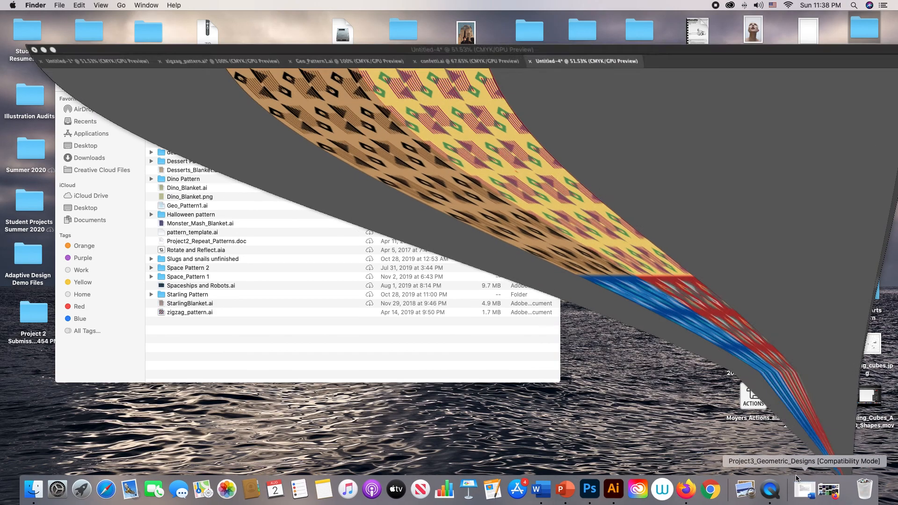